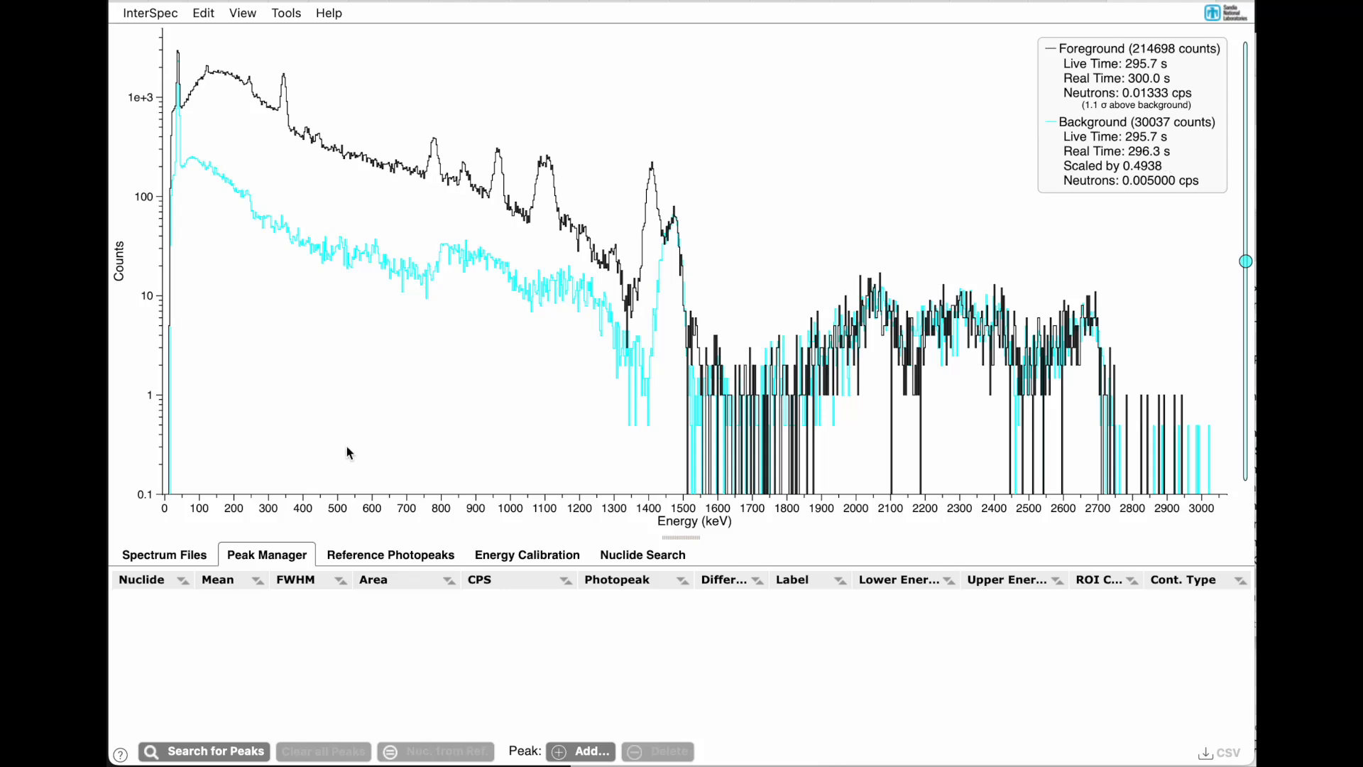
- Set the background spectrum to none and restore intro_LaBr_10Percent_50cm.n42 as the background
{"action": "left_click", "coordinate": [189, 554]}
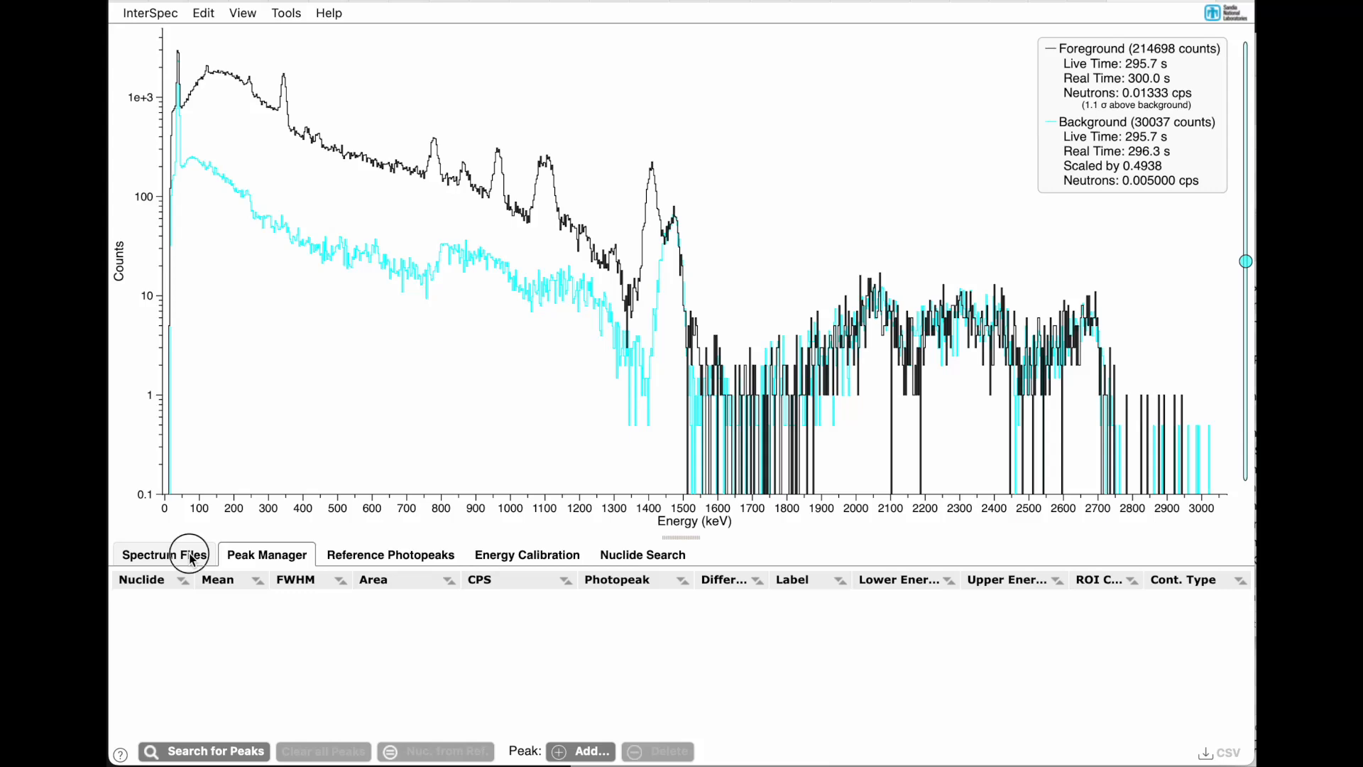
{"action": "left_click", "coordinate": [545, 601]}
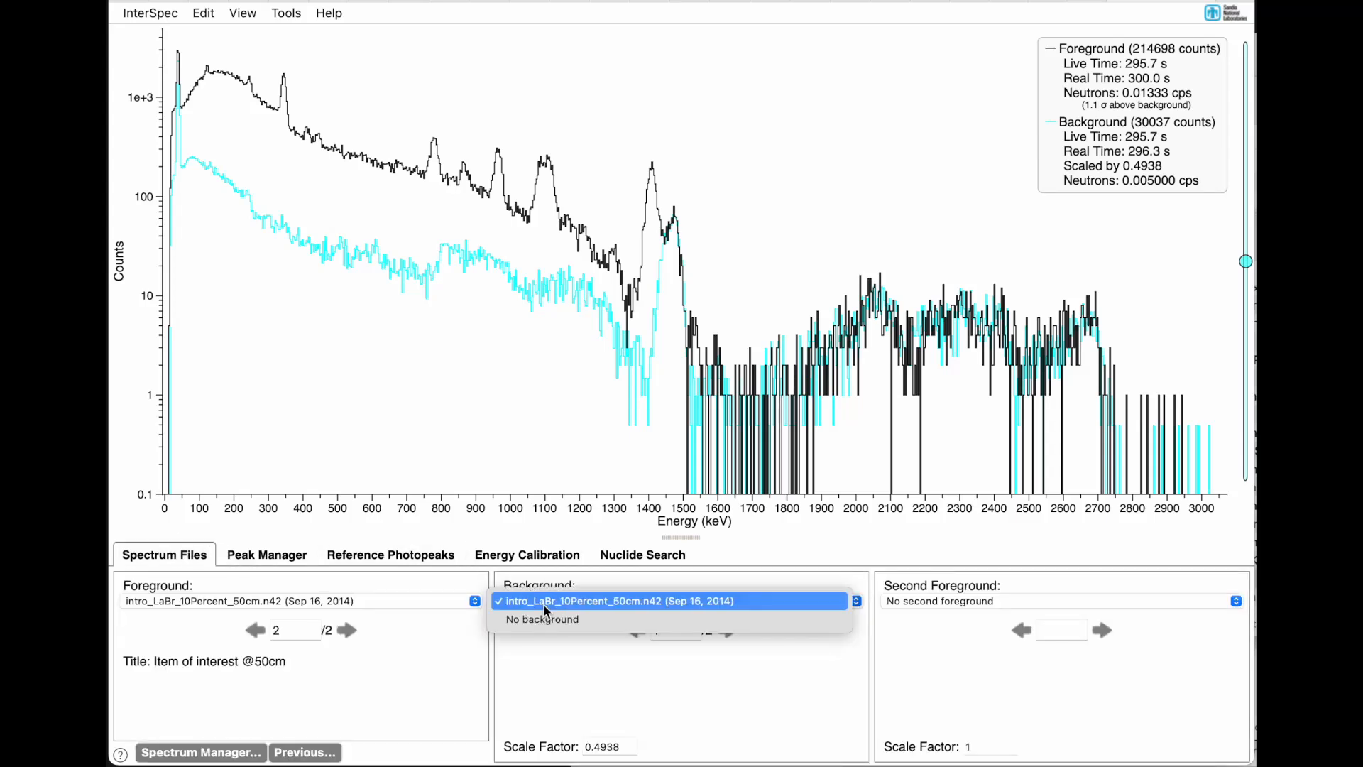
{"action": "left_click", "coordinate": [544, 619]}
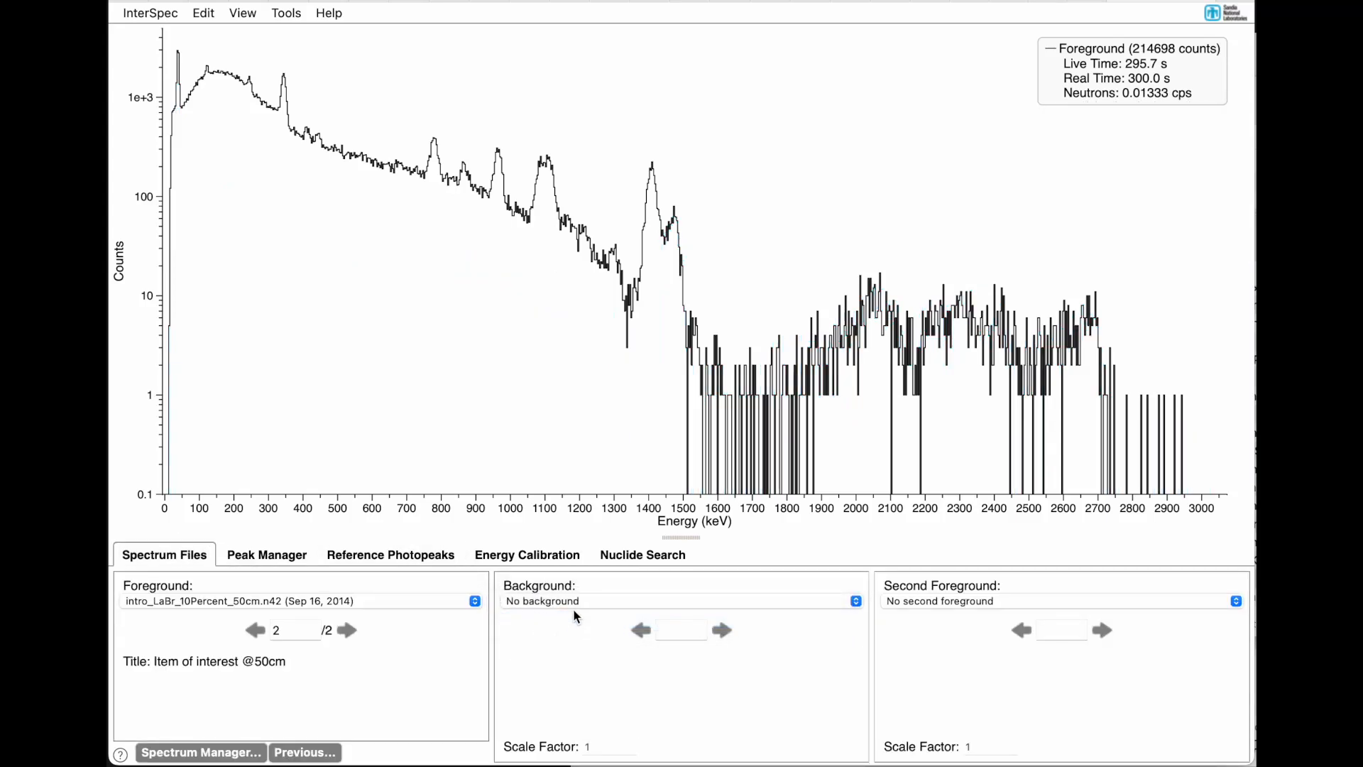
{"action": "left_click", "coordinate": [573, 605]}
{"action": "left_click", "coordinate": [576, 582]}
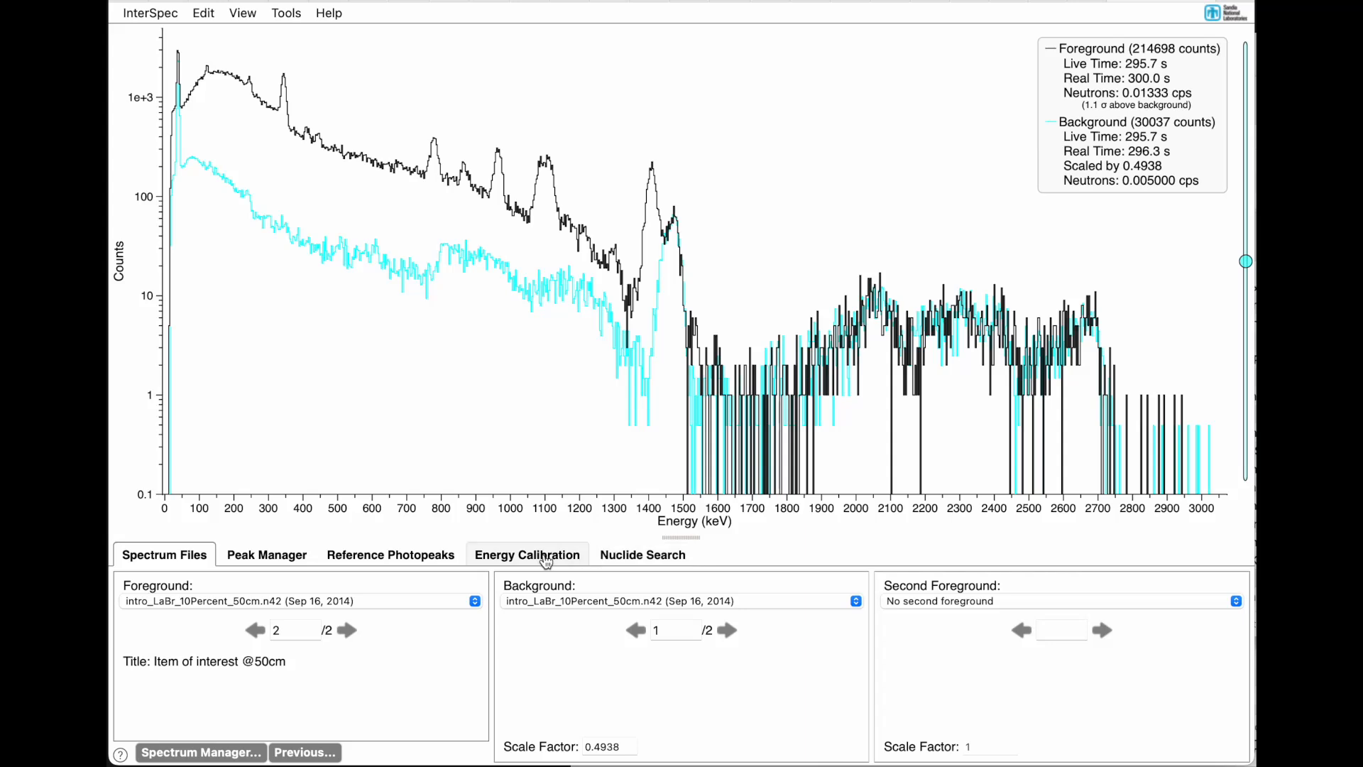
- Run a nuclide search on the foreground peak near 963 keV and display the reference lines of Eu152
{"action": "left_click", "coordinate": [631, 560]}
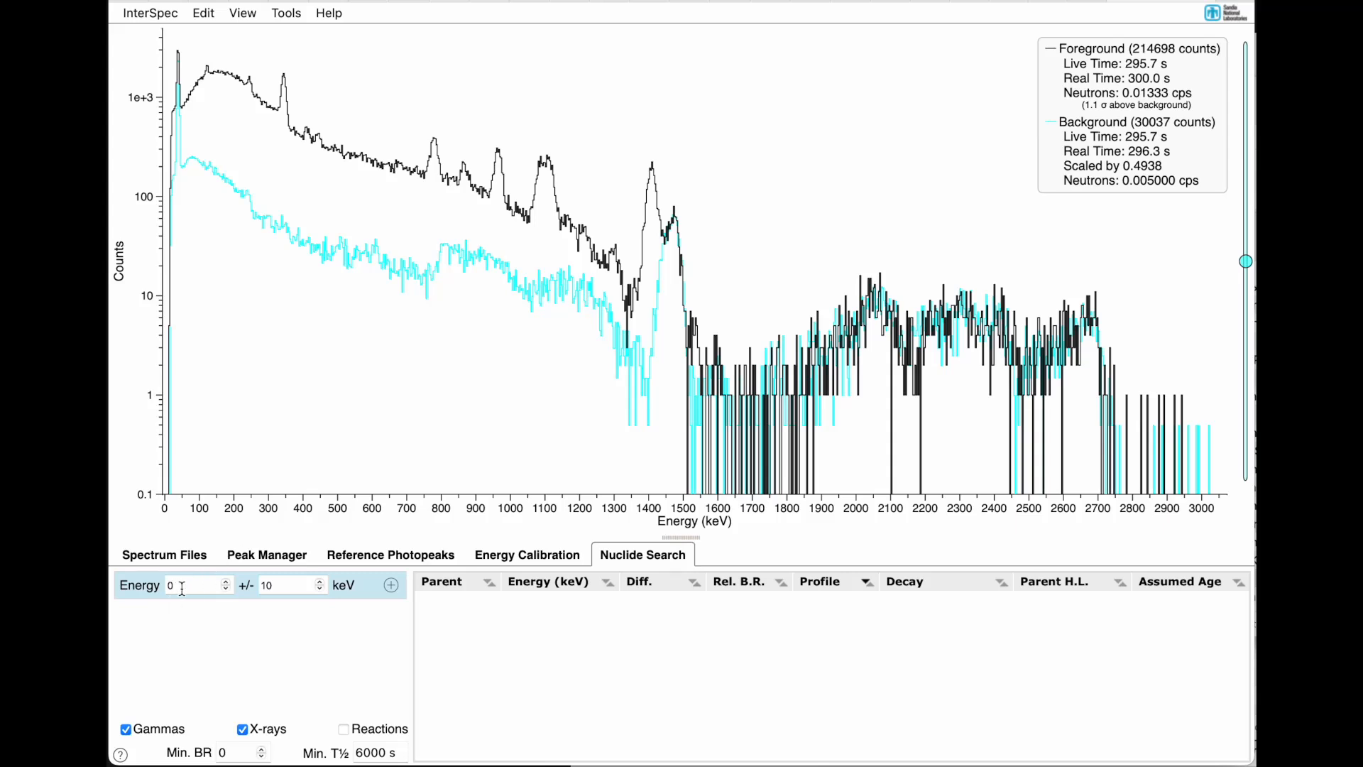
{"action": "left_click", "coordinate": [500, 176]}
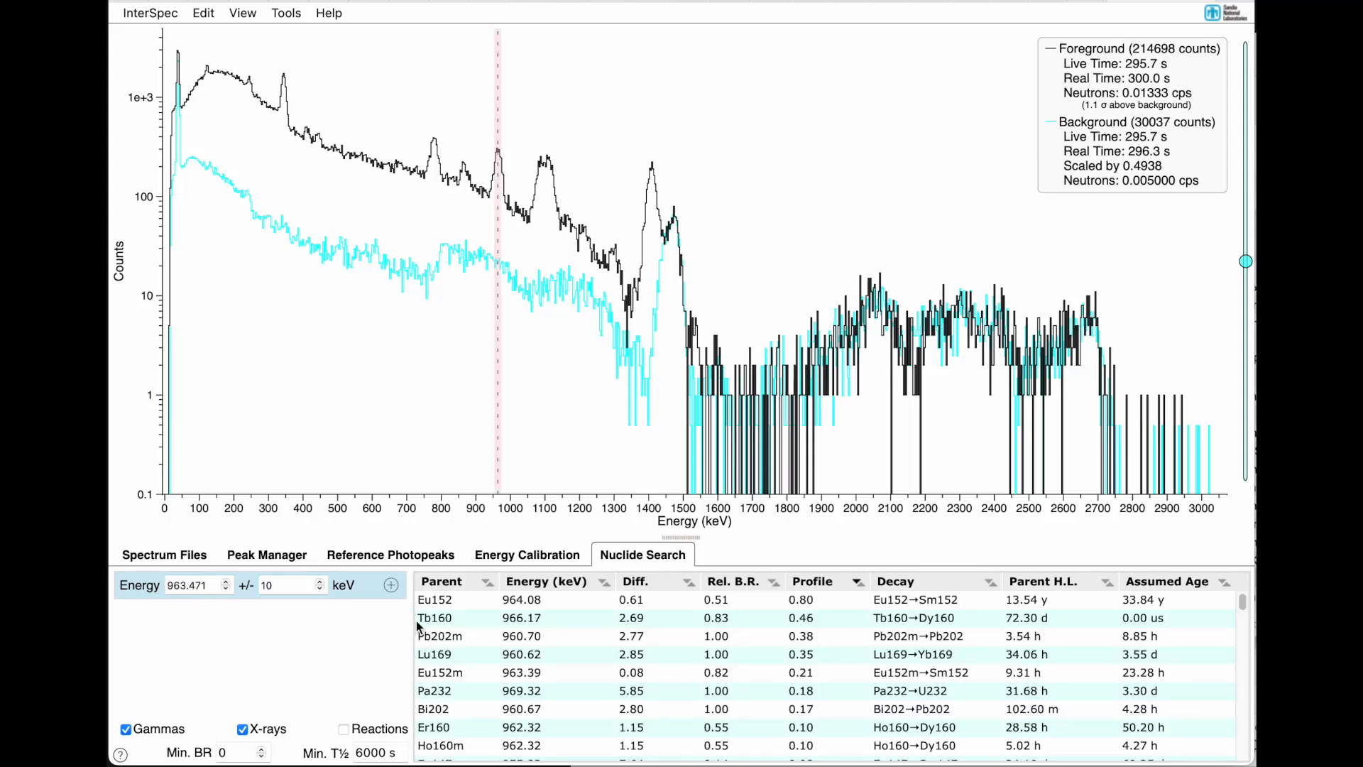
{"action": "left_click", "coordinate": [455, 599]}
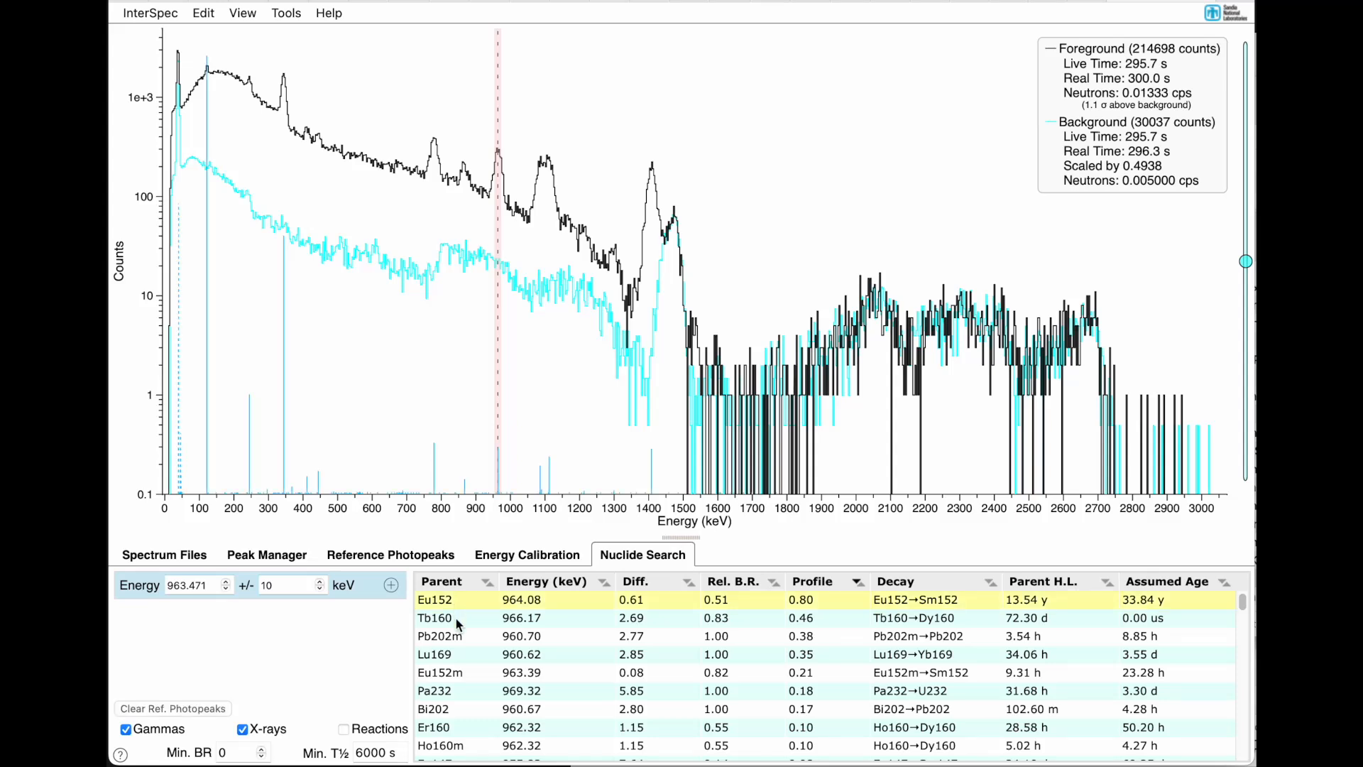
- Compare the reference lines of Tb160, Pb202m, Lu169 and Eu152m with the spectrum, ending on Eu152 again
{"action": "left_click", "coordinate": [456, 623]}
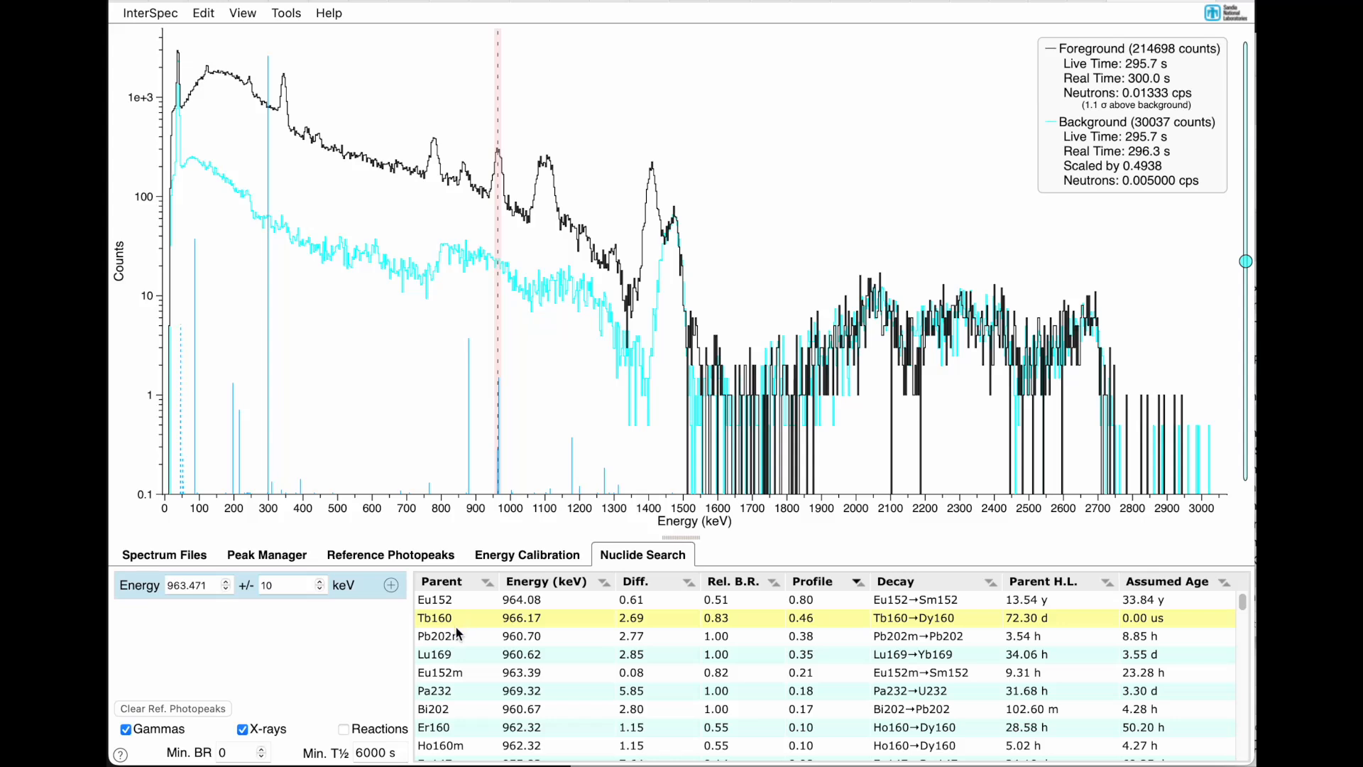
{"action": "left_click", "coordinate": [457, 637]}
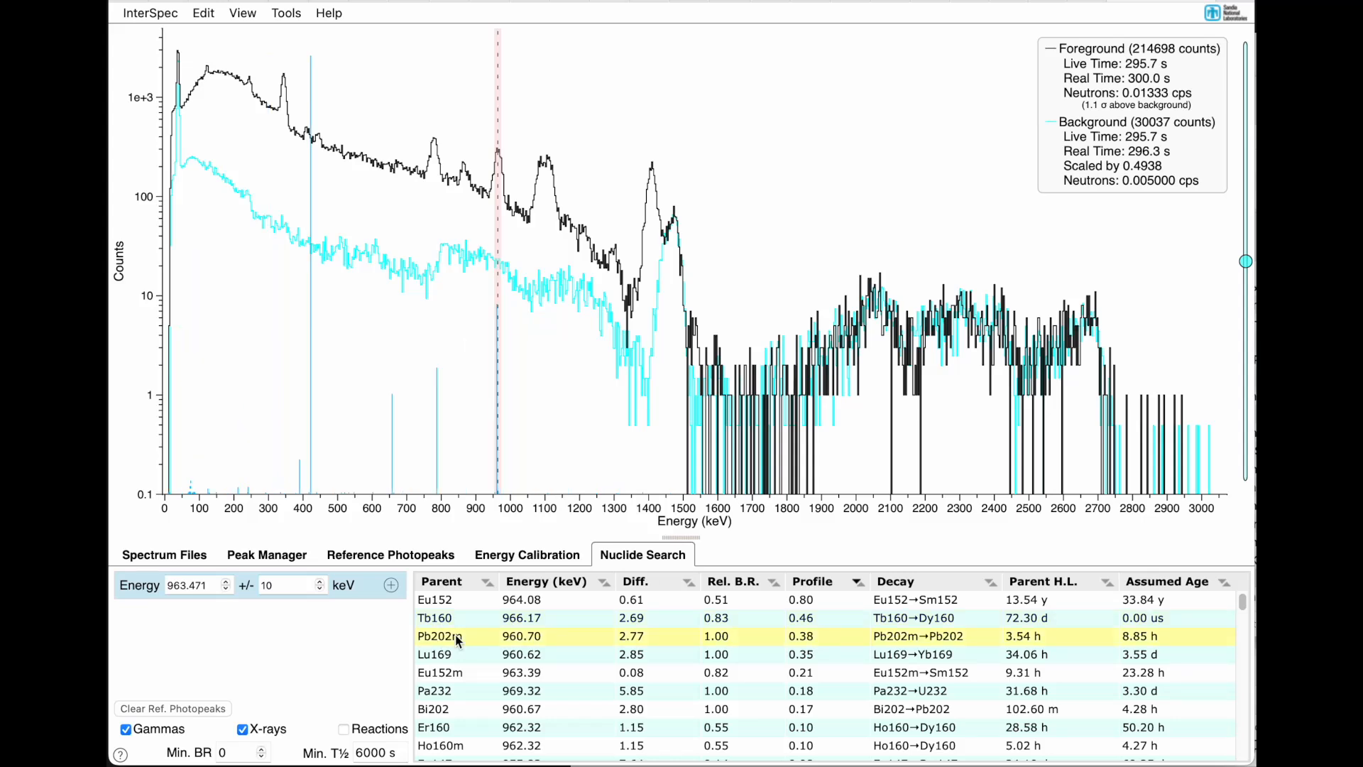
{"action": "left_click", "coordinate": [456, 654]}
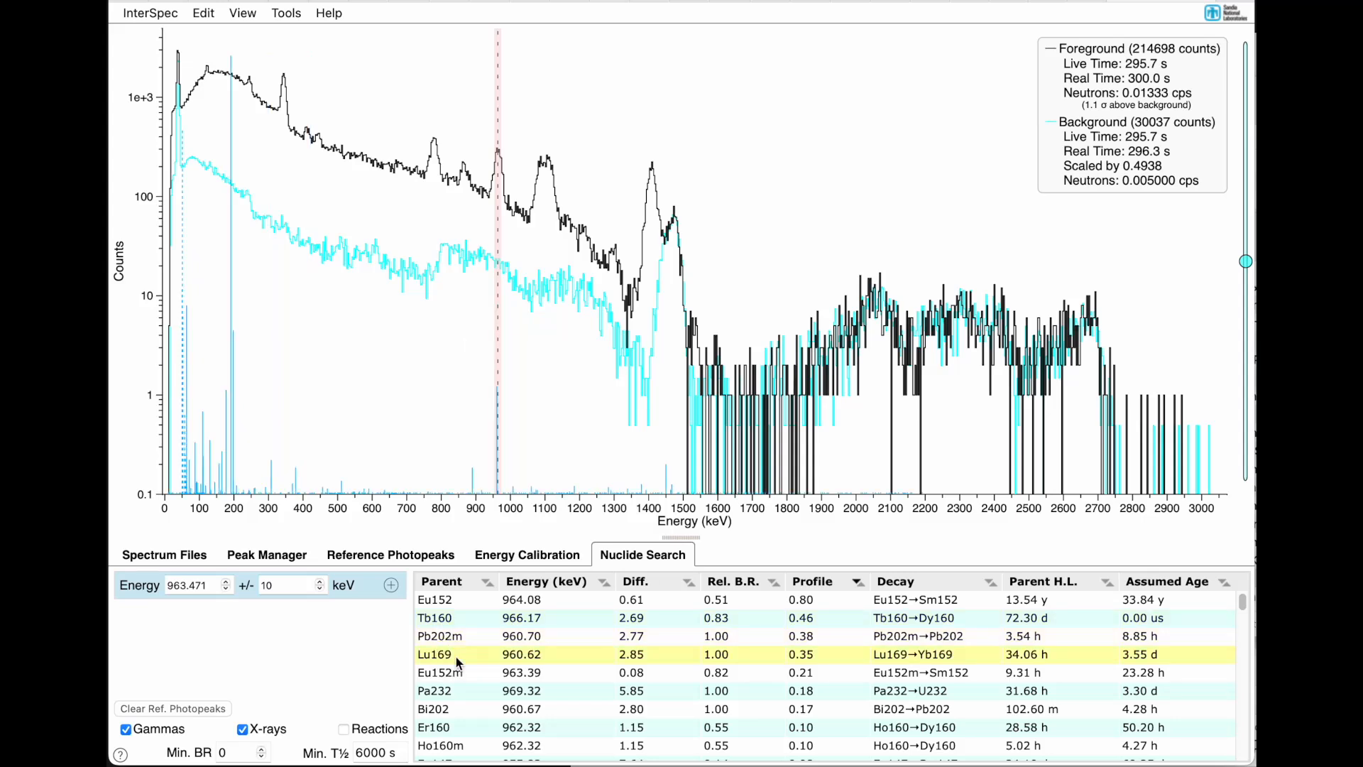
{"action": "left_click", "coordinate": [454, 674]}
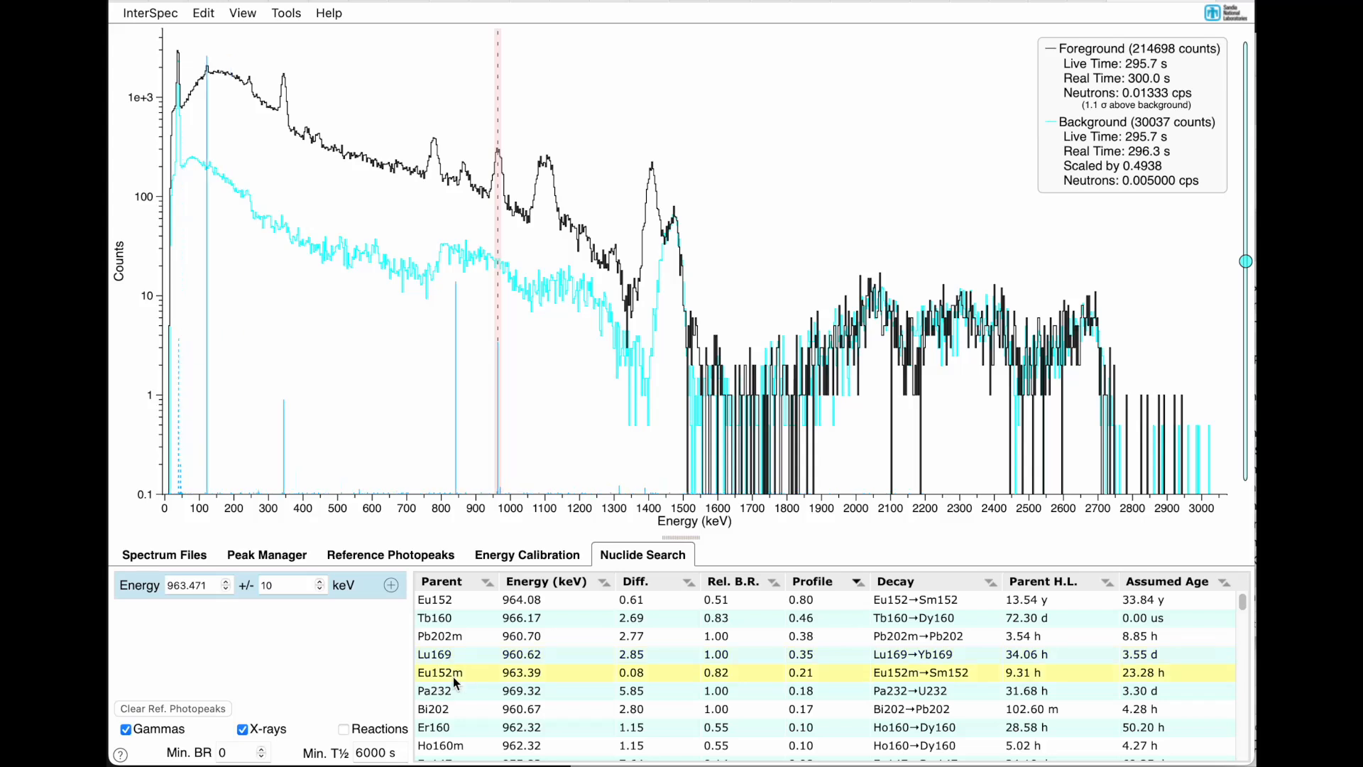
{"action": "left_click", "coordinate": [454, 601]}
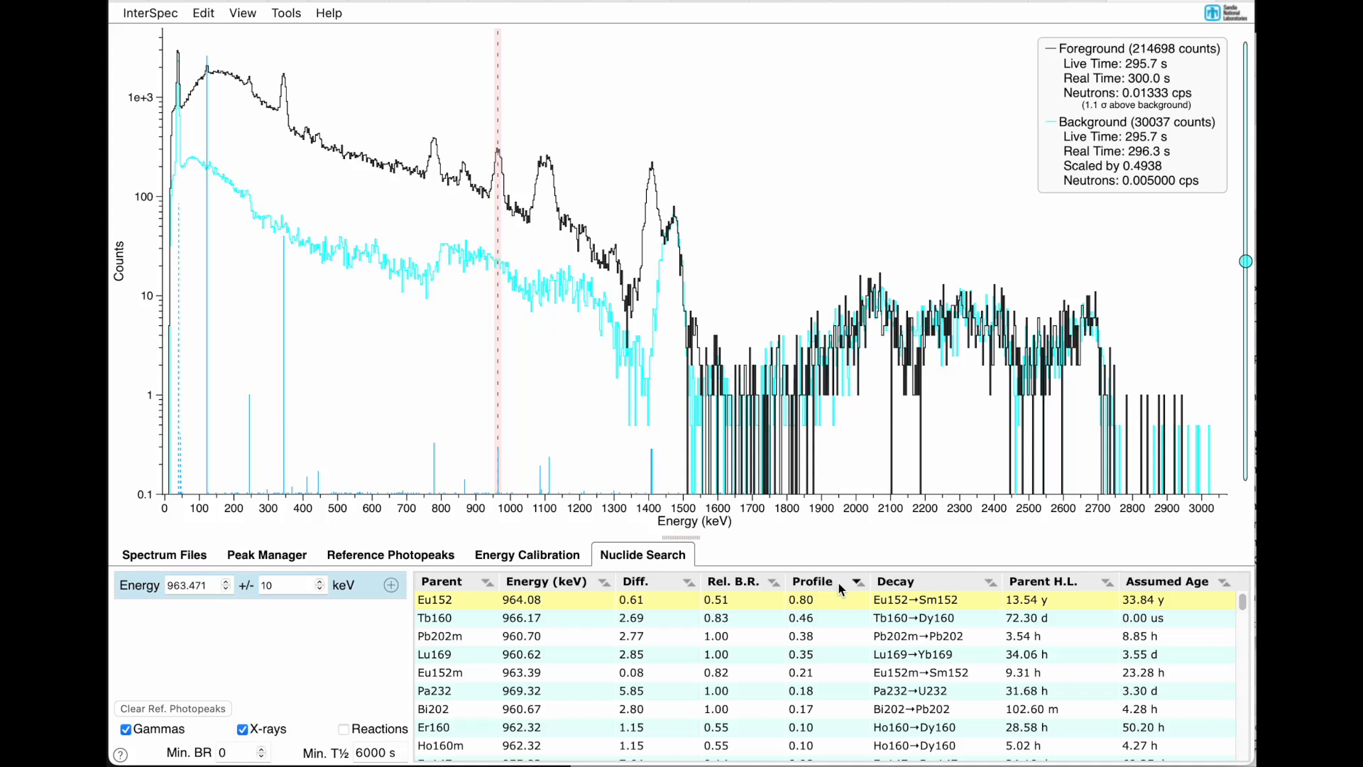
- Compare the candidates sorted by energy difference, by descending relative branching ratio with Pb202m displayed, and by profile with Eu152 displayed
{"action": "mouse_move", "coordinate": [838, 582]}
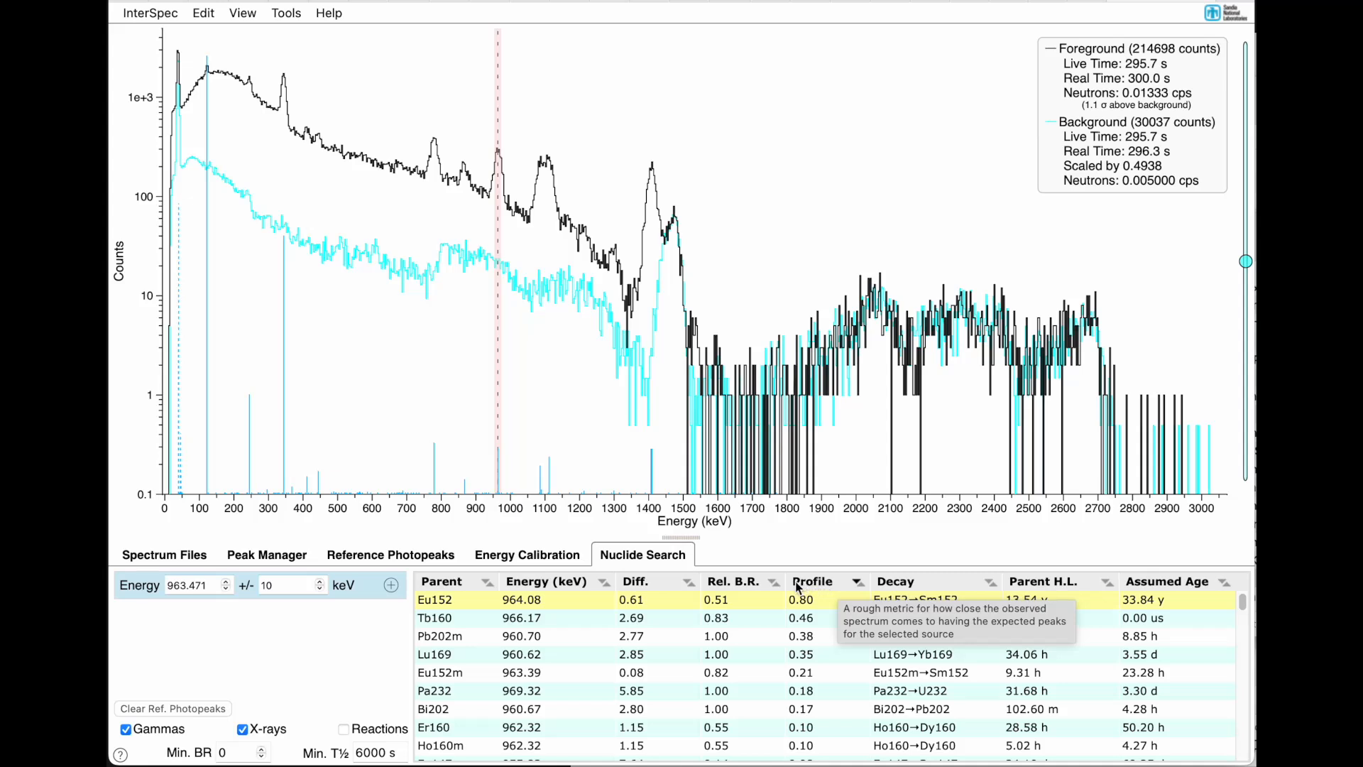
{"action": "left_click", "coordinate": [688, 583]}
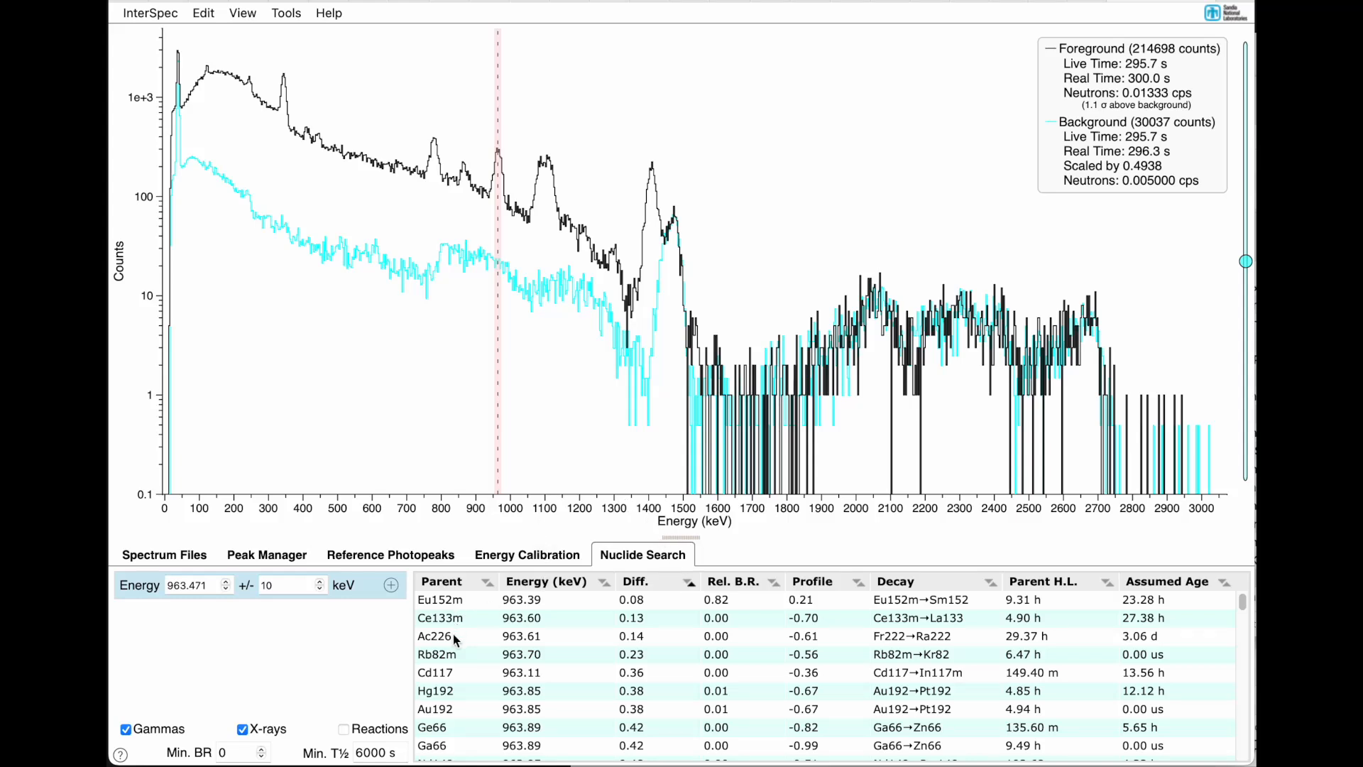
{"action": "left_click", "coordinate": [775, 587]}
{"action": "left_click", "coordinate": [776, 587]}
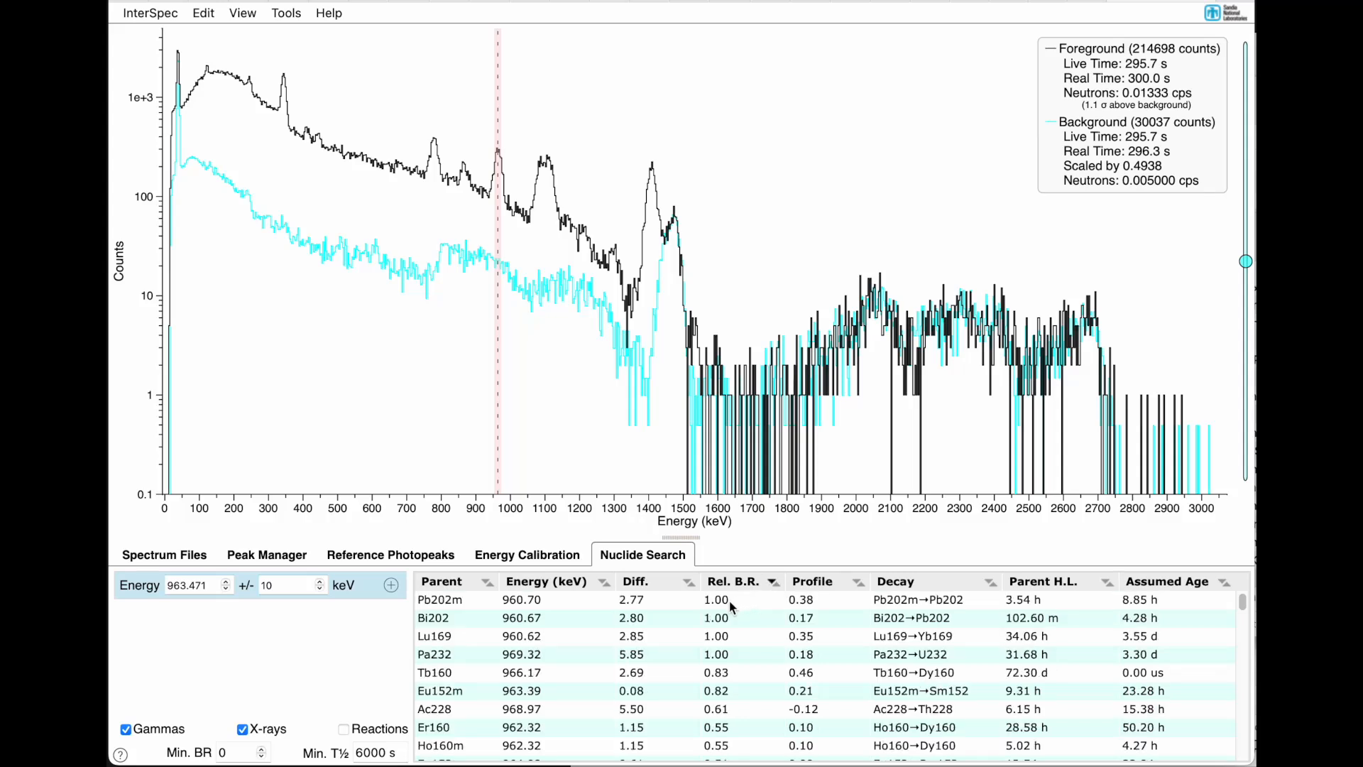
{"action": "left_click", "coordinate": [464, 604]}
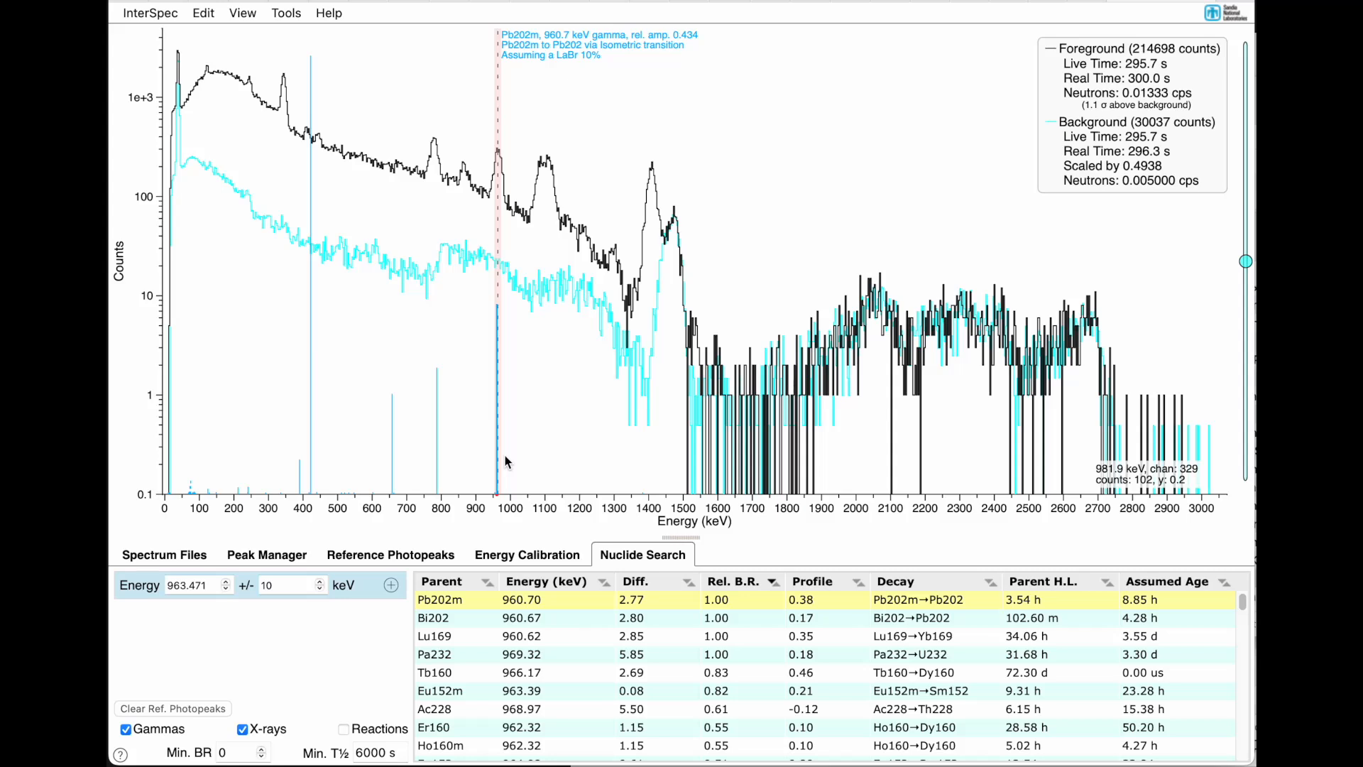
{"action": "left_click", "coordinate": [858, 588]}
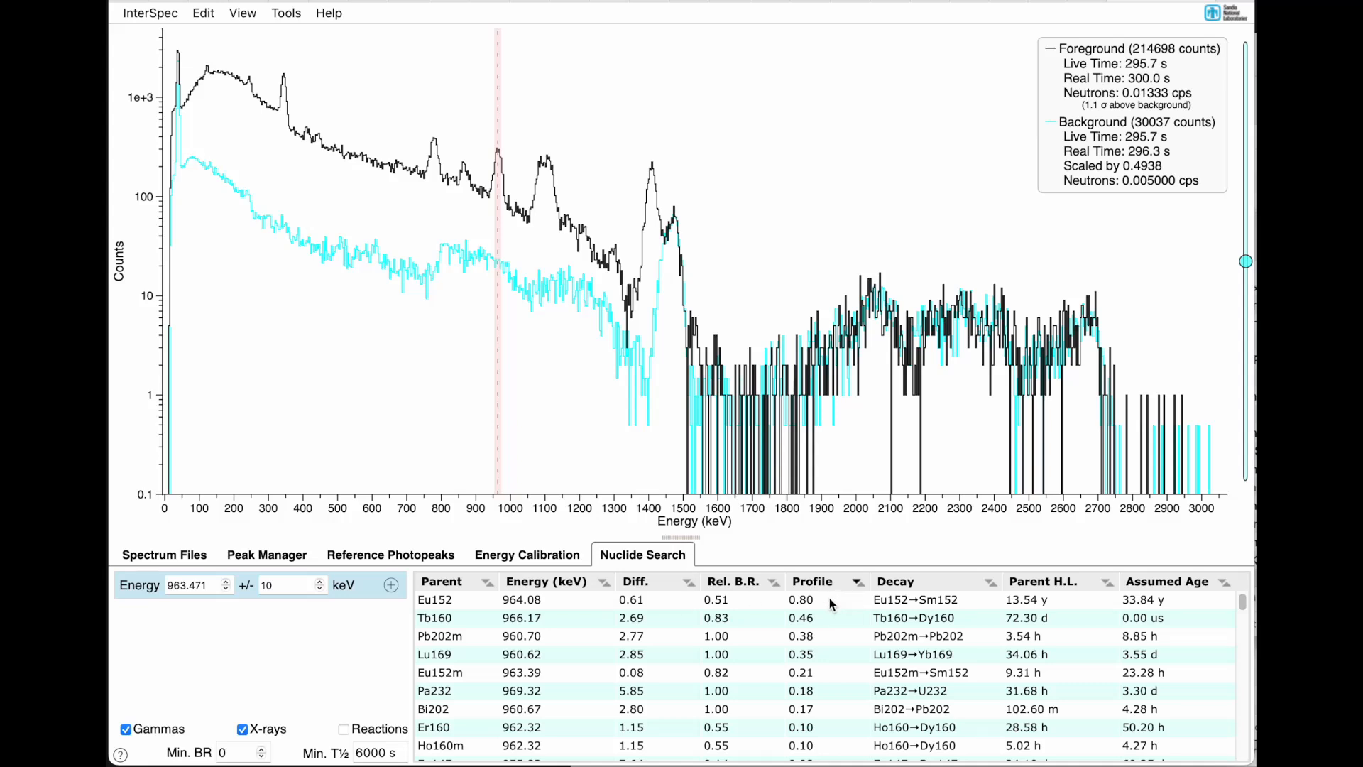
{"action": "left_click", "coordinate": [449, 602]}
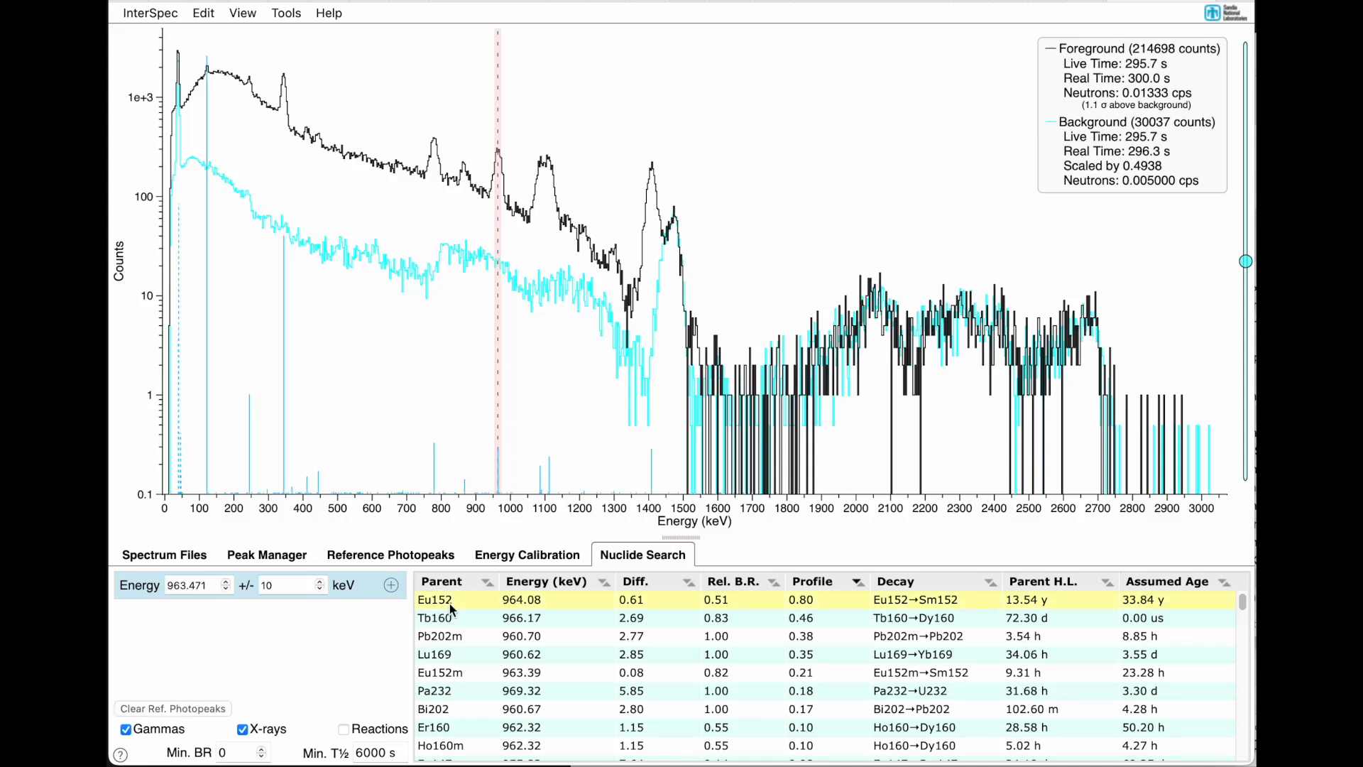
- Add the peak near 779 keV as a second search energy and compare the Es252 lines with Eu152, leaving Eu152 displayed
{"action": "left_click", "coordinate": [391, 587]}
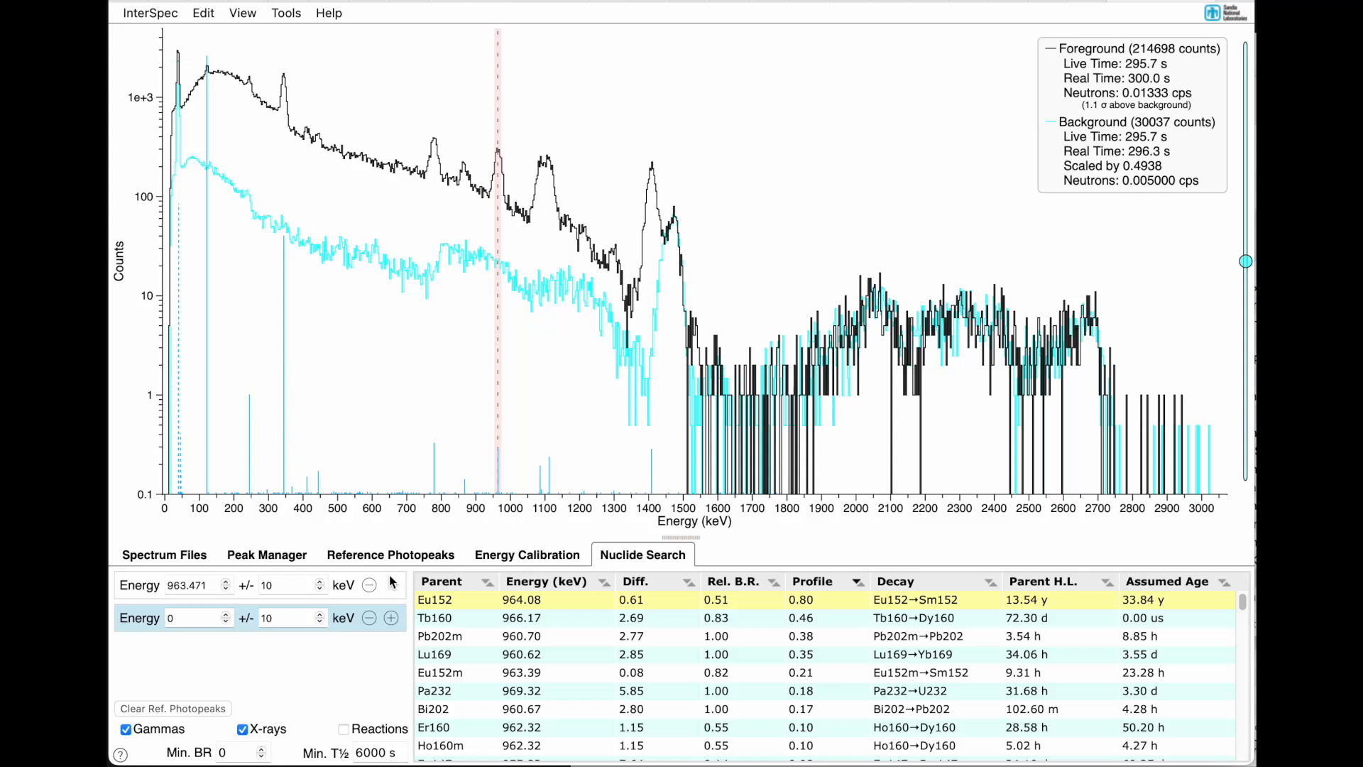
{"action": "left_click", "coordinate": [434, 161]}
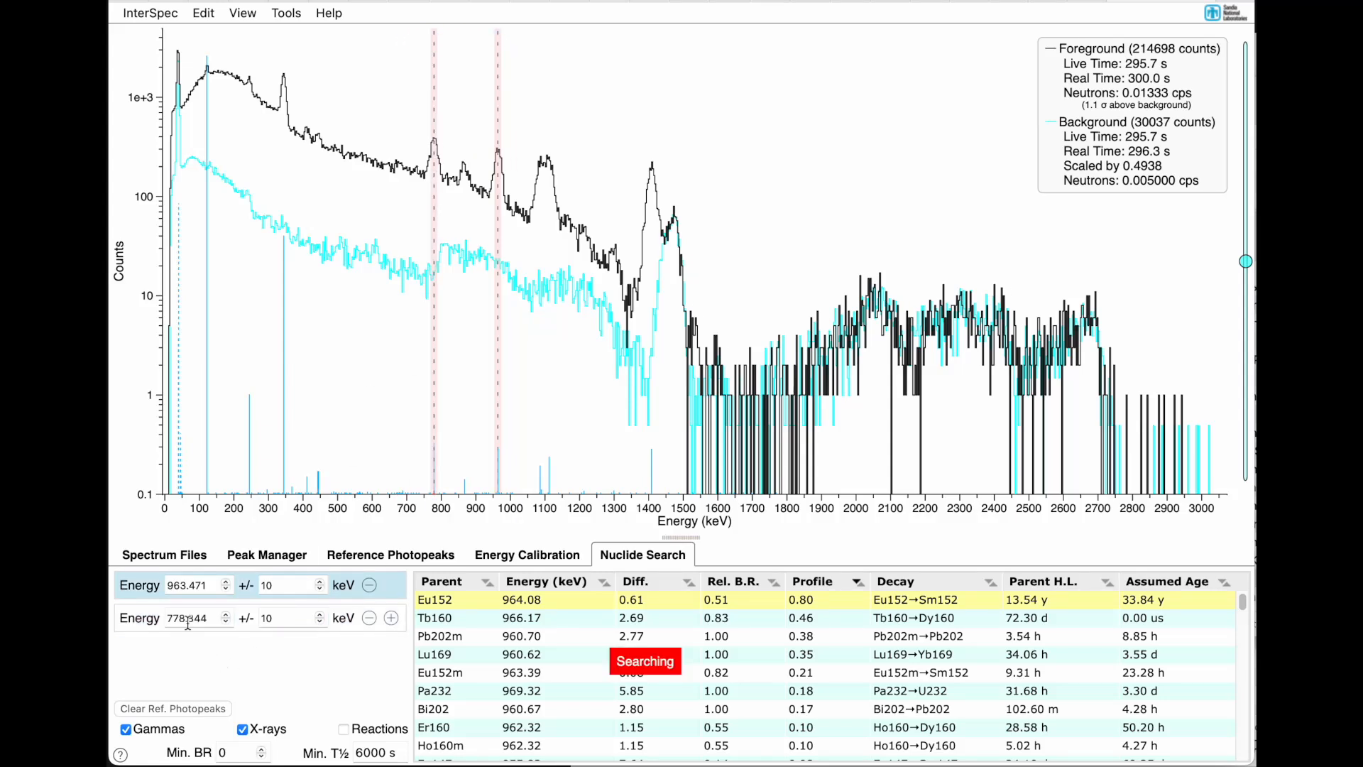
{"action": "left_click", "coordinate": [446, 603]}
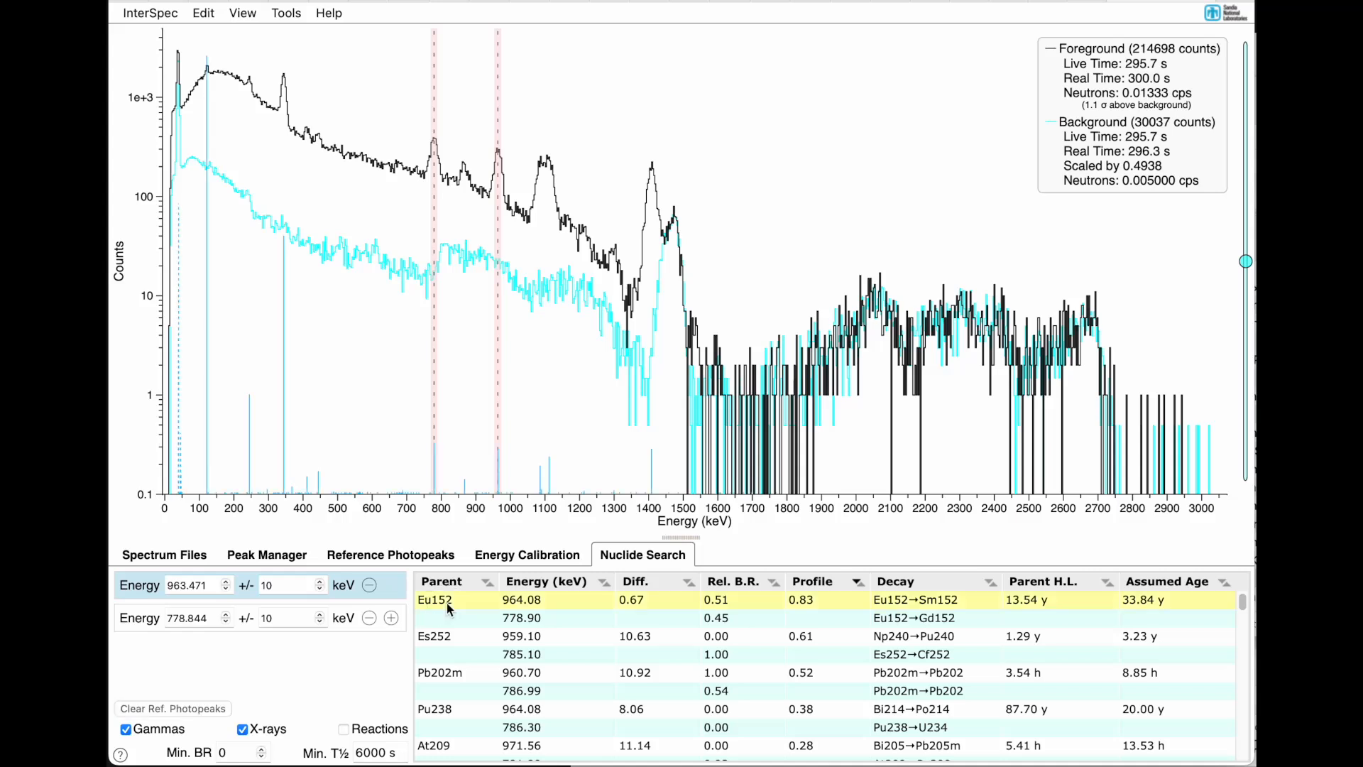
{"action": "left_click", "coordinate": [448, 638]}
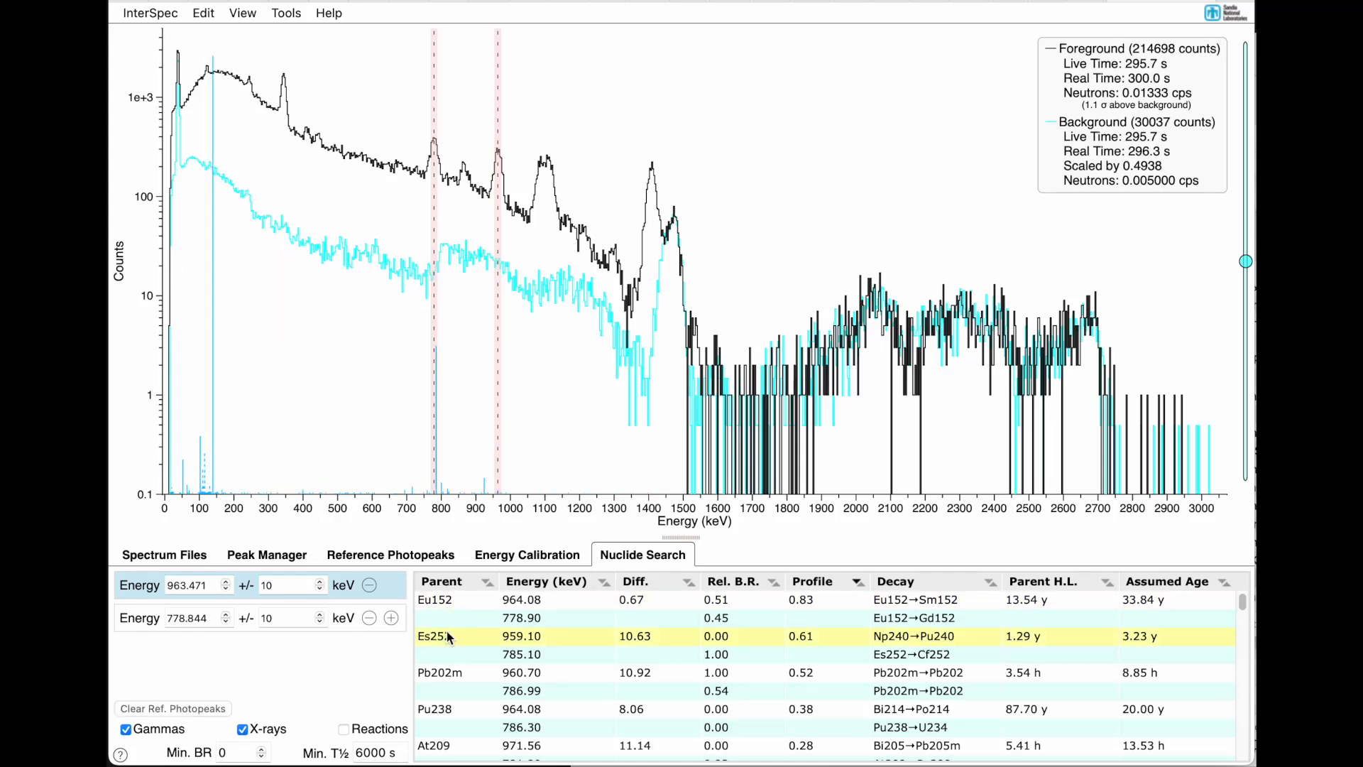
{"action": "left_click", "coordinate": [446, 603]}
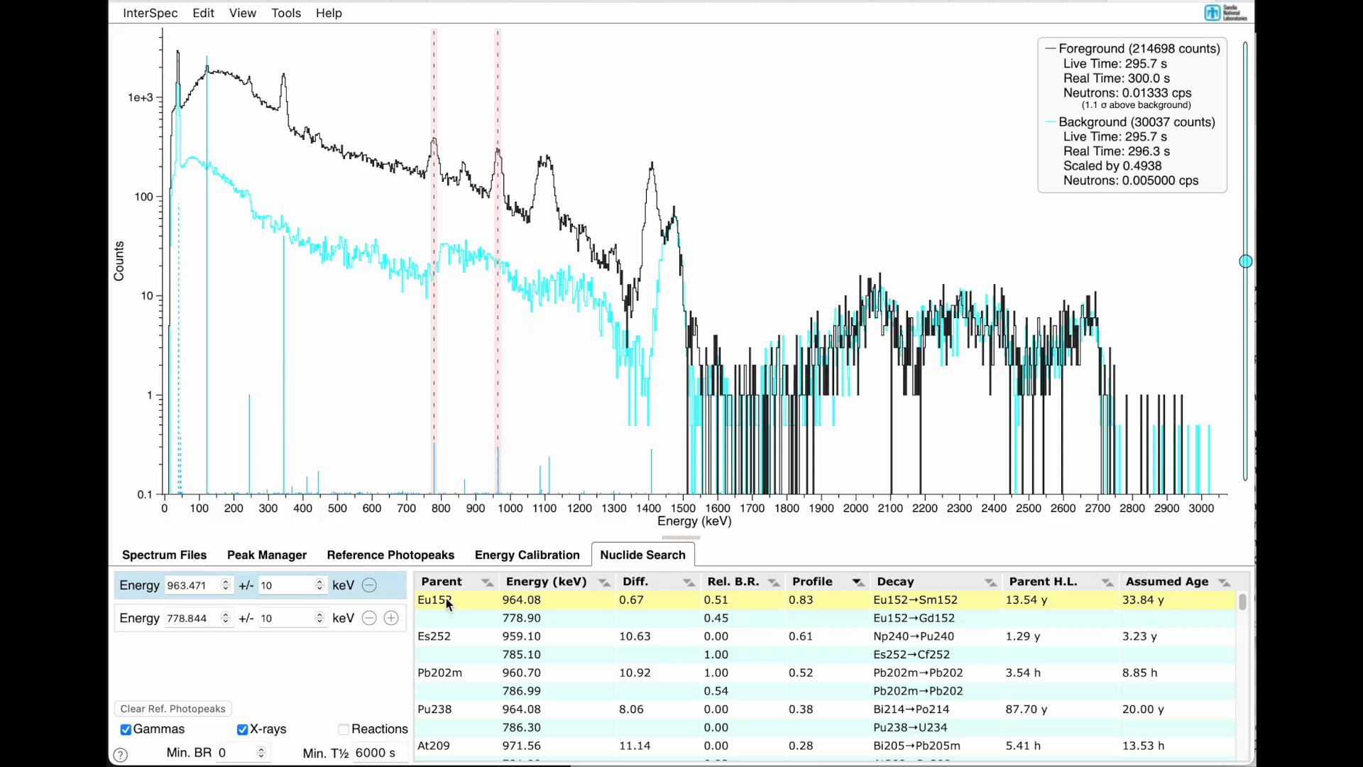
- Examine the reference photopeak information and decay chain of Eu152, inspecting the Eu152 and Sm148 nodes, and close both windows
{"action": "left_click", "coordinate": [403, 560]}
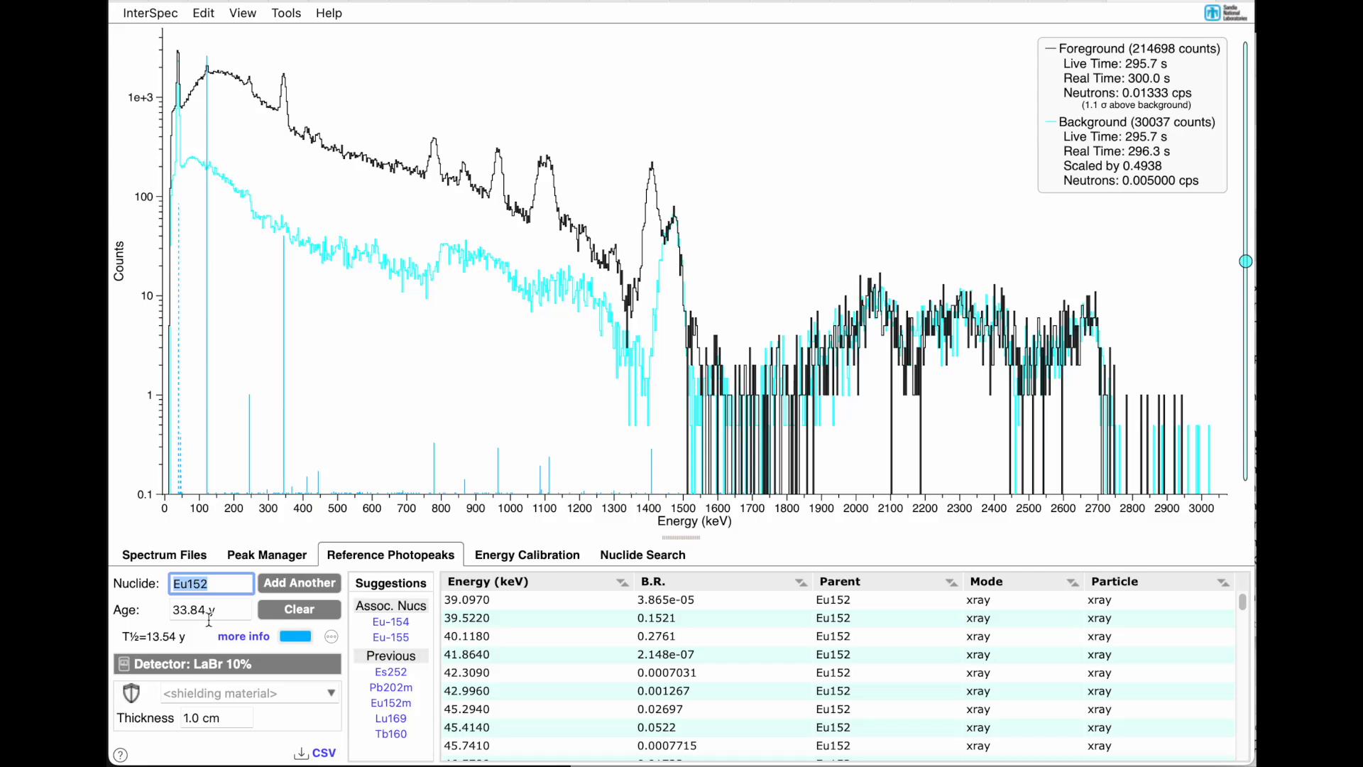
{"action": "left_click", "coordinate": [249, 636]}
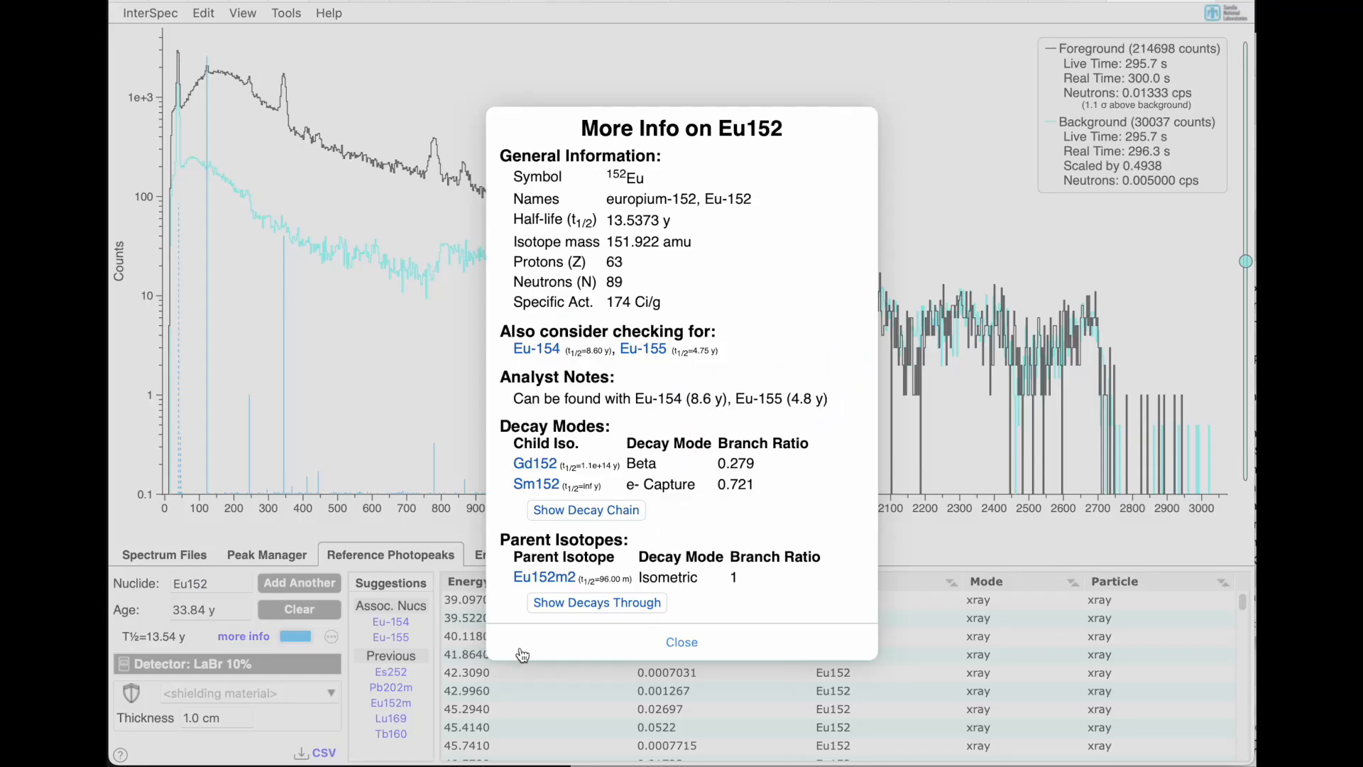
{"action": "left_click", "coordinate": [580, 510]}
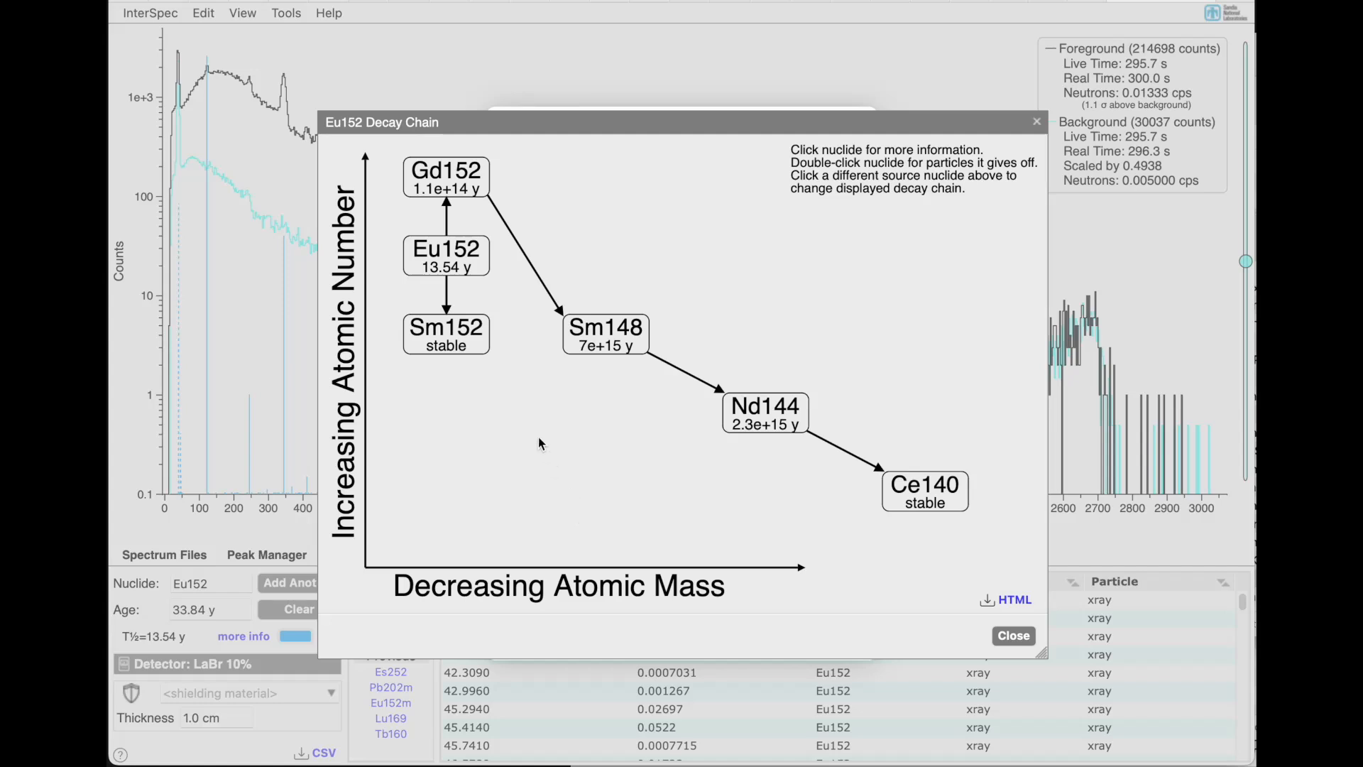
{"action": "left_click", "coordinate": [463, 271]}
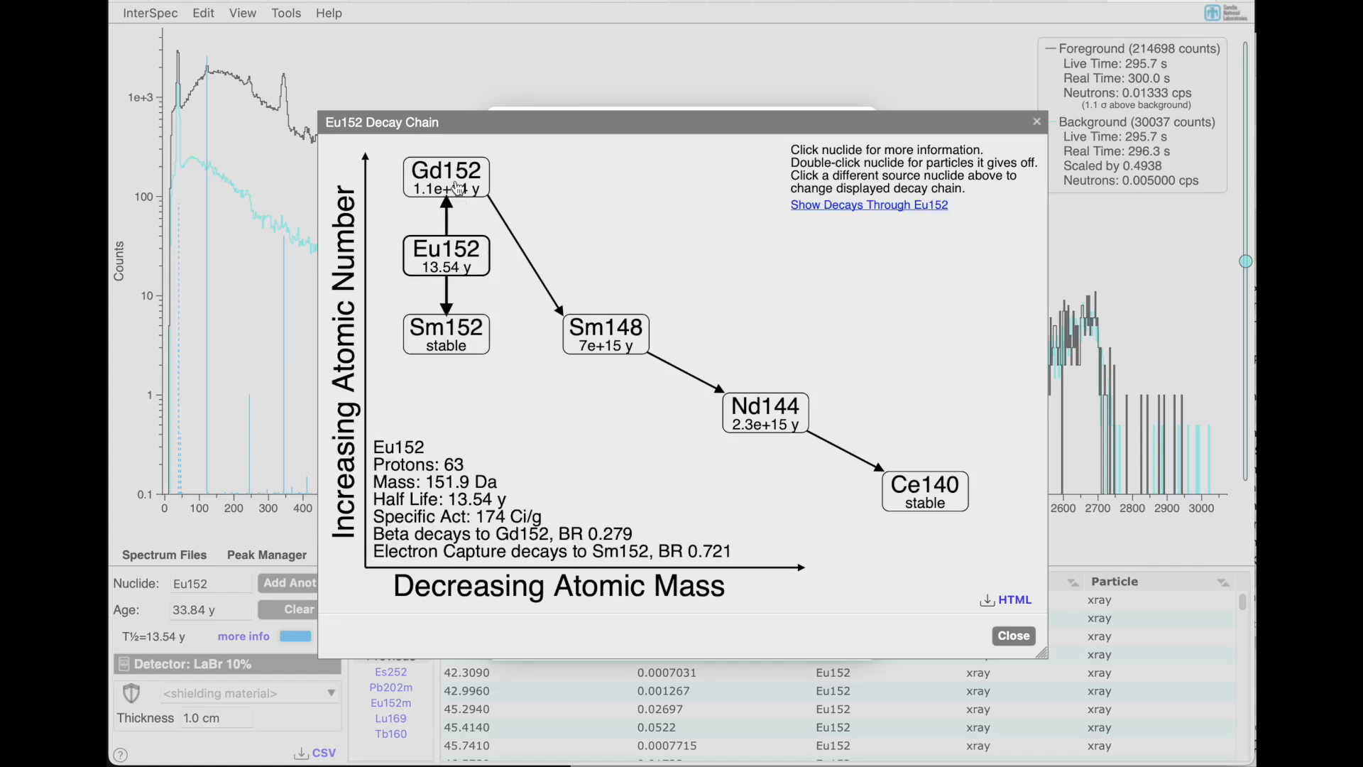
{"action": "left_click", "coordinate": [615, 344]}
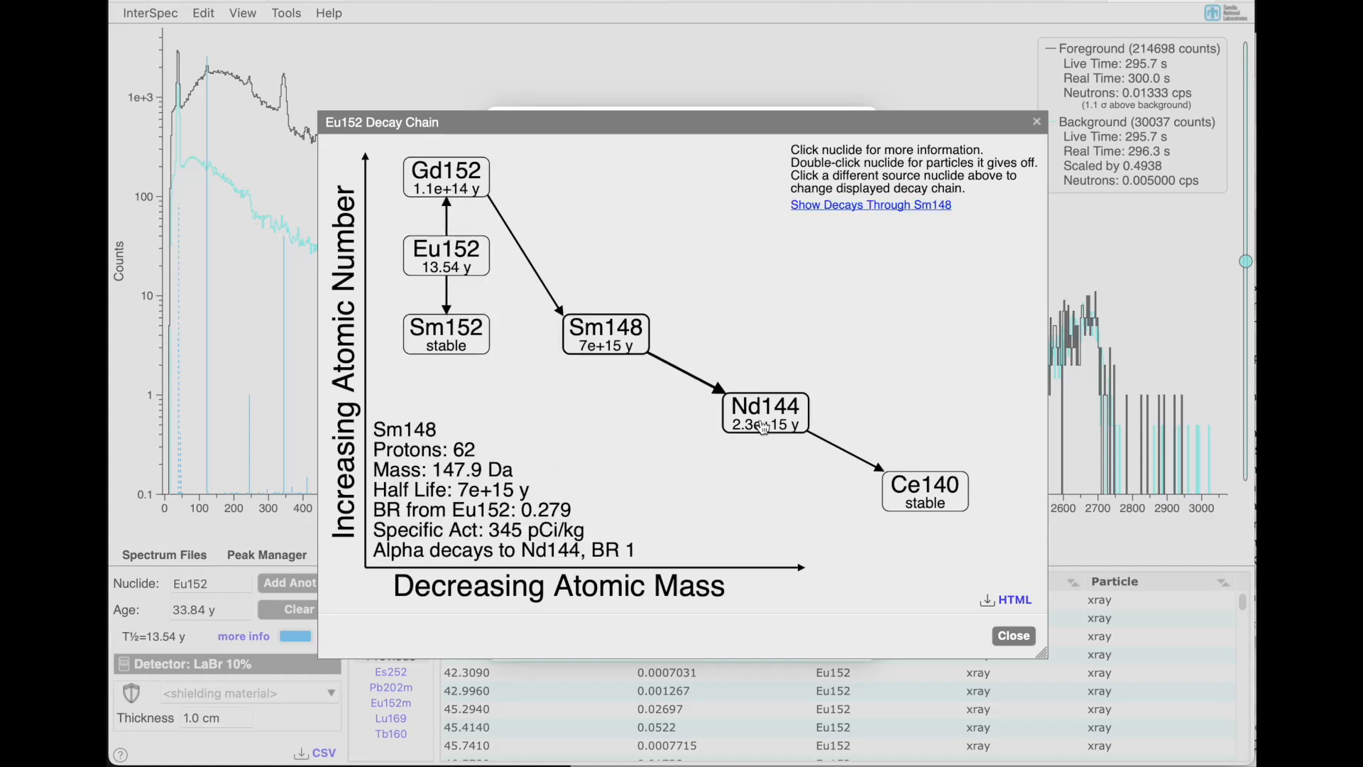
{"action": "left_click", "coordinate": [1014, 638]}
{"action": "left_click", "coordinate": [796, 646]}
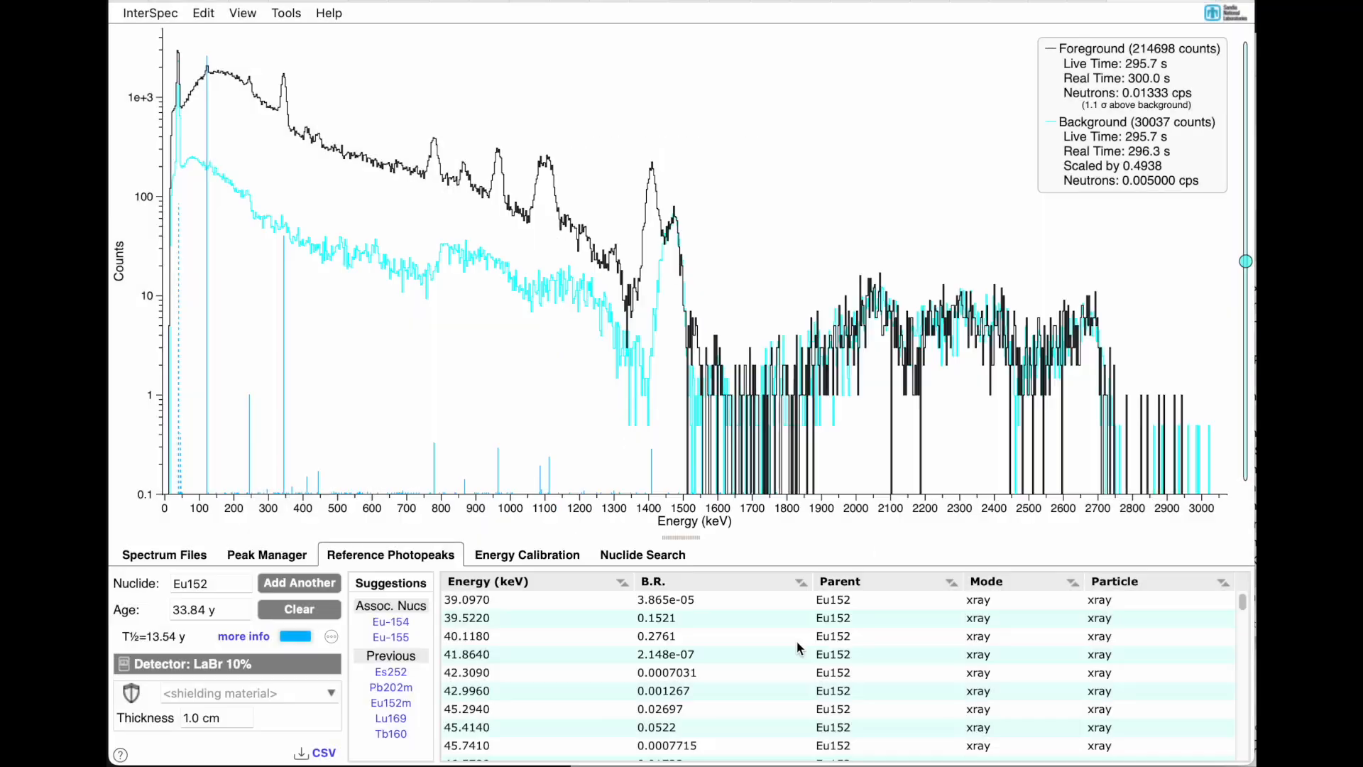
- Replace the reference photopeak nuclide with I131
{"action": "double_click", "coordinate": [211, 586]}
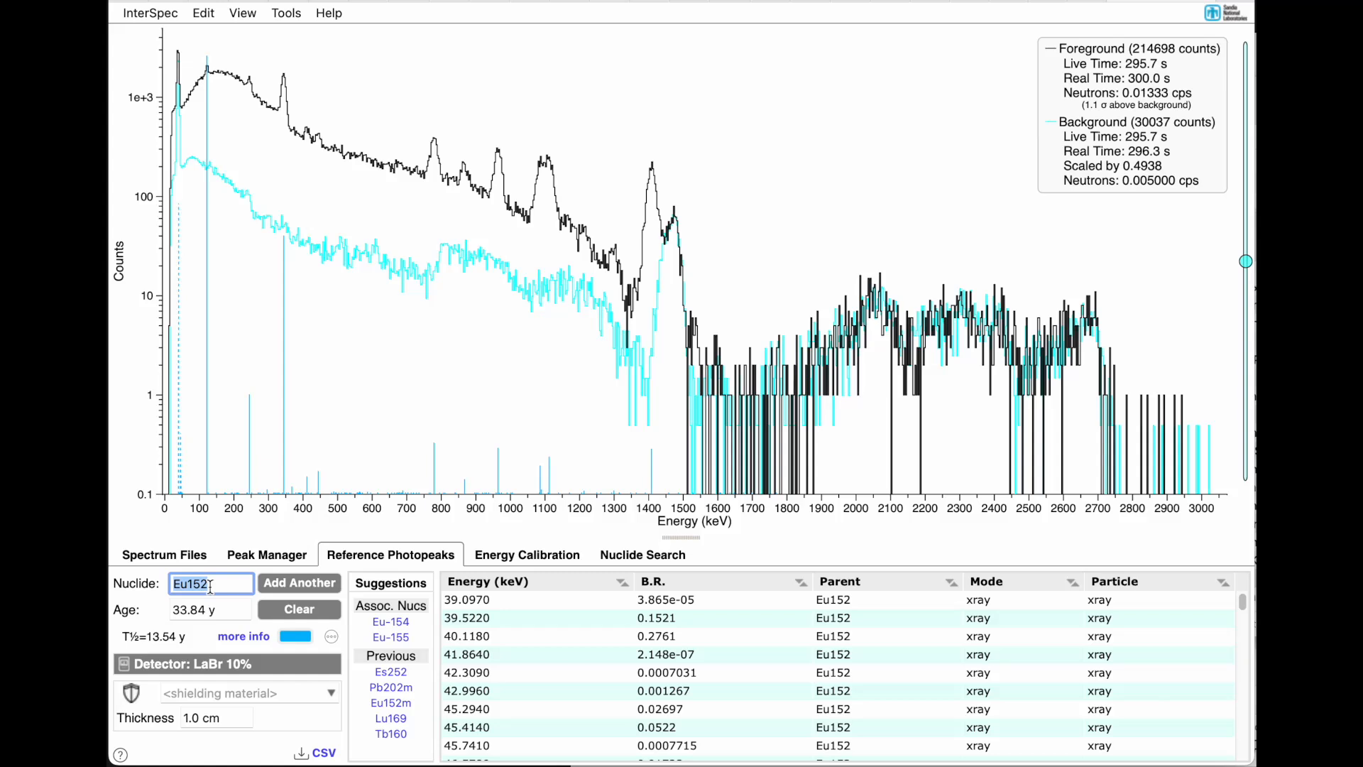
{"action": "type", "text": "I131"}
{"action": "key", "text": "Return"}
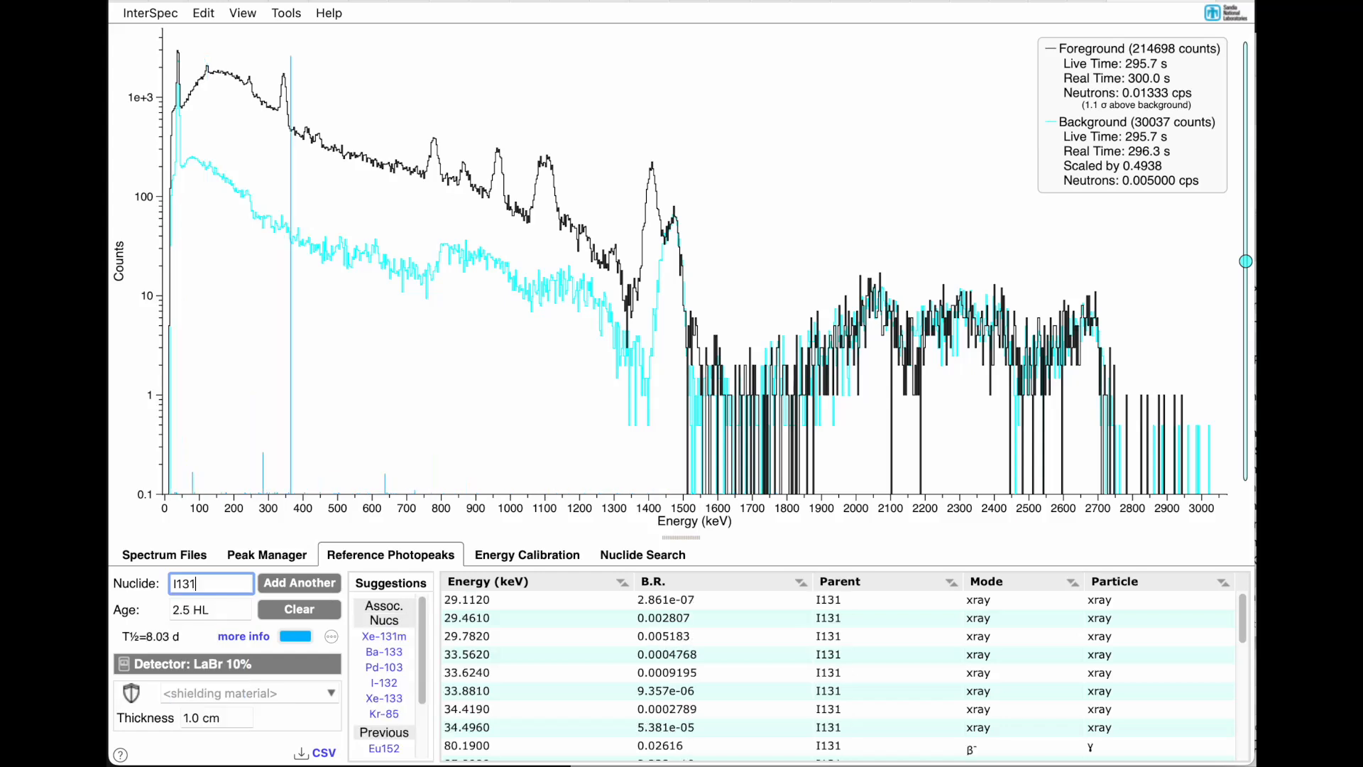
- Read the additional information and analyst notes on I131 and close them
{"action": "left_click", "coordinate": [245, 637]}
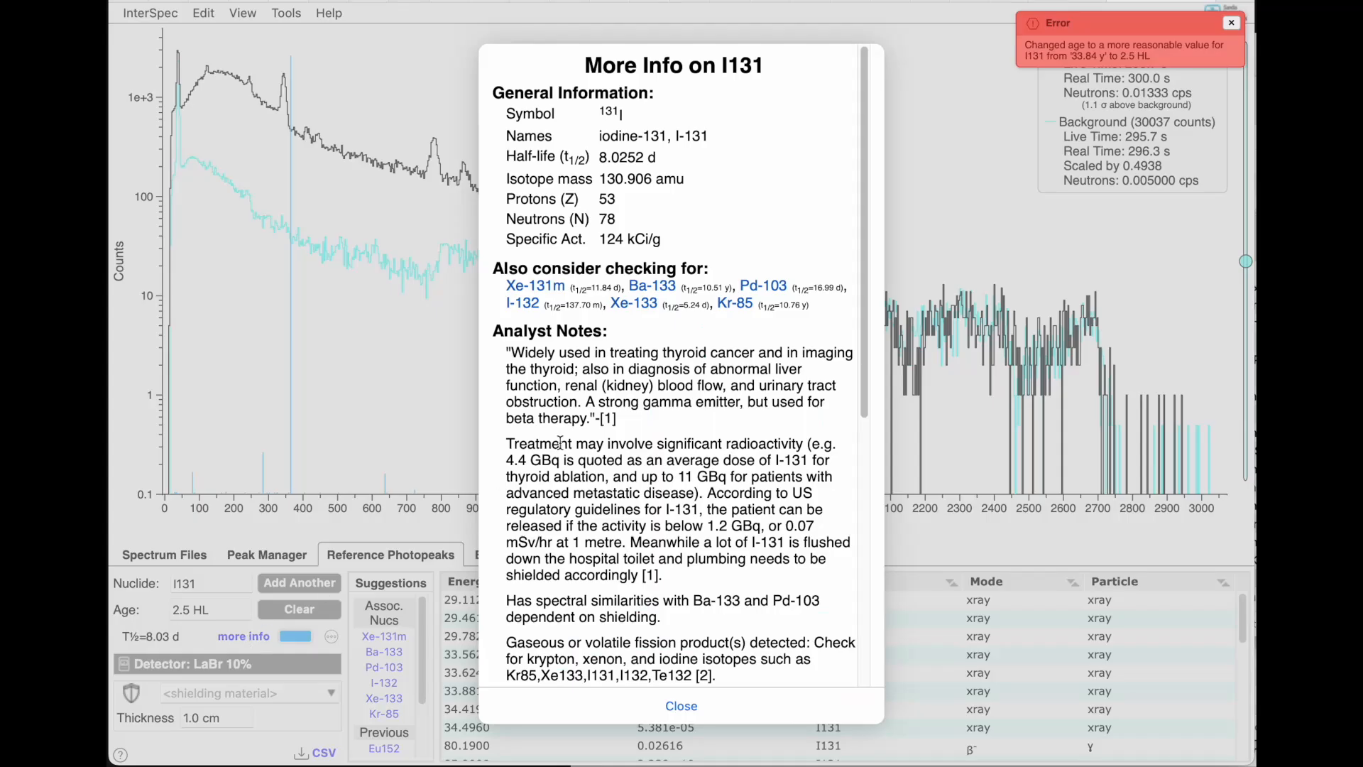
{"action": "scroll", "coordinate": [560, 442], "scroll_direction": "down", "scroll_amount": 2}
{"action": "scroll", "coordinate": [560, 442], "scroll_direction": "down", "scroll_amount": 2}
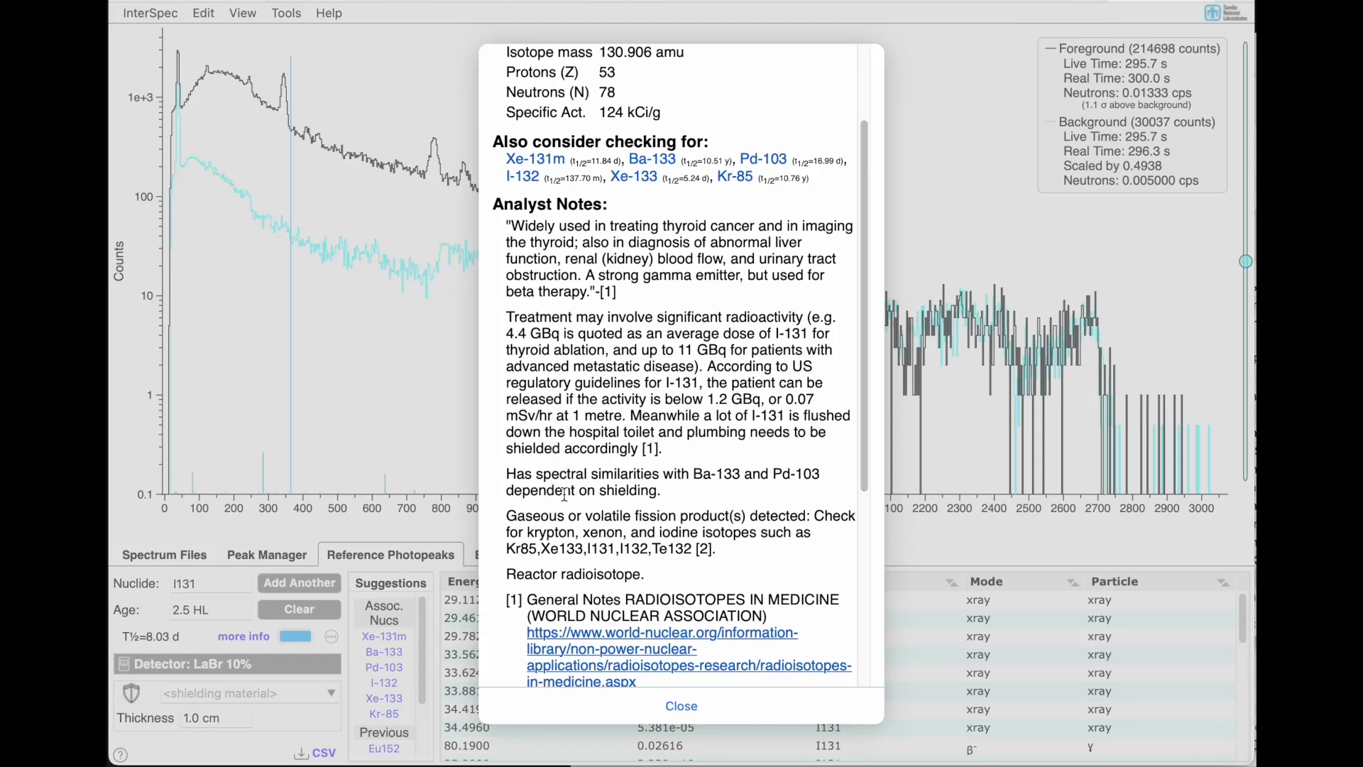
{"action": "scroll", "coordinate": [564, 495], "scroll_direction": "up", "scroll_amount": 2}
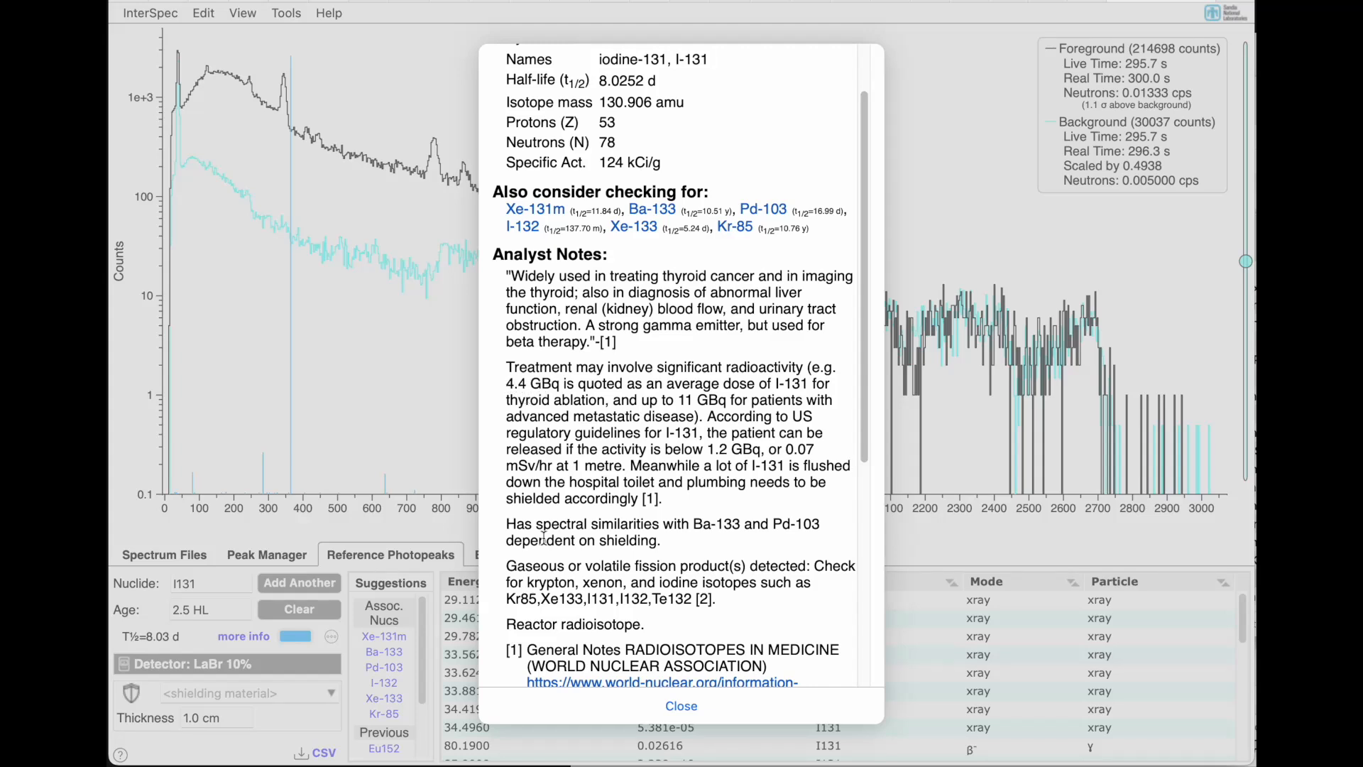
{"action": "left_click", "coordinate": [576, 714]}
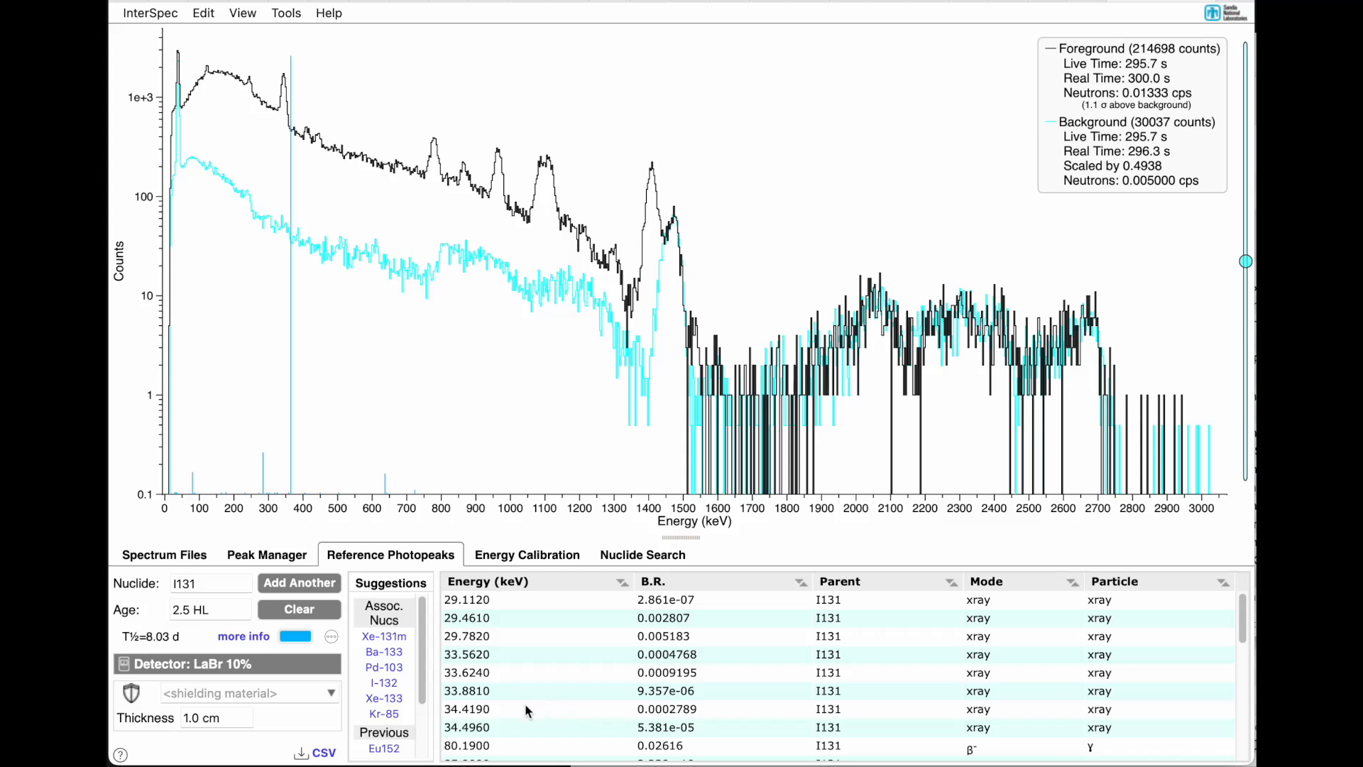
- Show the Eu152 reference lines again and set the shielding material to Steel - AISI 1040 Med. Carbon
{"action": "left_click", "coordinate": [384, 749]}
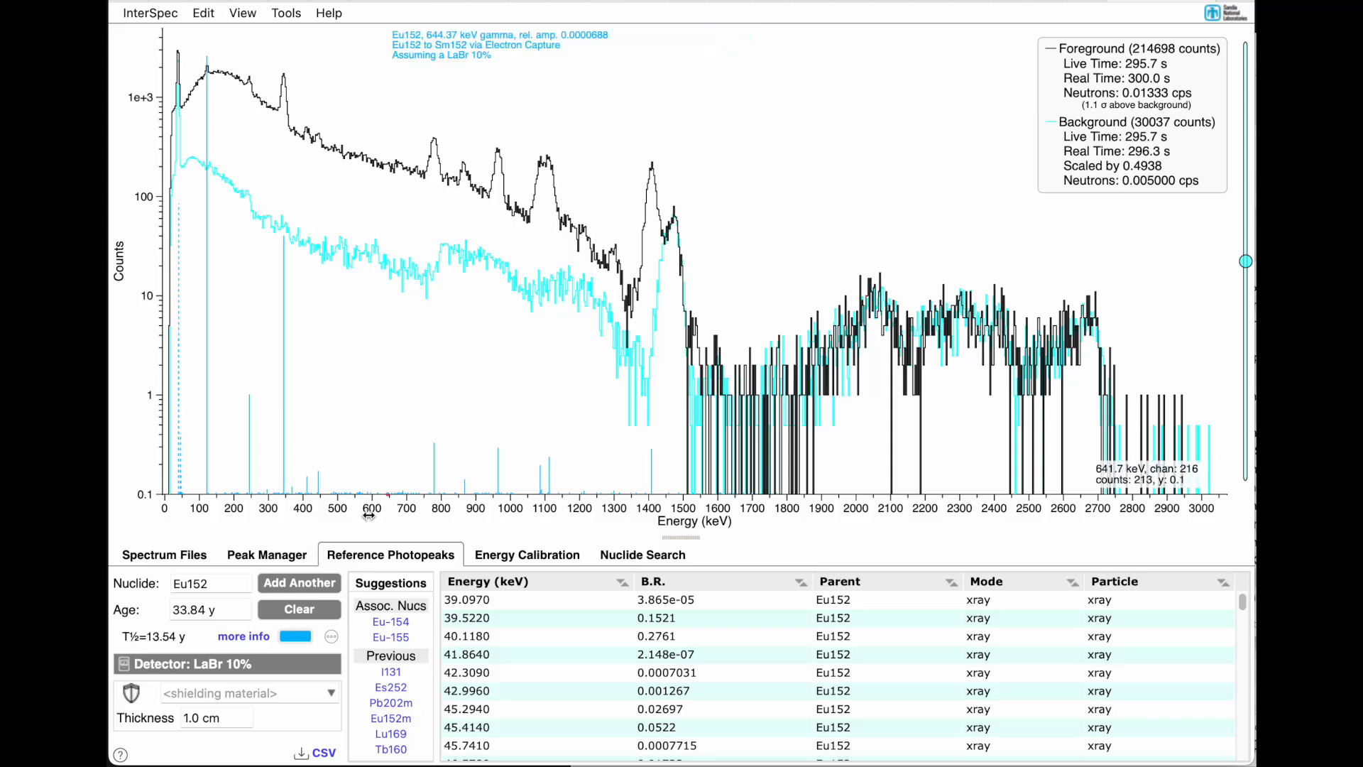
{"action": "left_click", "coordinate": [261, 695]}
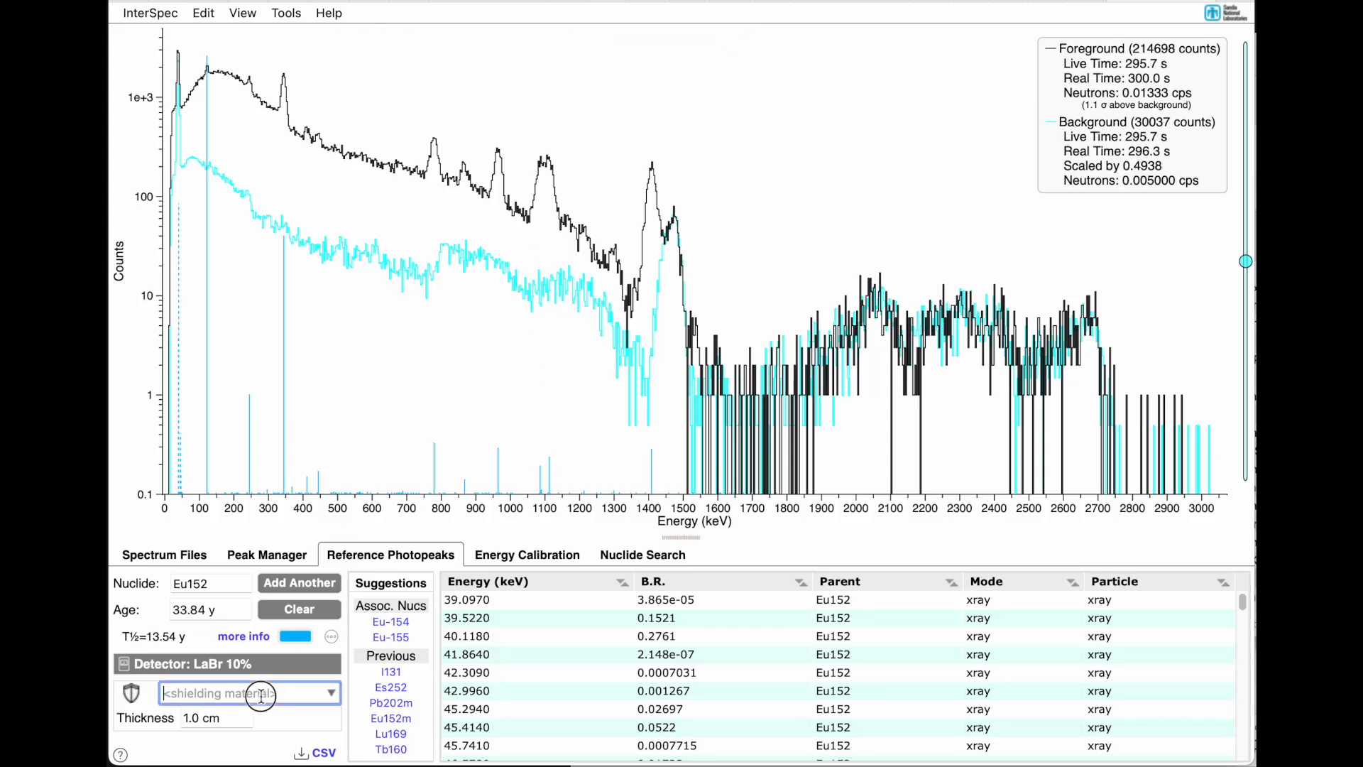
{"action": "type", "text": "Ste"}
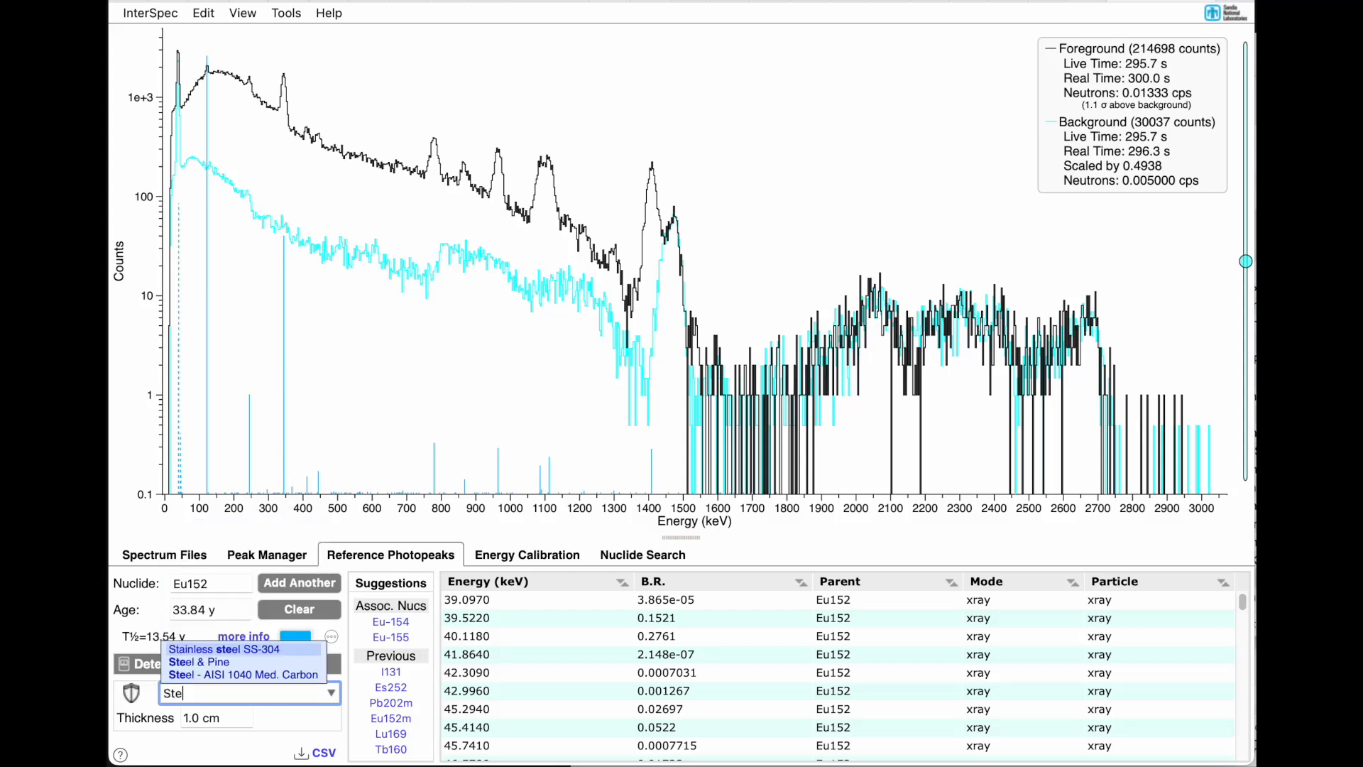
{"action": "key", "text": "Down"}
{"action": "key", "text": "Down"}
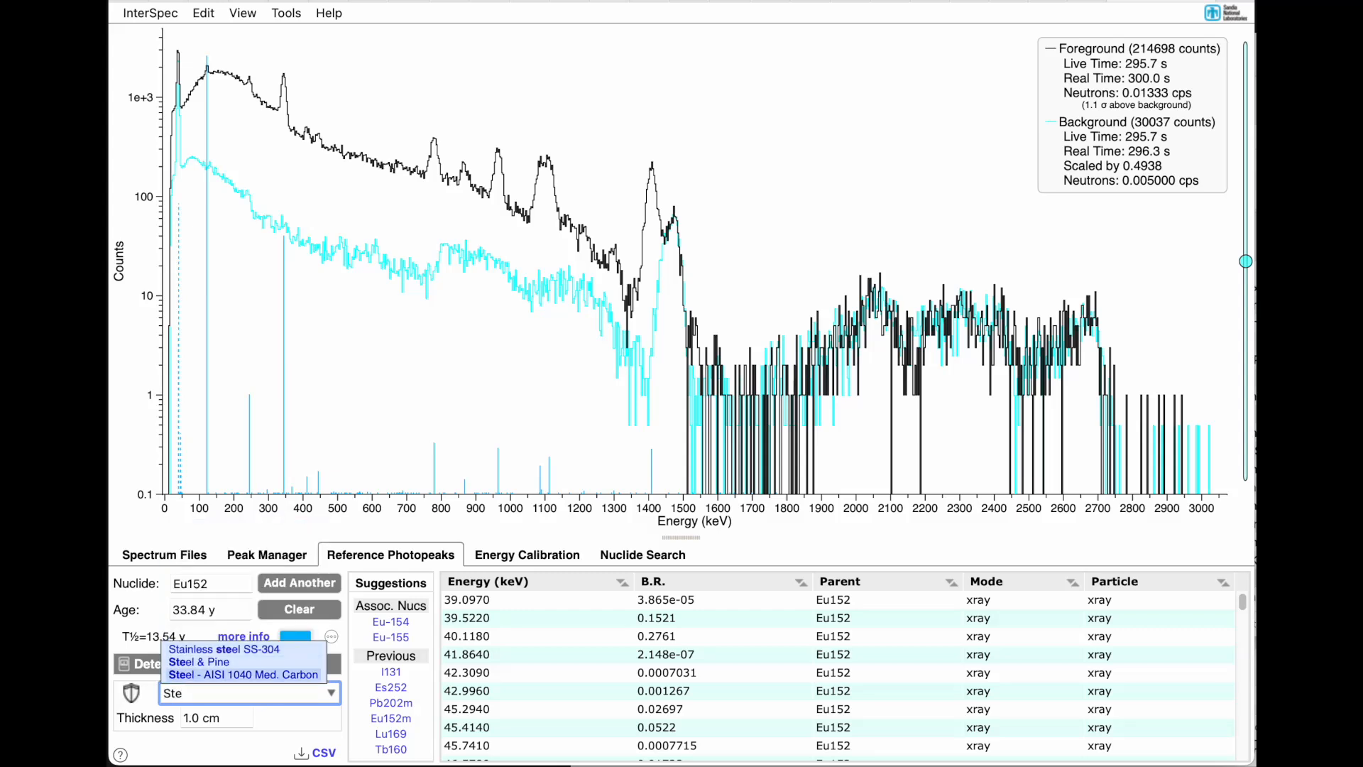
{"action": "key", "text": "Return"}
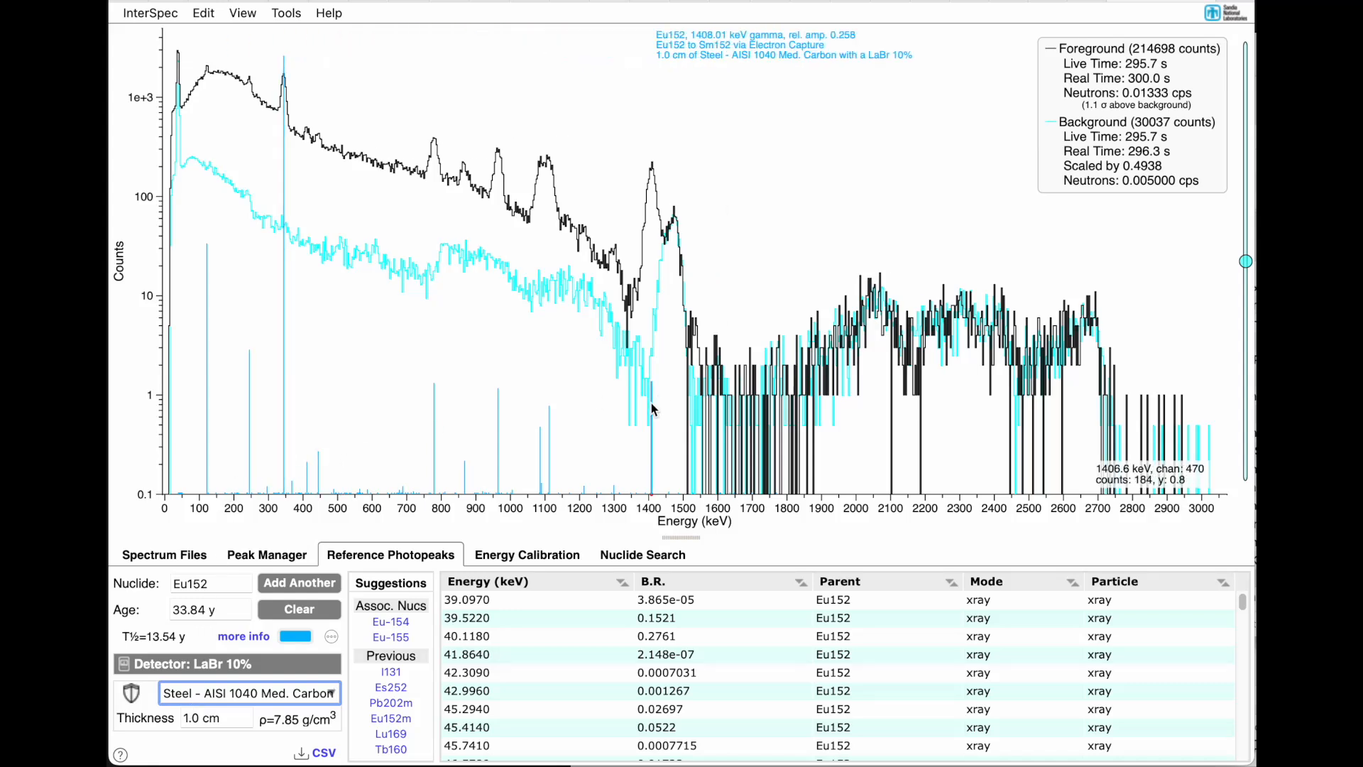
- Compare the Eu152 line heights with steel shielding thicknesses of 2.0 cm and 0.0 cm, leaving the thickness at 0.0 cm
{"action": "left_click", "coordinate": [190, 719]}
{"action": "key", "text": "BackSpace"}
{"action": "type", "text": "2"}
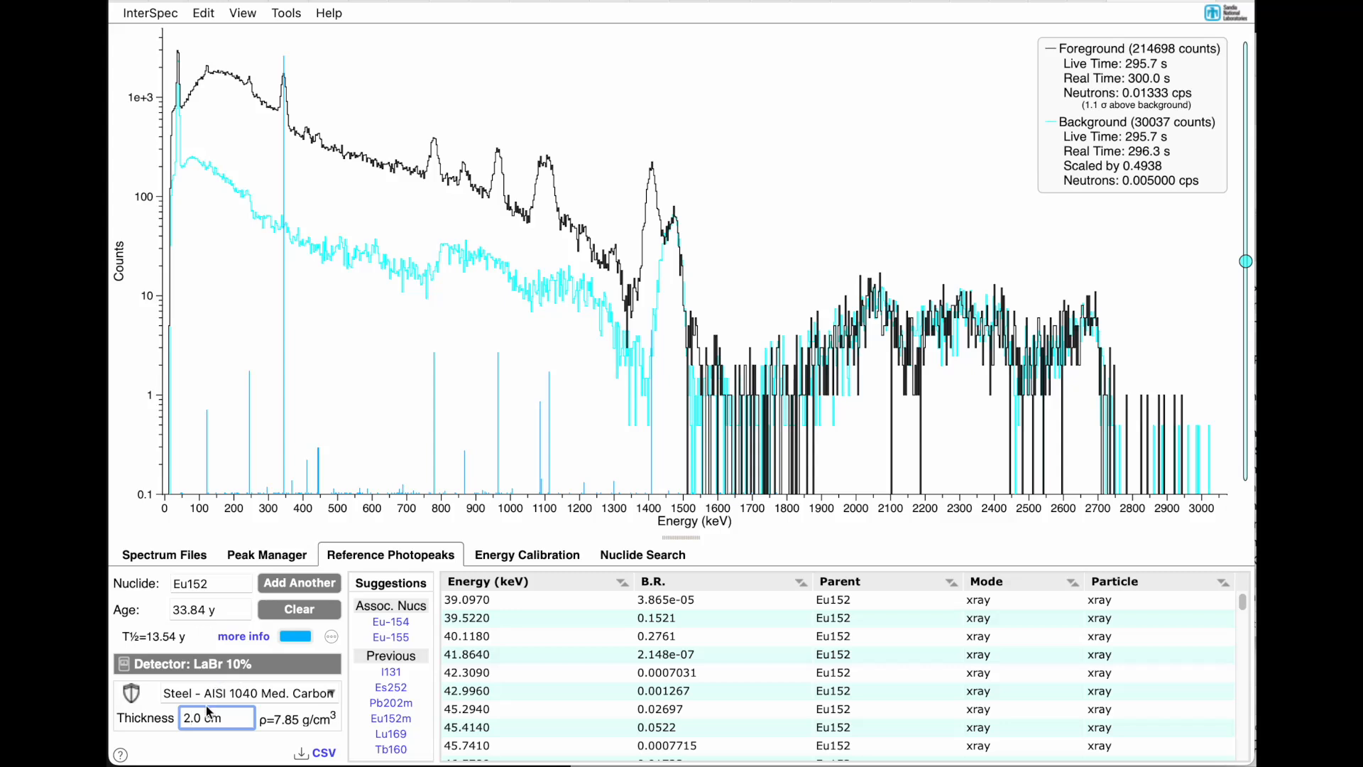
{"action": "key", "text": "BackSpace"}
{"action": "type", "text": "0"}
{"action": "key", "text": "Return"}
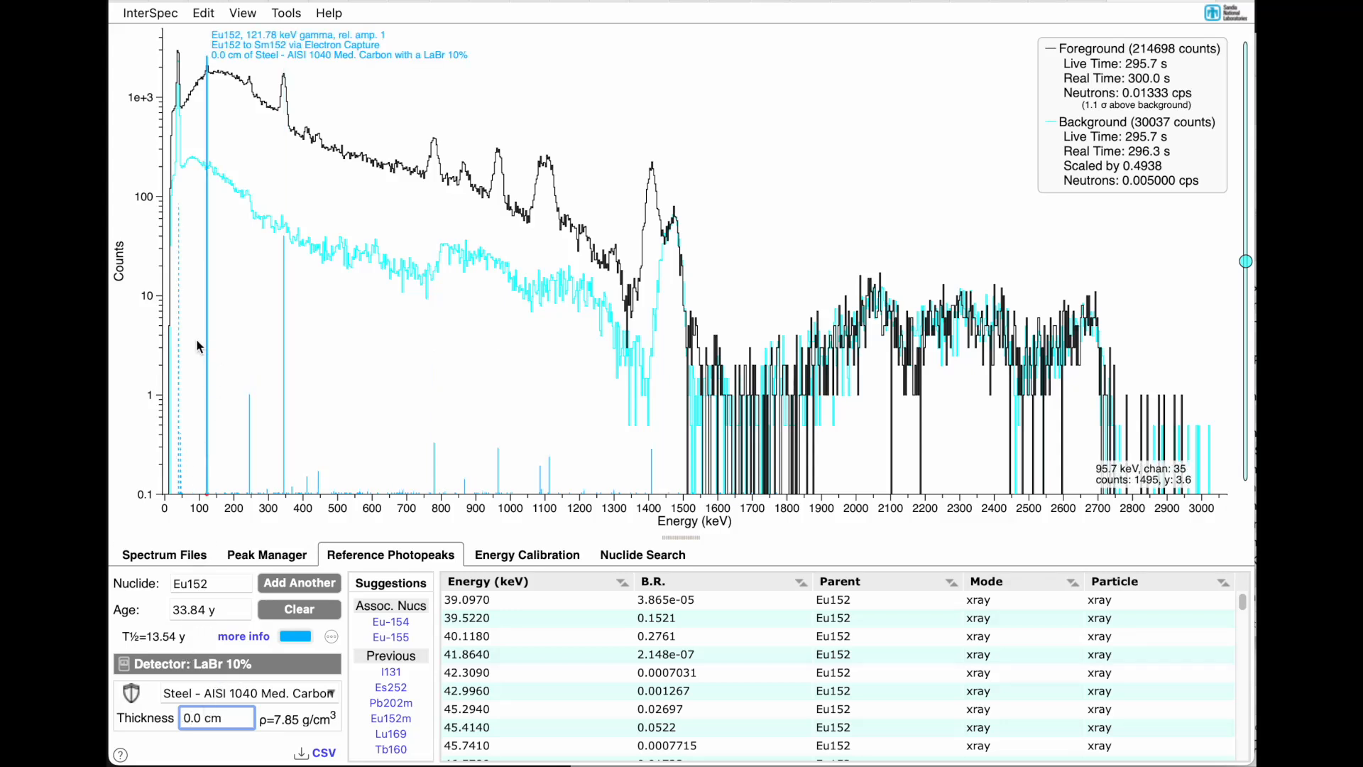
- Fit the foreground peak near 122 keV and adjust its region of interest to about 108–137 keV
{"action": "scroll", "coordinate": [192, 344], "scroll_direction": "up", "scroll_amount": 2}
{"action": "scroll", "coordinate": [283, 343], "scroll_direction": "up", "scroll_amount": 5}
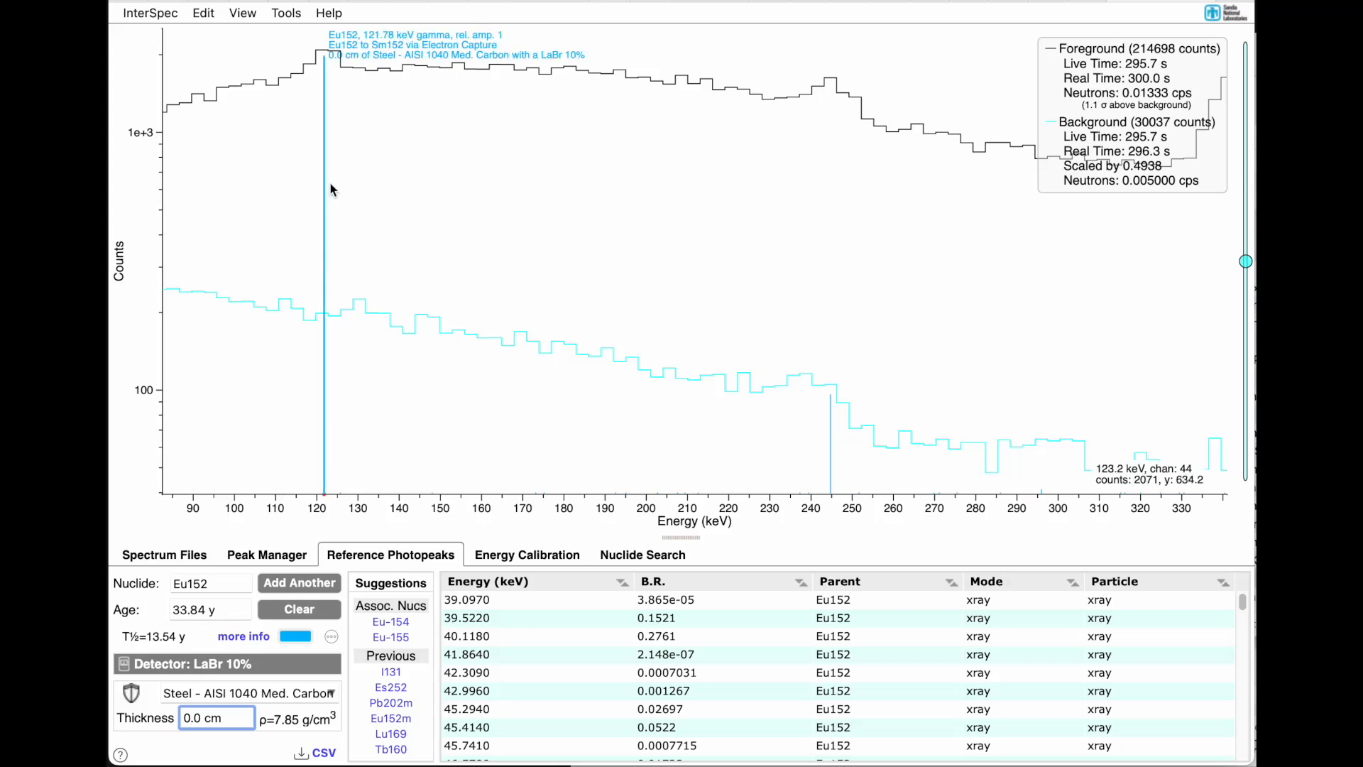
{"action": "double_click", "coordinate": [325, 132]}
{"action": "left_click_drag", "start_coordinate": [242, 100], "coordinate": [265, 100]}
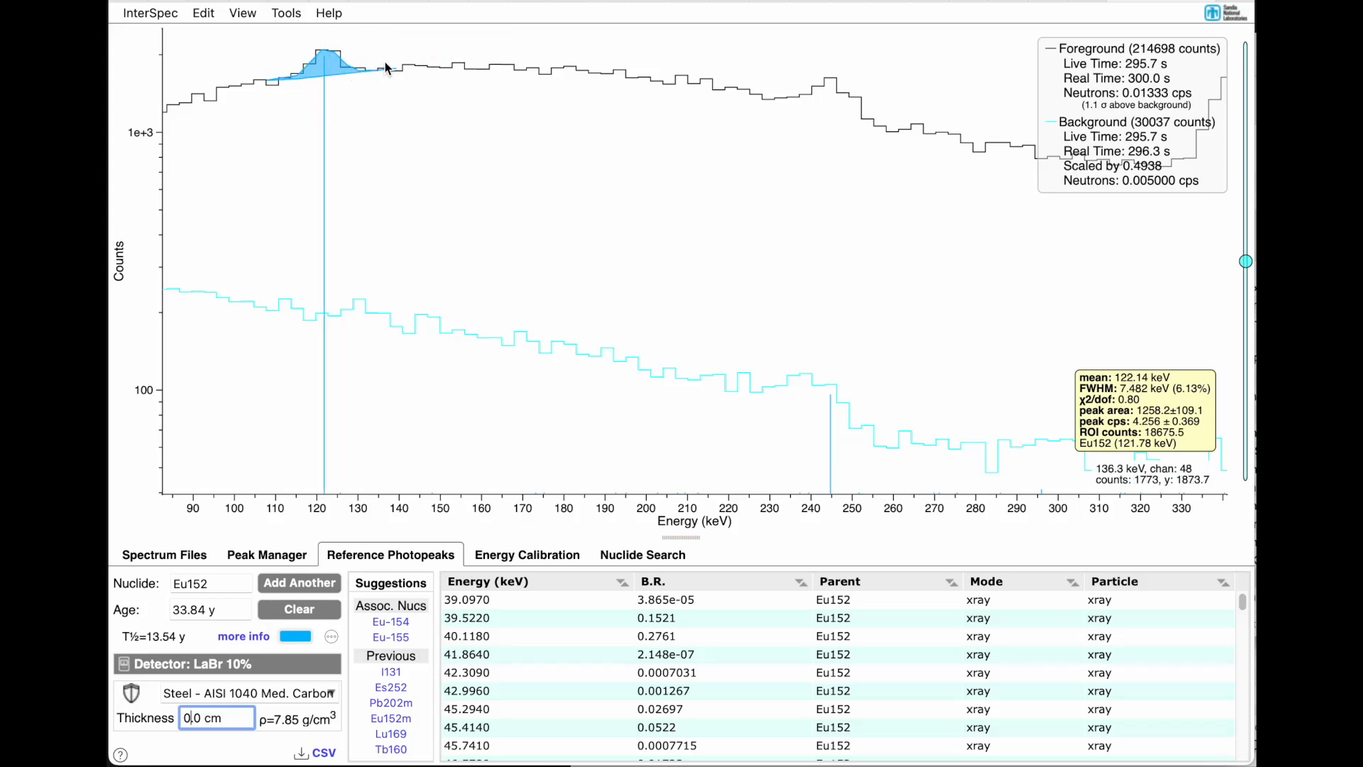
{"action": "left_click_drag", "start_coordinate": [396, 63], "coordinate": [383, 59]}
- Fit the peaks near 245 and 344 keV, adjusting the 245 keV peak's region of interest to about 222–262 keV
{"action": "scroll", "coordinate": [471, 211], "scroll_direction": "right", "scroll_amount": 5}
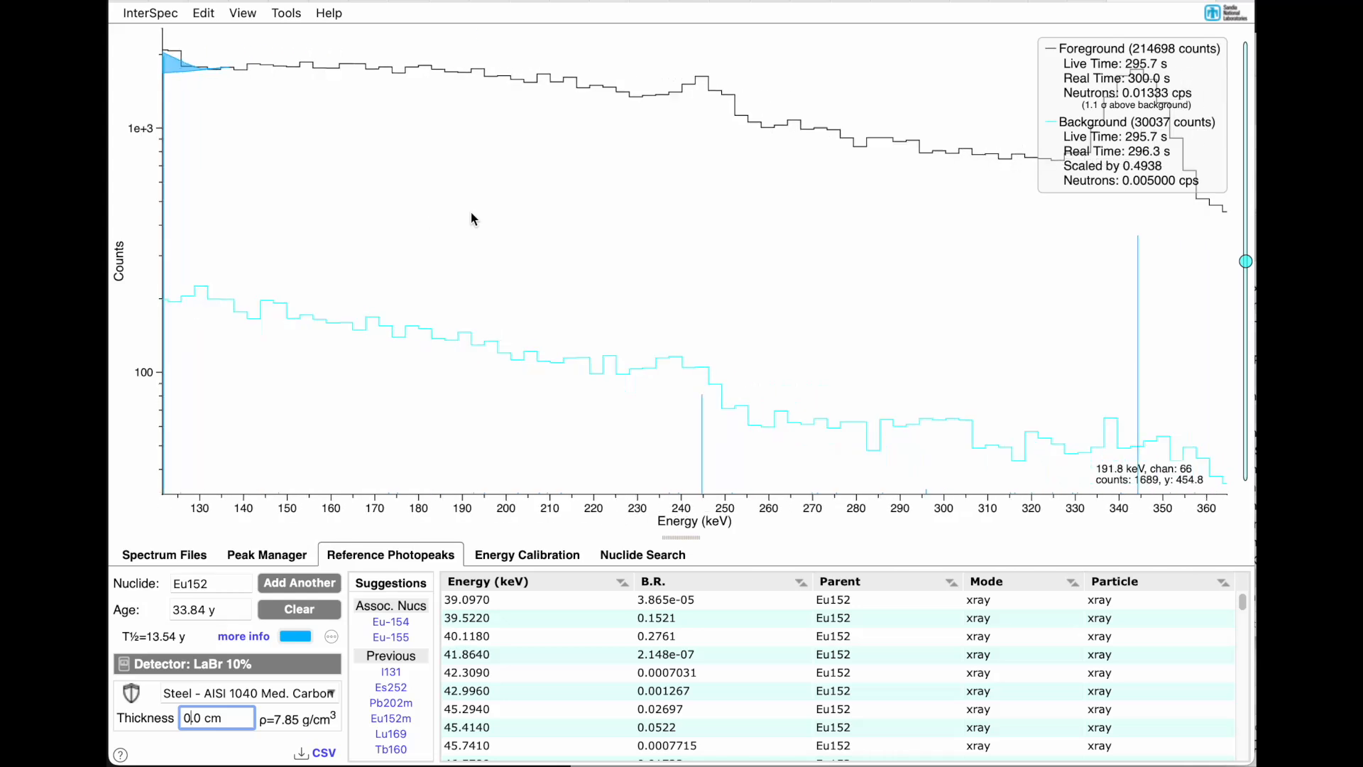
{"action": "double_click", "coordinate": [655, 126]}
{"action": "left_click_drag", "start_coordinate": [845, 117], "coordinate": [732, 117]}
{"action": "left_click_drag", "start_coordinate": [480, 79], "coordinate": [557, 91]}
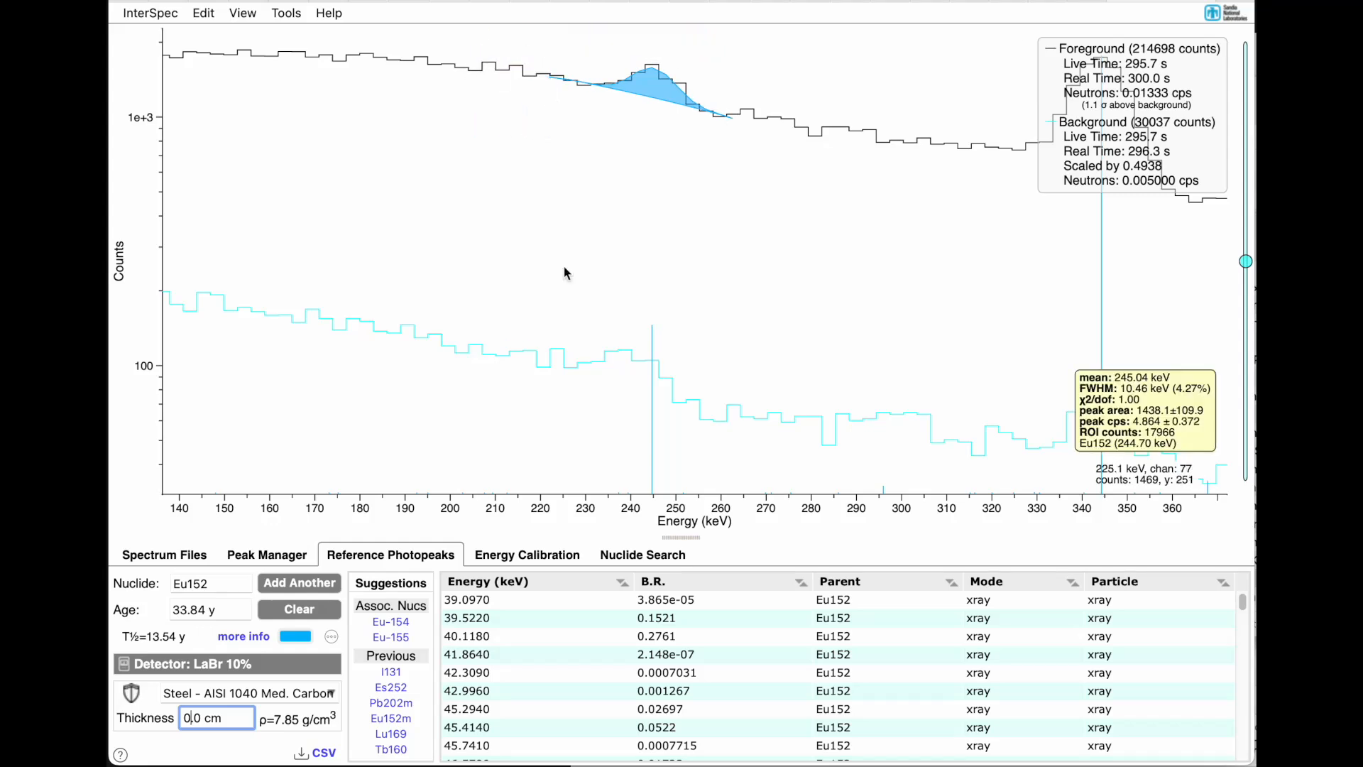
{"action": "scroll", "coordinate": [564, 266], "scroll_direction": "down", "scroll_amount": 3}
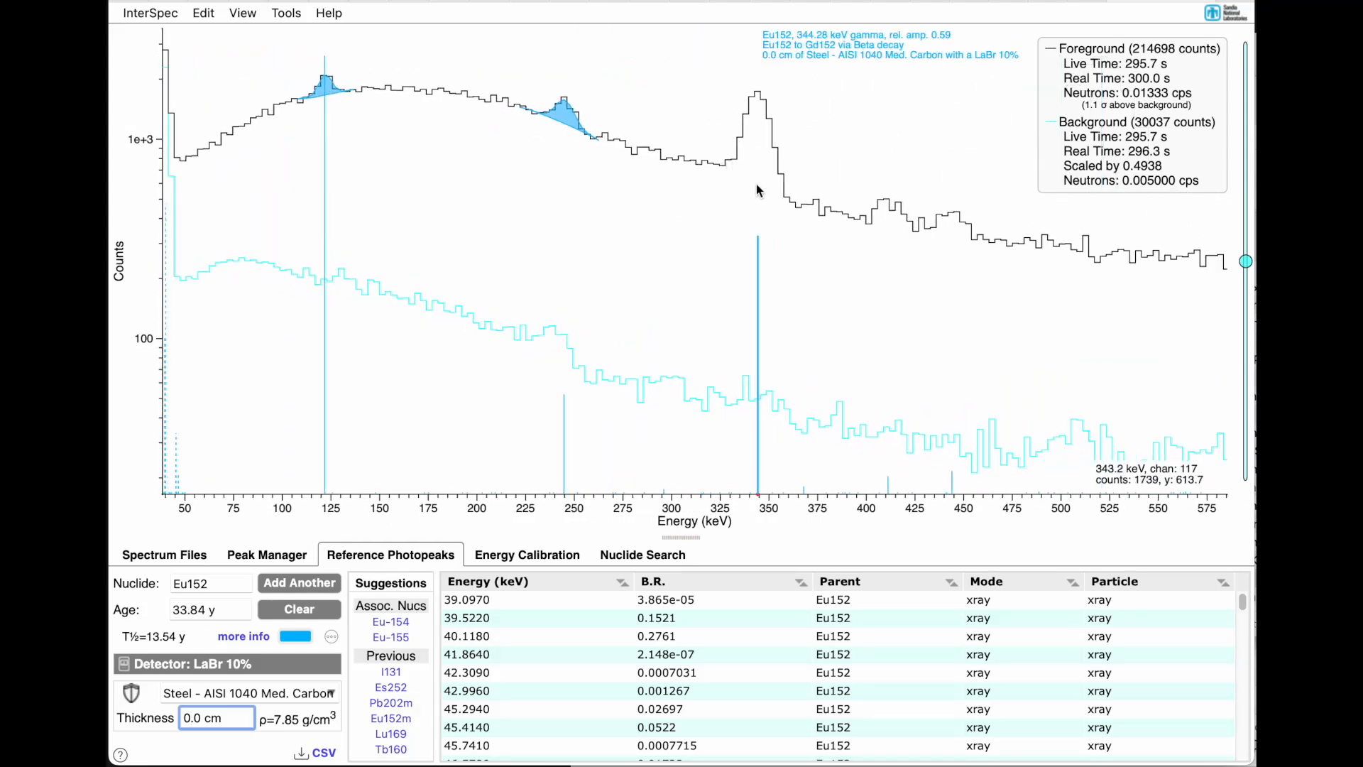
{"action": "double_click", "coordinate": [757, 191]}
- Fit the 411 and 444 keV peaks together in one two-peak region and extend its lower edge to about 392 keV
{"action": "scroll", "coordinate": [757, 192], "scroll_direction": "right", "scroll_amount": 10}
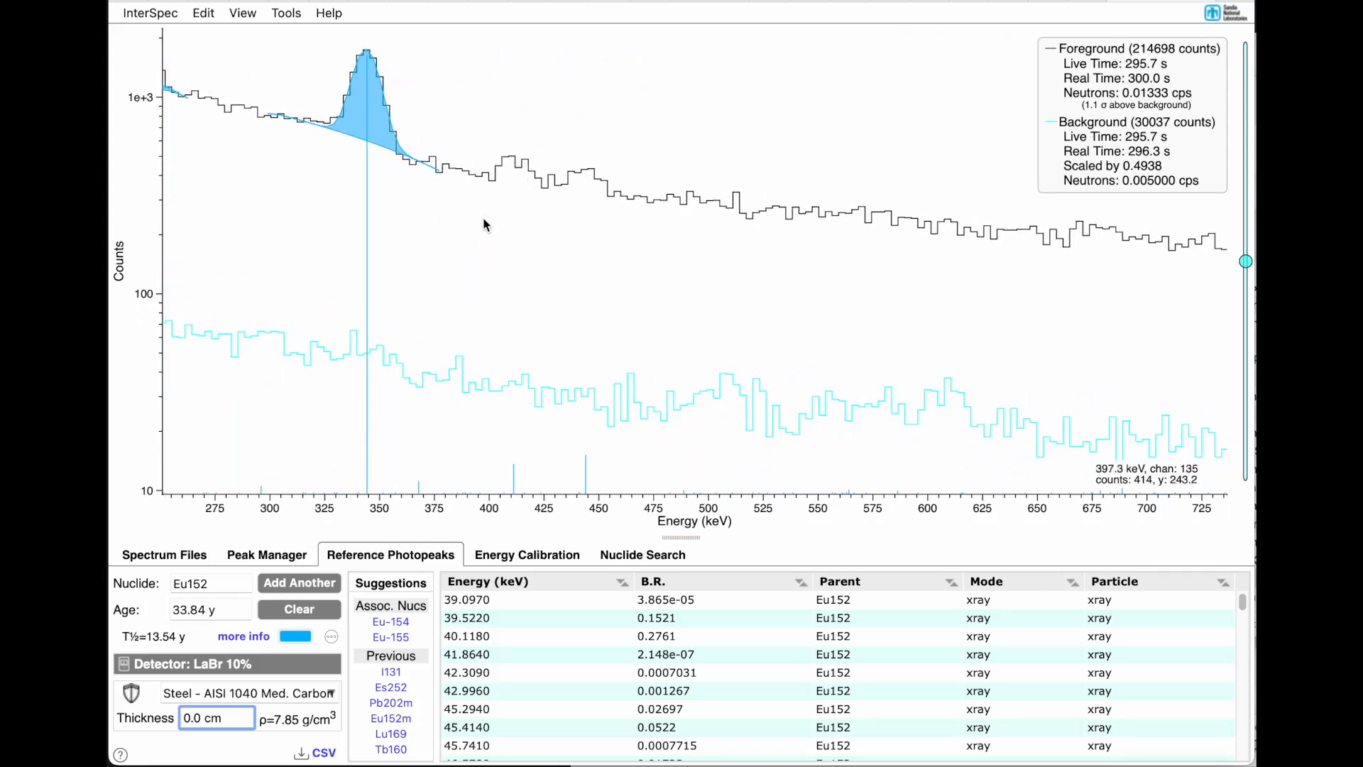
{"action": "left_click_drag", "start_coordinate": [484, 219], "coordinate": [634, 223]}
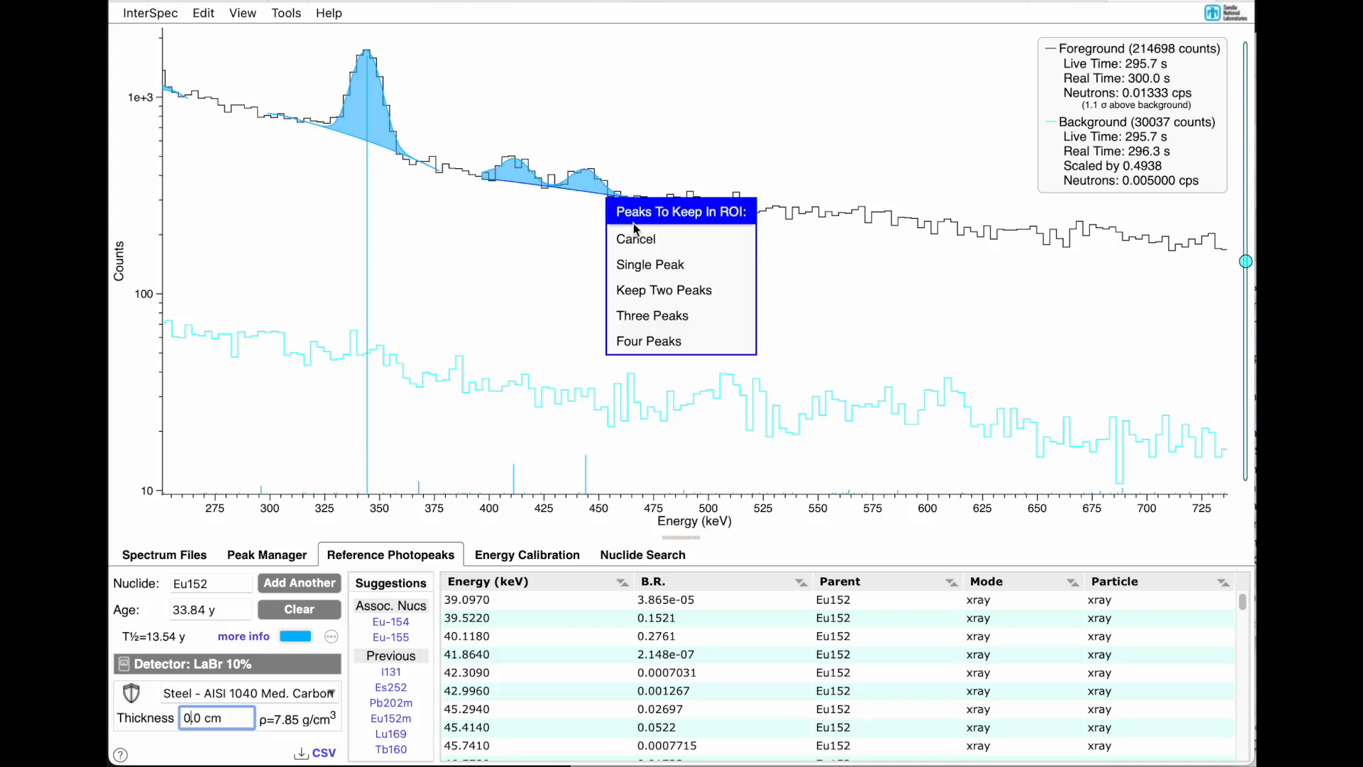
{"action": "left_click", "coordinate": [658, 291]}
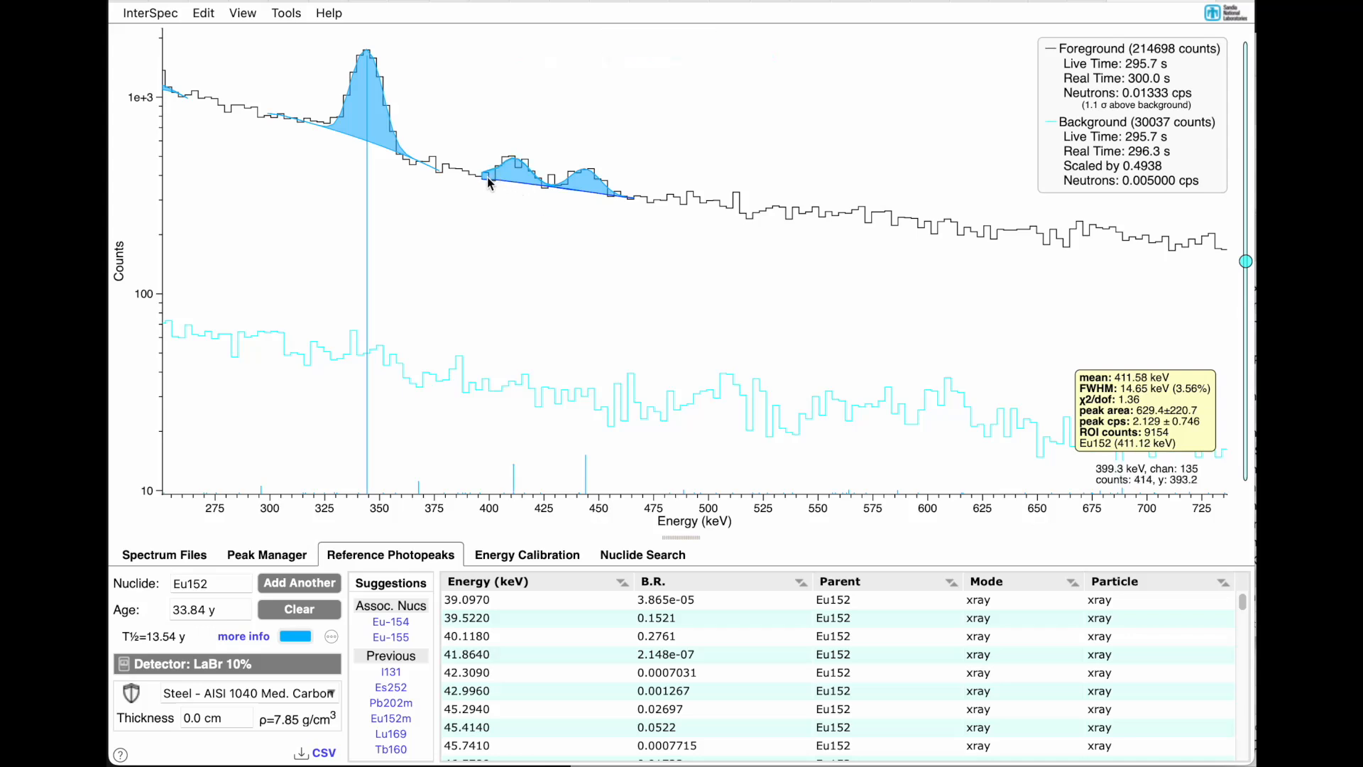
{"action": "left_click_drag", "start_coordinate": [482, 181], "coordinate": [470, 180]}
{"action": "mouse_move", "coordinate": [597, 298]}
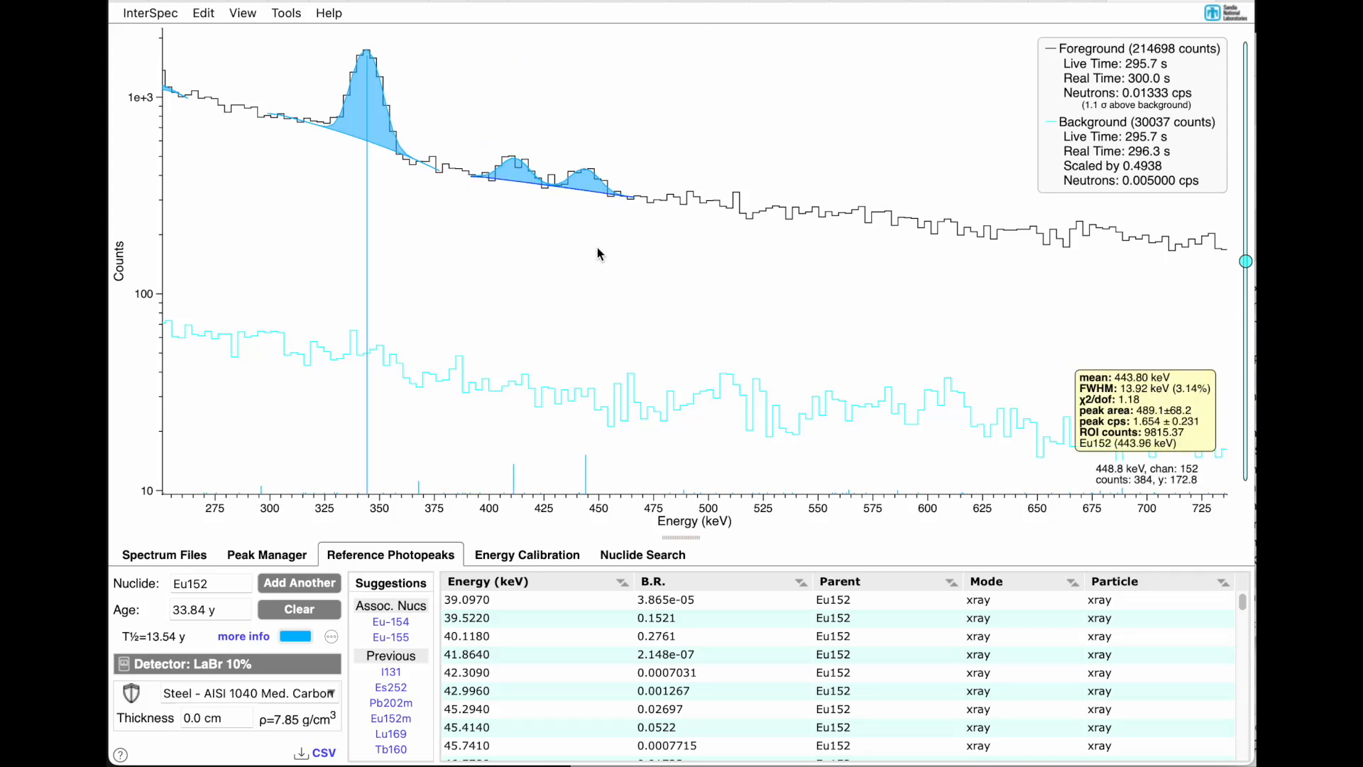
- Fit the peak near 779 keV and a single peak for the 867 keV line in a region of about 845–900 keV
{"action": "scroll", "coordinate": [610, 260], "scroll_direction": "right", "scroll_amount": 10}
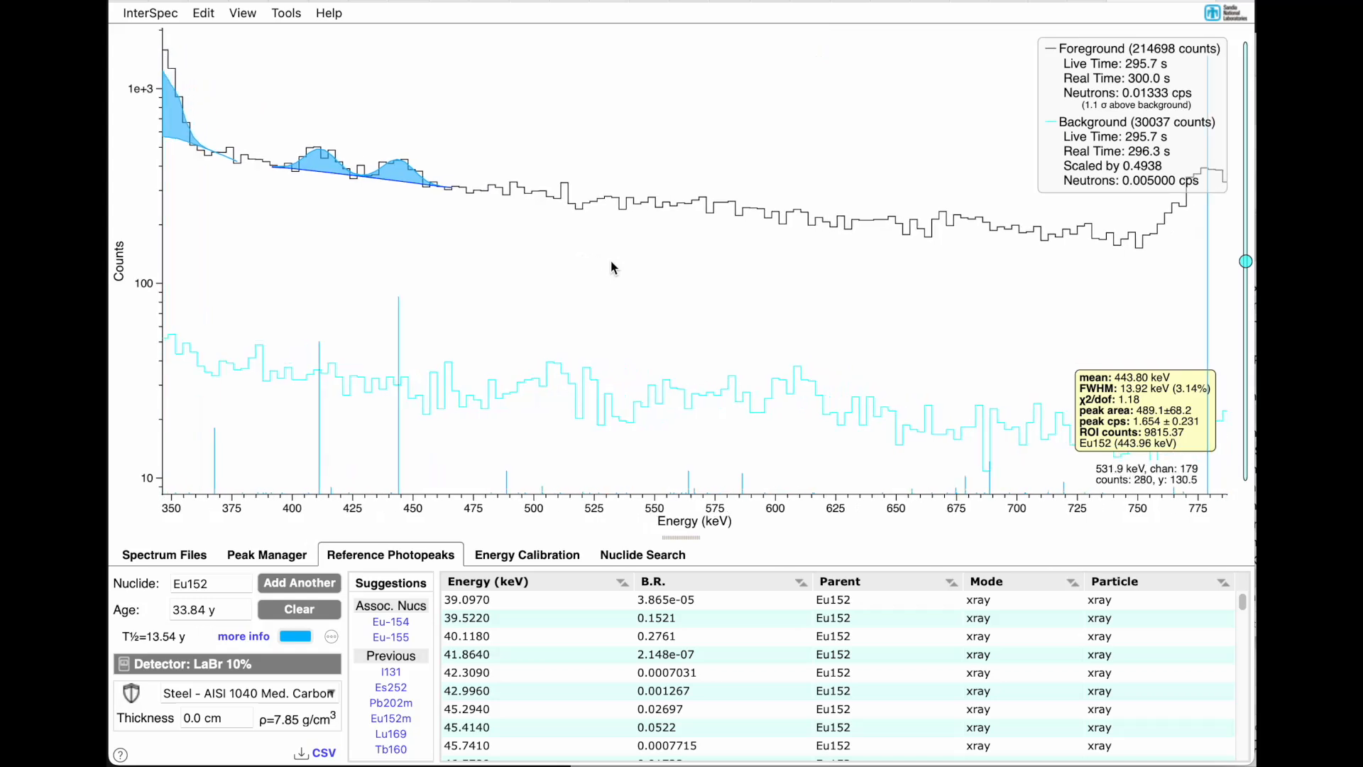
{"action": "scroll", "coordinate": [612, 268], "scroll_direction": "right", "scroll_amount": 15}
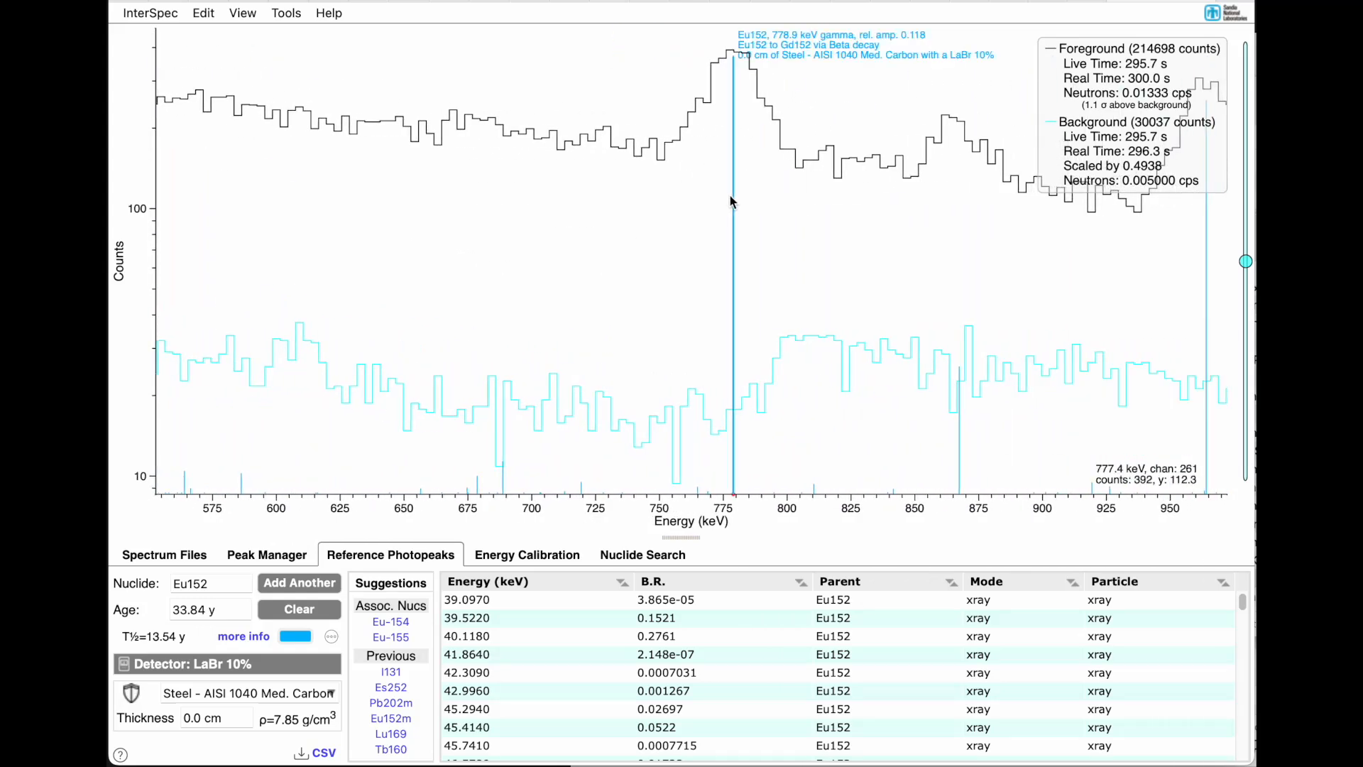
{"action": "double_click", "coordinate": [732, 201]}
{"action": "scroll", "coordinate": [731, 199], "scroll_direction": "down", "scroll_amount": 5}
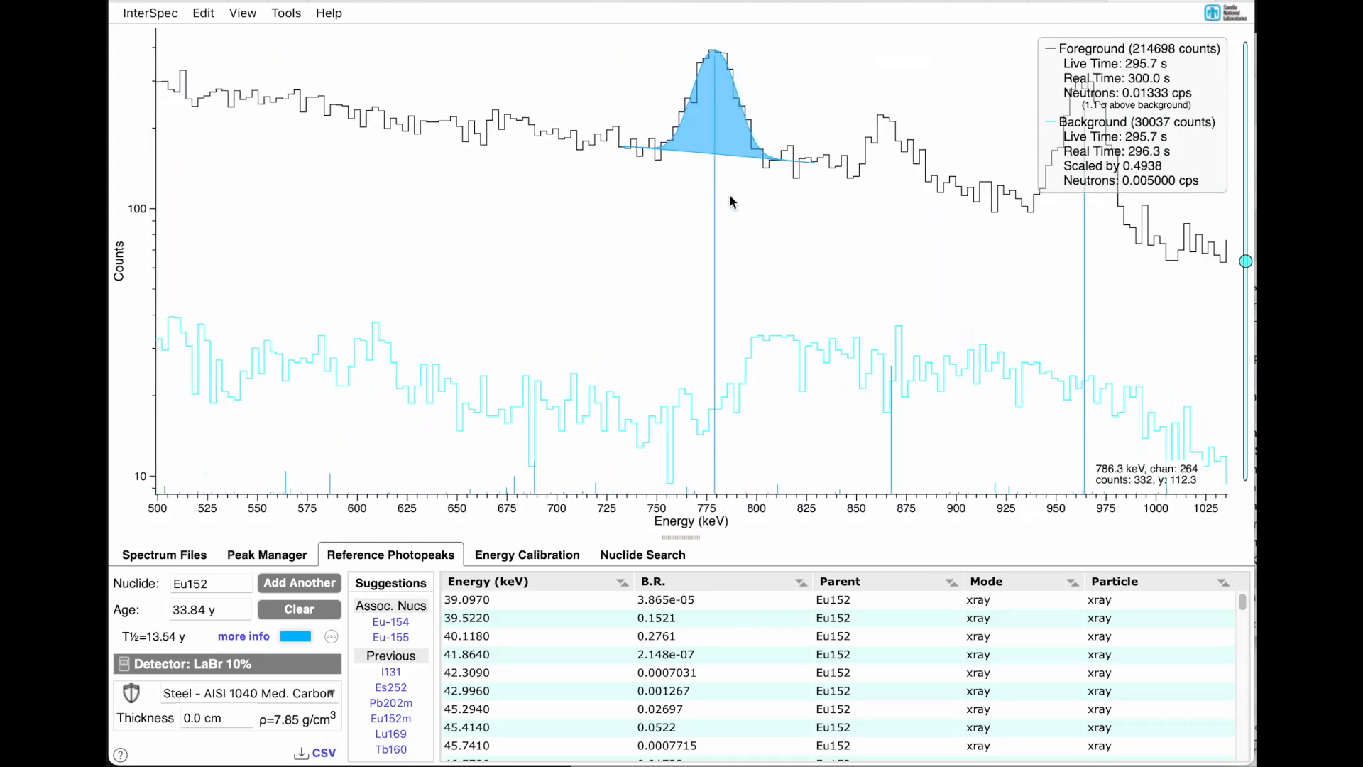
{"action": "double_click", "coordinate": [781, 238]}
{"action": "left_click_drag", "start_coordinate": [849, 238], "coordinate": [846, 240]}
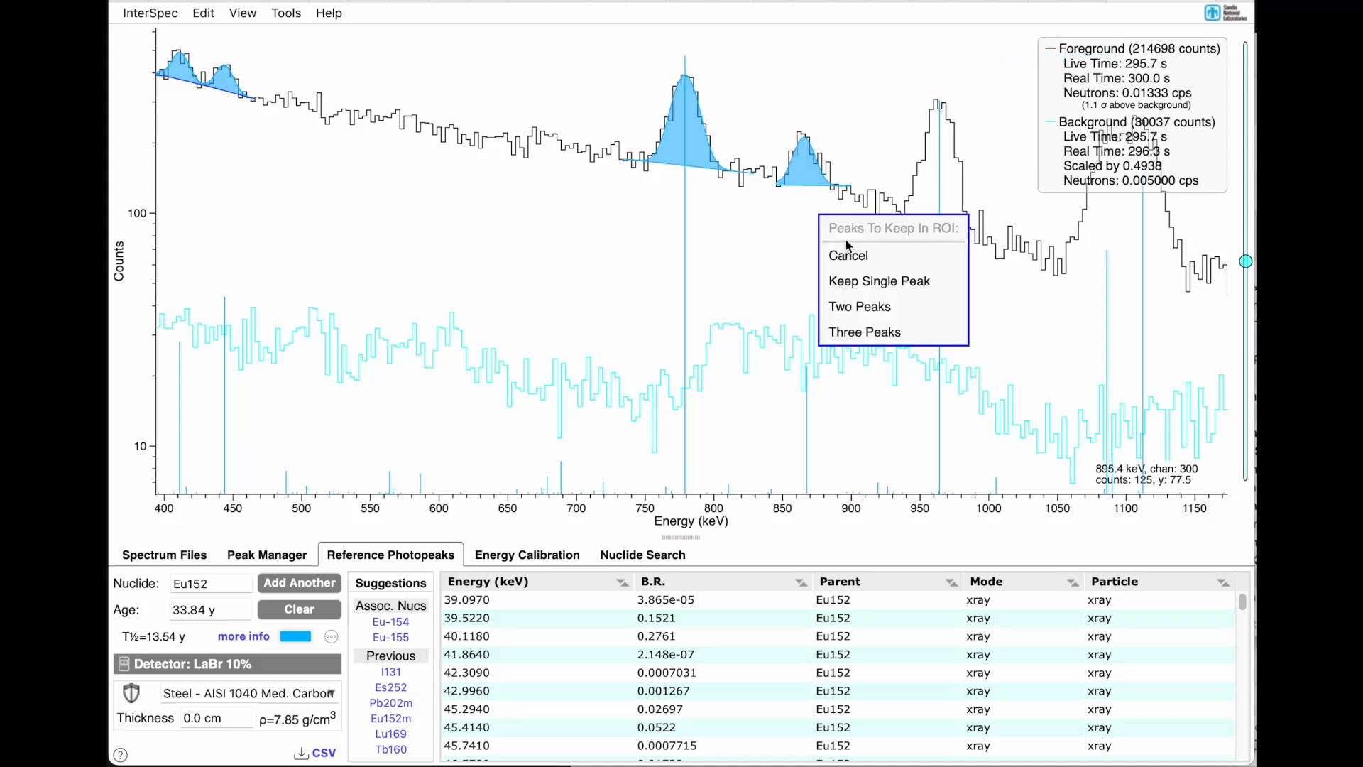
{"action": "left_click", "coordinate": [856, 282]}
- Fit the 964 keV peak and the overlapping 1086 and 1112 keV peaks as a two-peak region of about 1044–1152 keV
{"action": "double_click", "coordinate": [946, 264]}
{"action": "scroll", "coordinate": [947, 267], "scroll_direction": "right", "scroll_amount": 3}
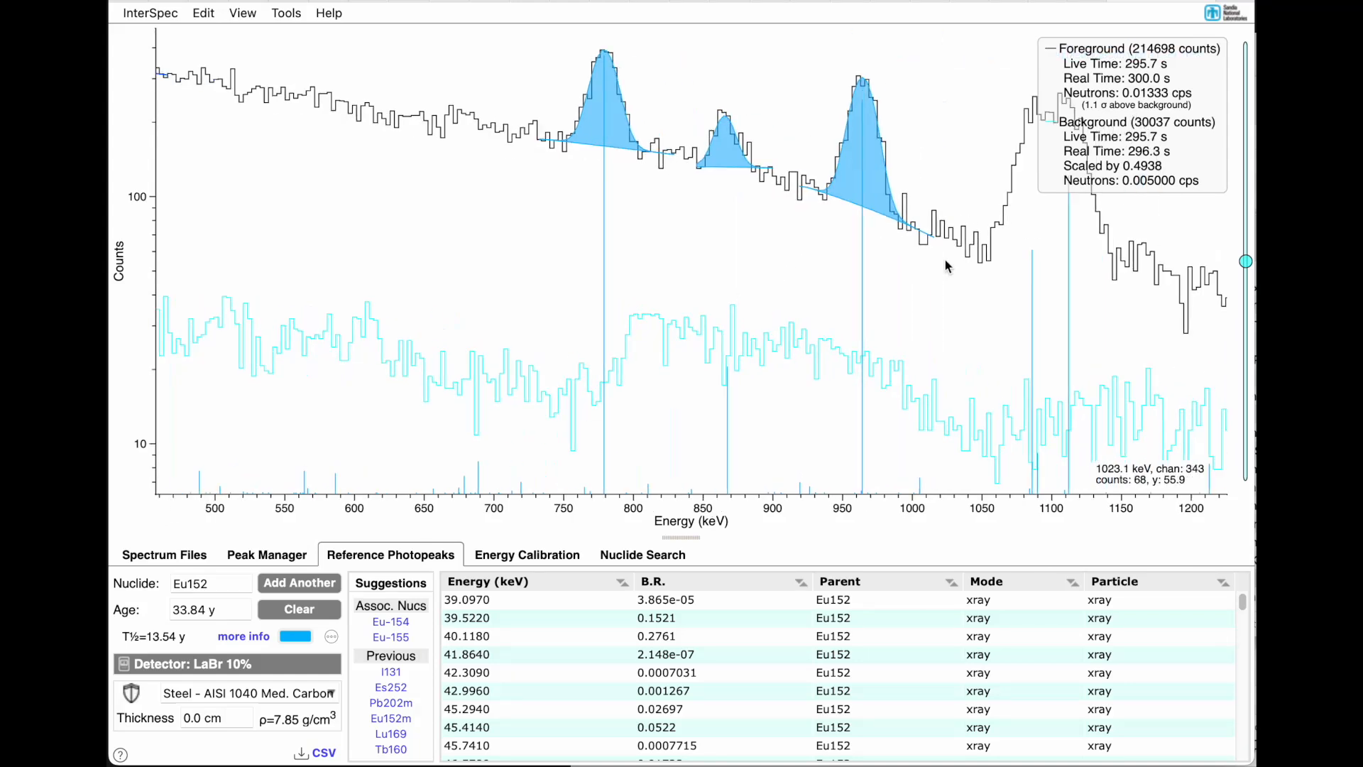
{"action": "scroll", "coordinate": [948, 266], "scroll_direction": "right", "scroll_amount": 5}
{"action": "left_click_drag", "start_coordinate": [647, 231], "coordinate": [789, 242]}
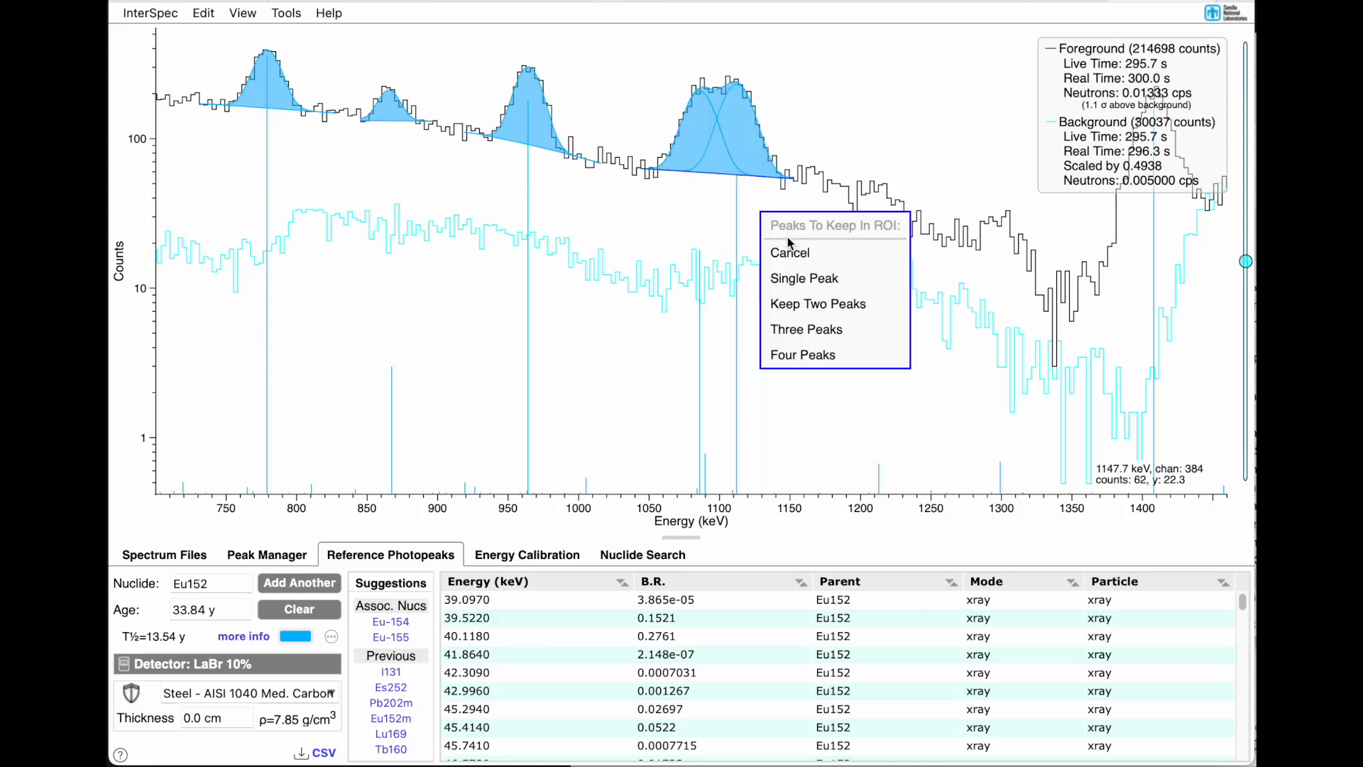
{"action": "left_click", "coordinate": [803, 303]}
- Fit the foreground peak at the Eu152 1408 keV line and inspect its fit details
{"action": "scroll", "coordinate": [803, 302], "scroll_direction": "right", "scroll_amount": 3}
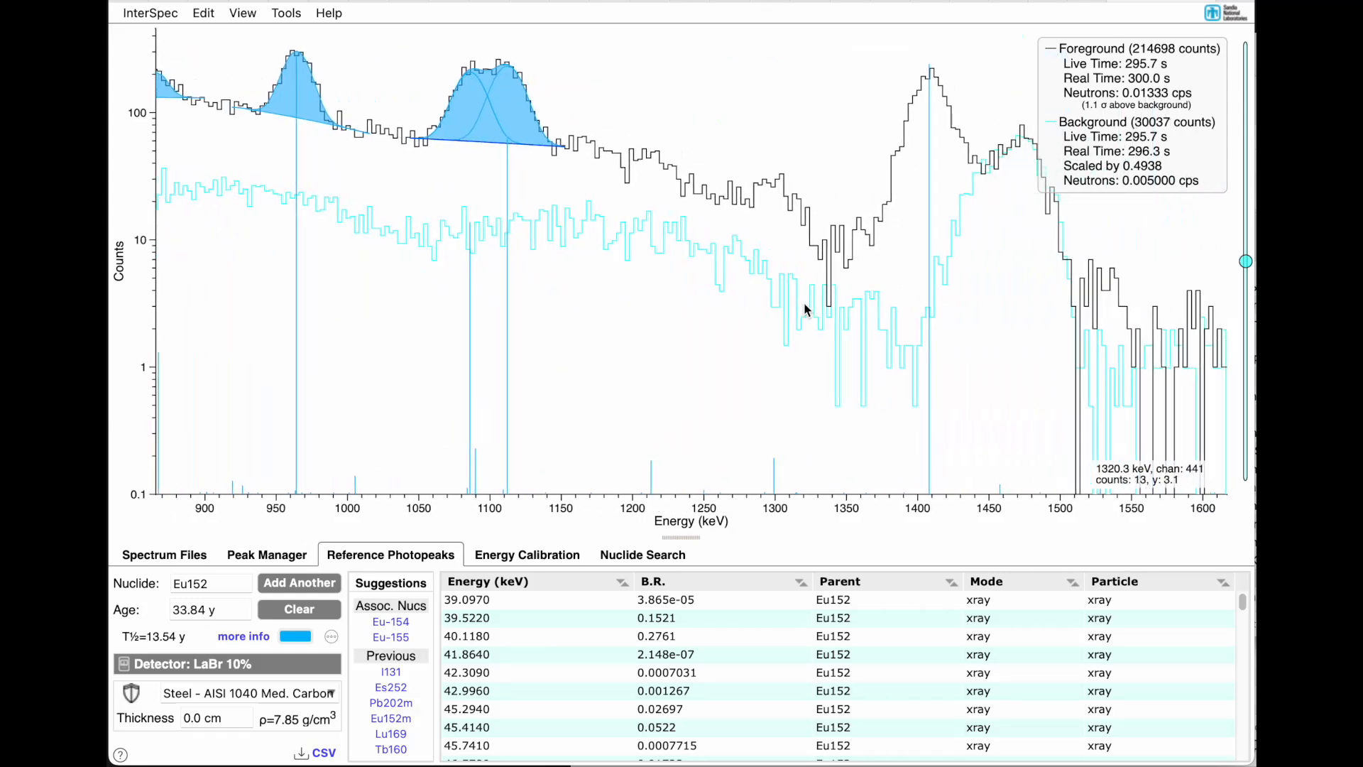
{"action": "scroll", "coordinate": [803, 302], "scroll_direction": "right", "scroll_amount": 2}
{"action": "double_click", "coordinate": [780, 158]}
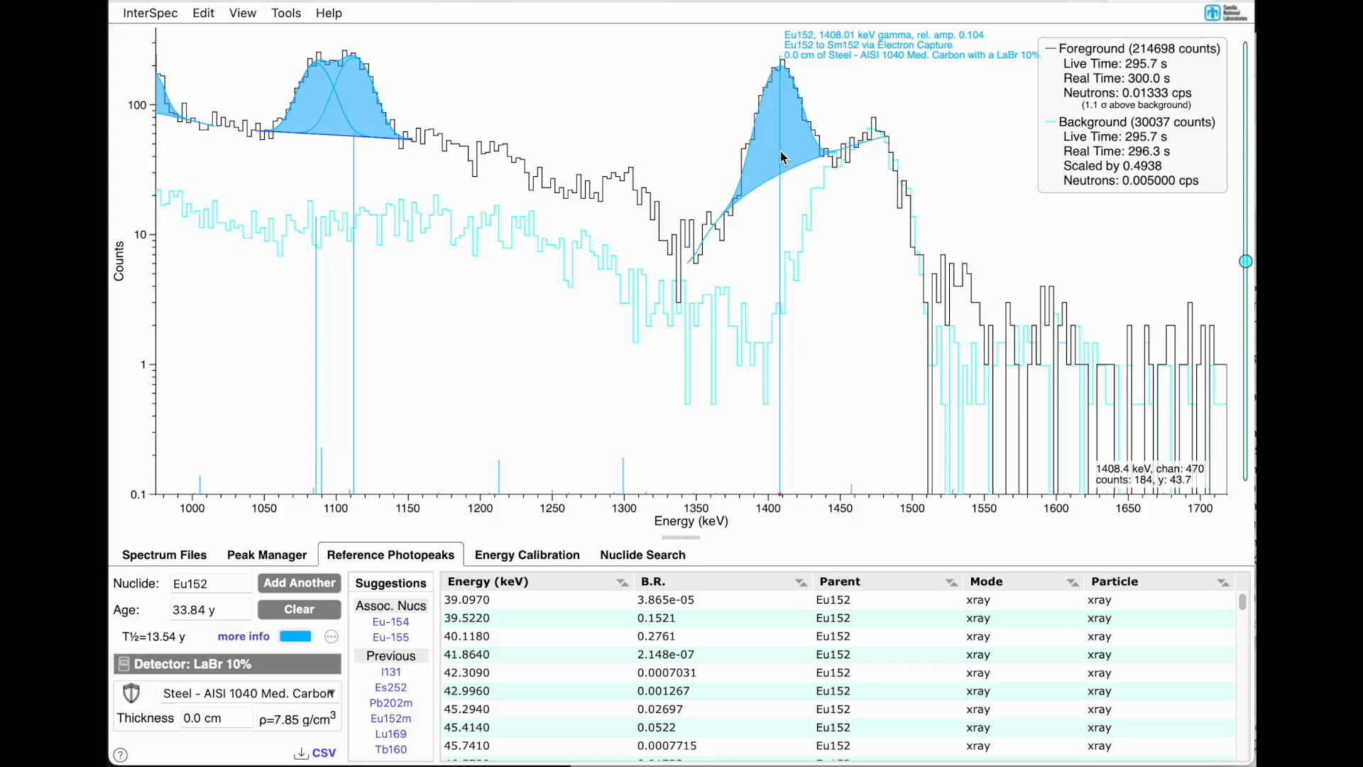
{"action": "mouse_move", "coordinate": [760, 113]}
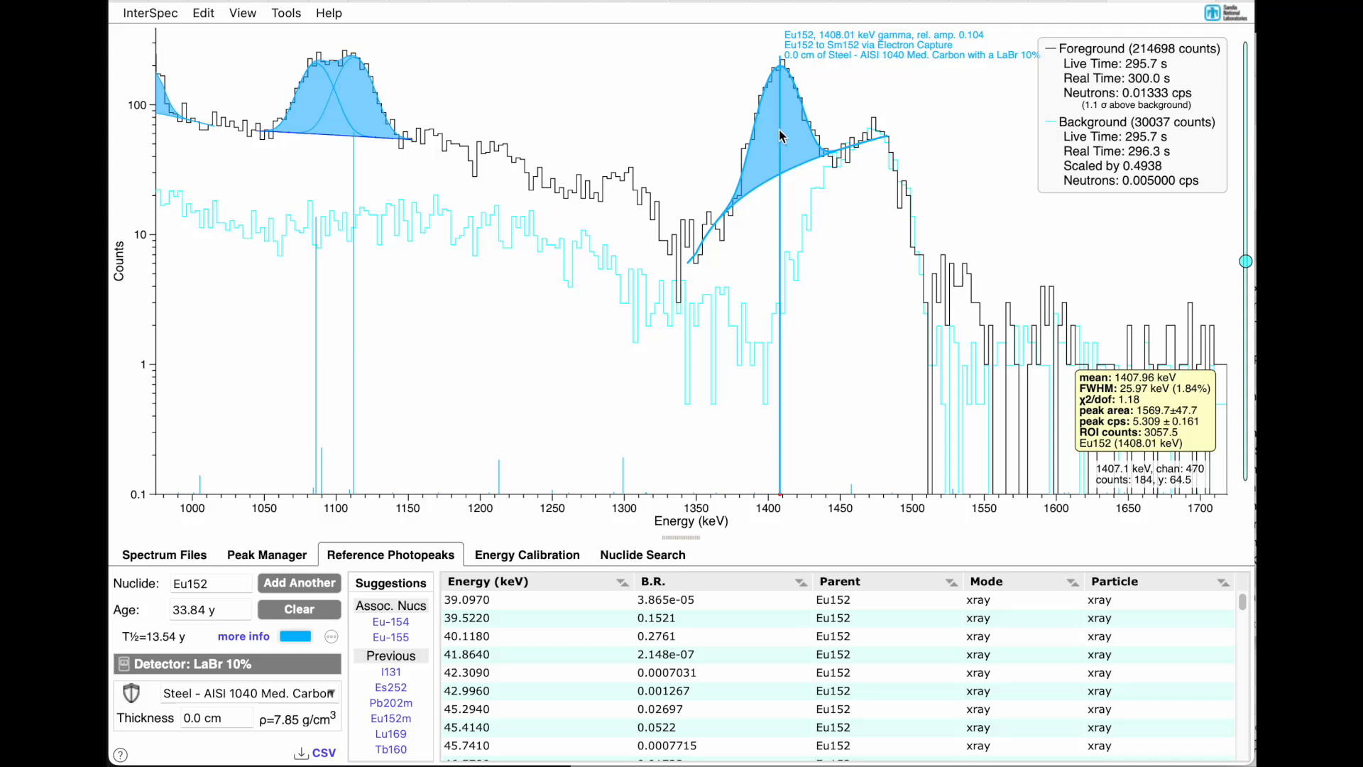
- Review the fitted peaks in the peak list and locate the 1408 keV peak's entry
{"action": "left_click", "coordinate": [266, 554]}
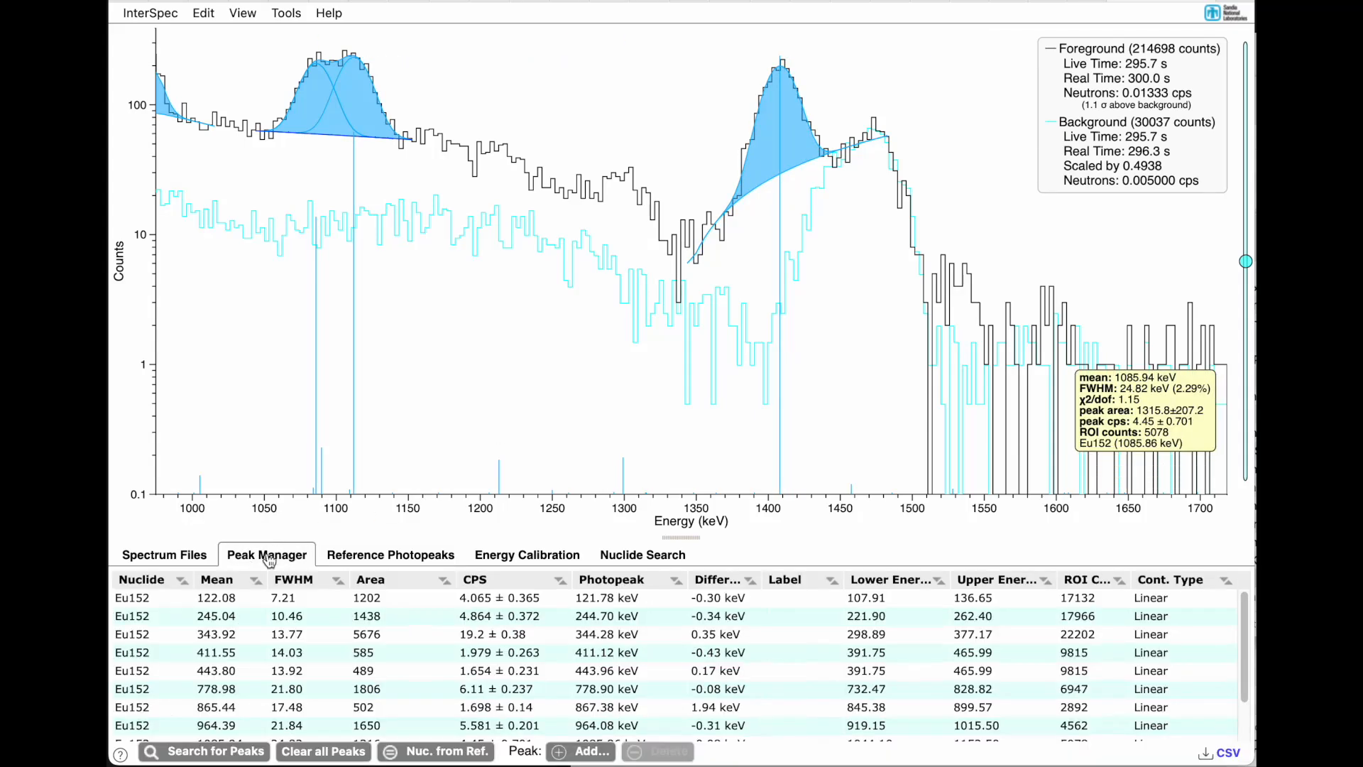
{"action": "scroll", "coordinate": [220, 642], "scroll_direction": "down", "scroll_amount": 2}
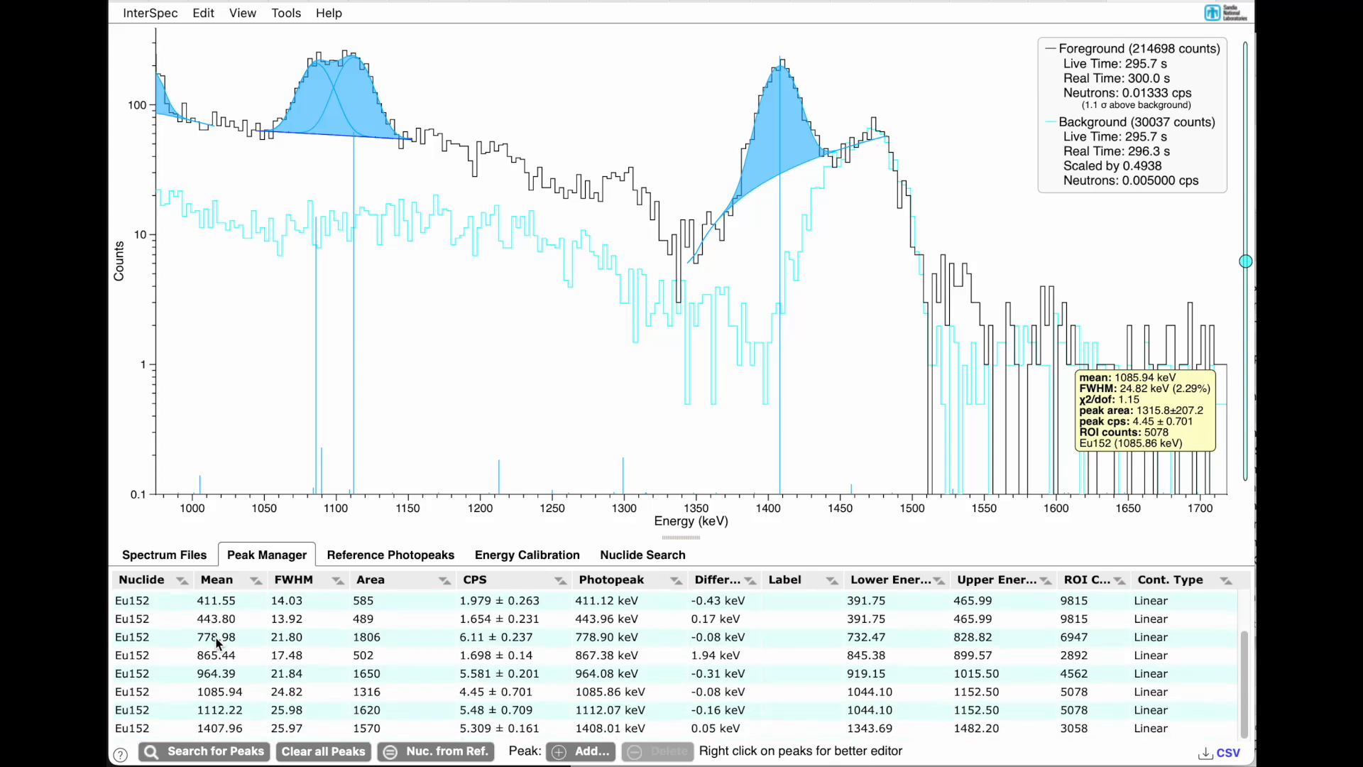
{"action": "left_click", "coordinate": [790, 133]}
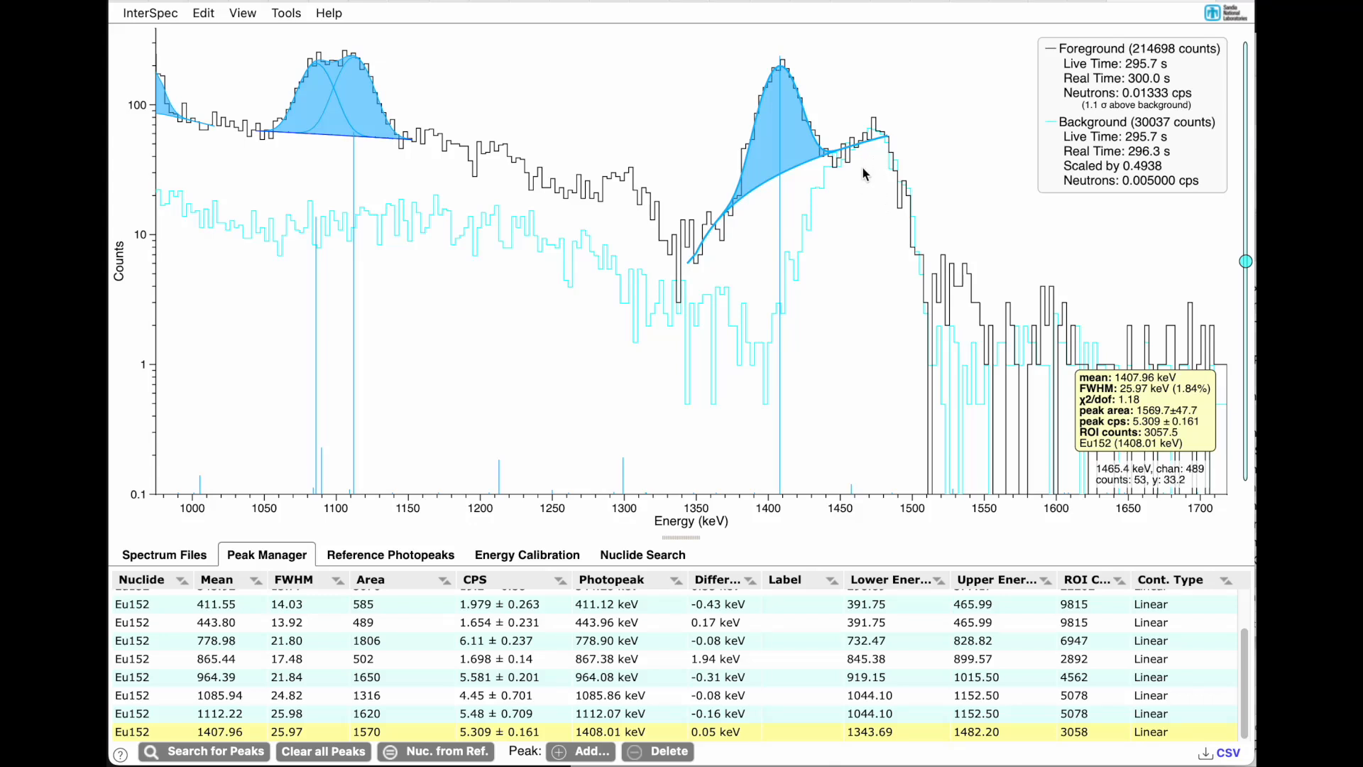
- Clear the Eu152 reference lines and fit the peak near 1470 keV without a nuclide assignment
{"action": "left_click", "coordinate": [421, 561]}
{"action": "left_click", "coordinate": [313, 609]}
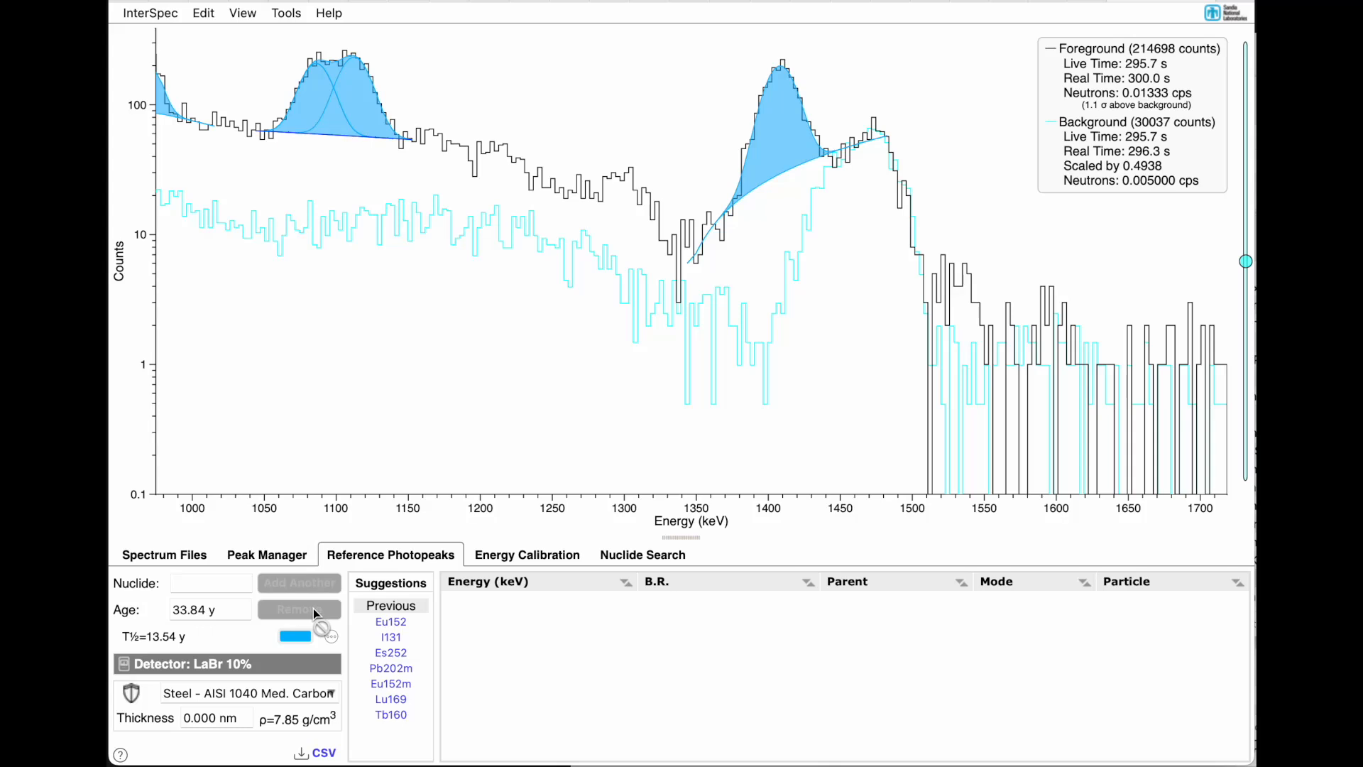
{"action": "double_click", "coordinate": [875, 210]}
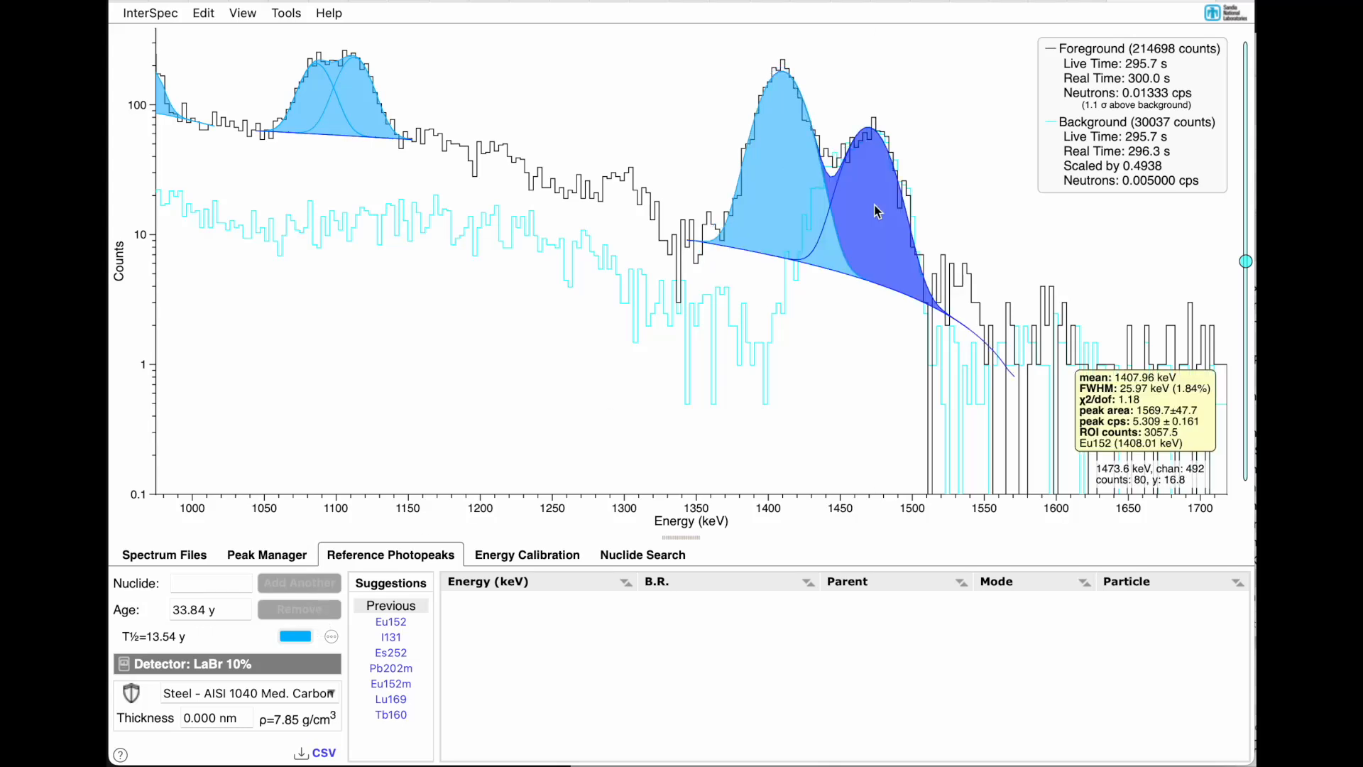
- Check the peak list for the unassigned peak and display the Eu152 reference lines again
{"action": "left_click", "coordinate": [267, 554]}
{"action": "scroll", "coordinate": [213, 682], "scroll_direction": "down", "scroll_amount": 1}
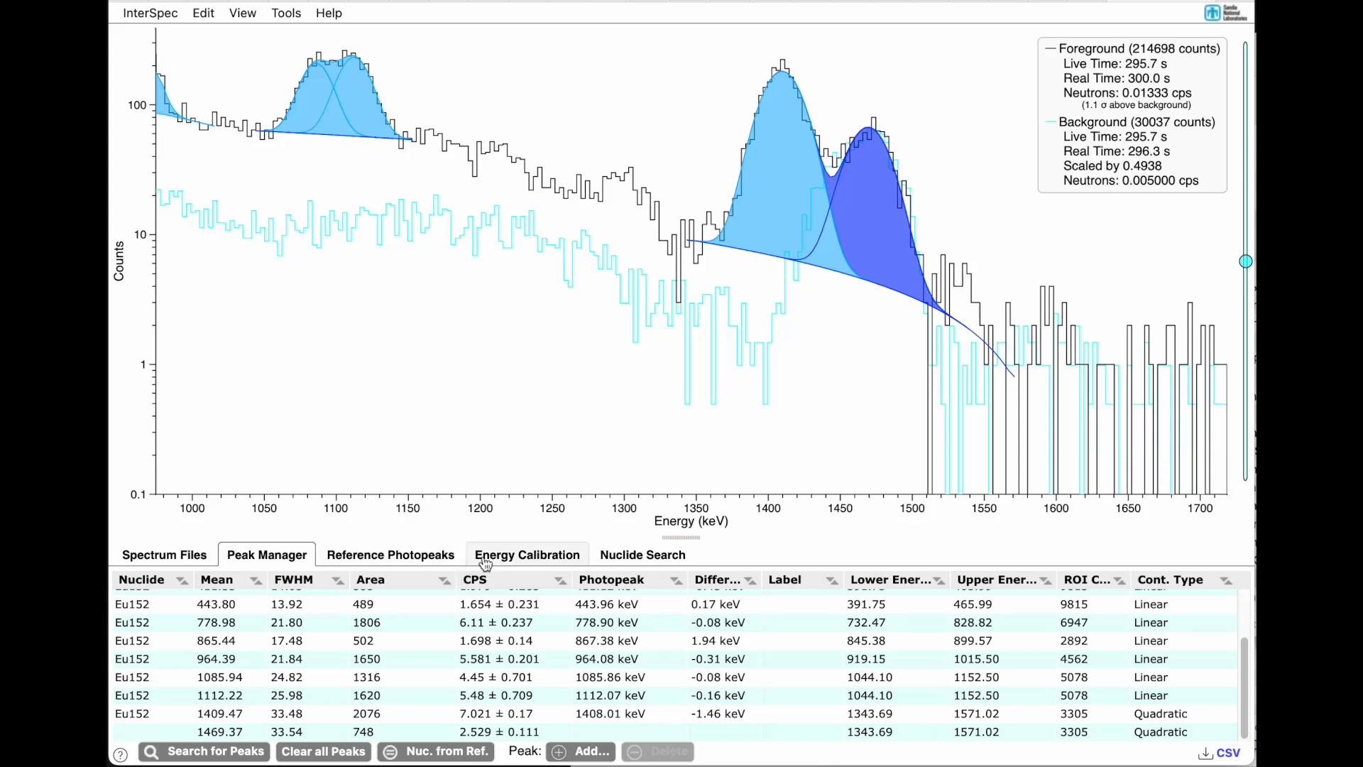
{"action": "left_click", "coordinate": [387, 557]}
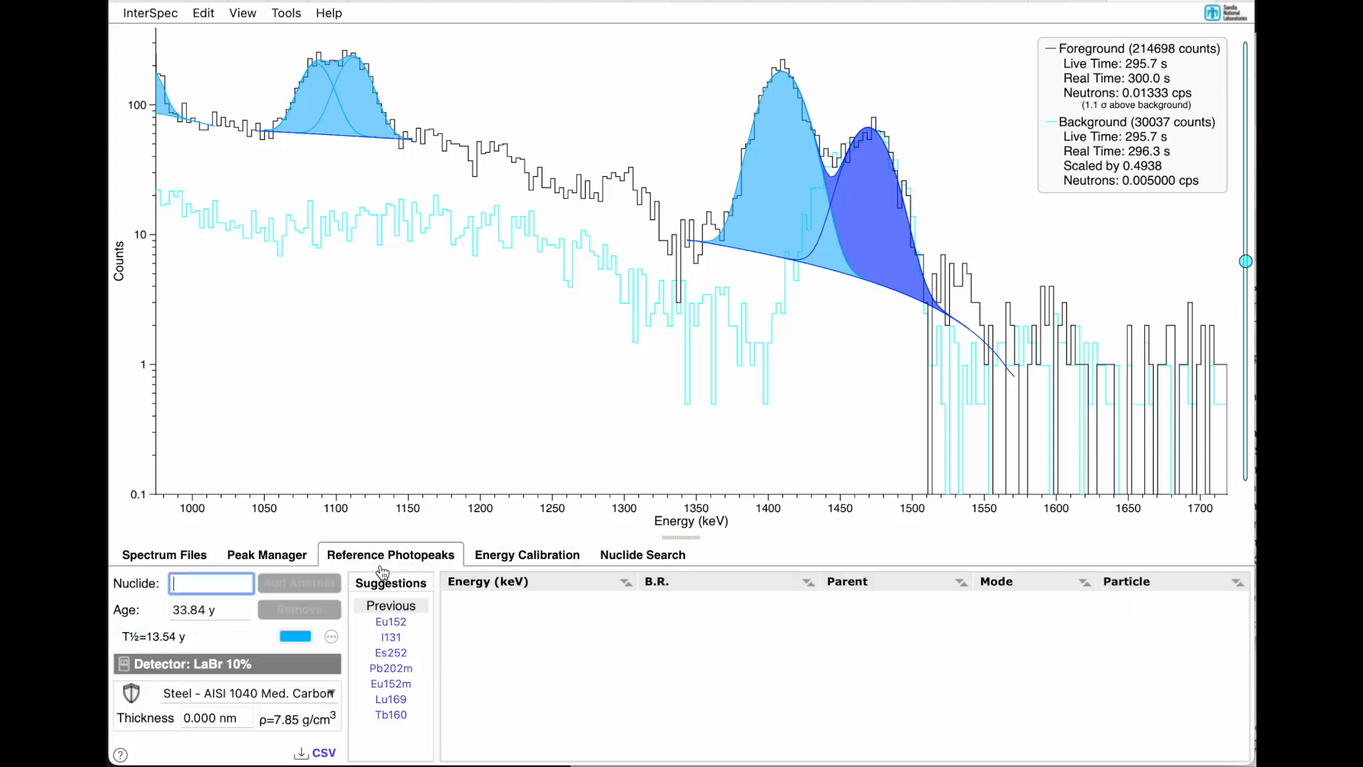
{"action": "left_click", "coordinate": [391, 622]}
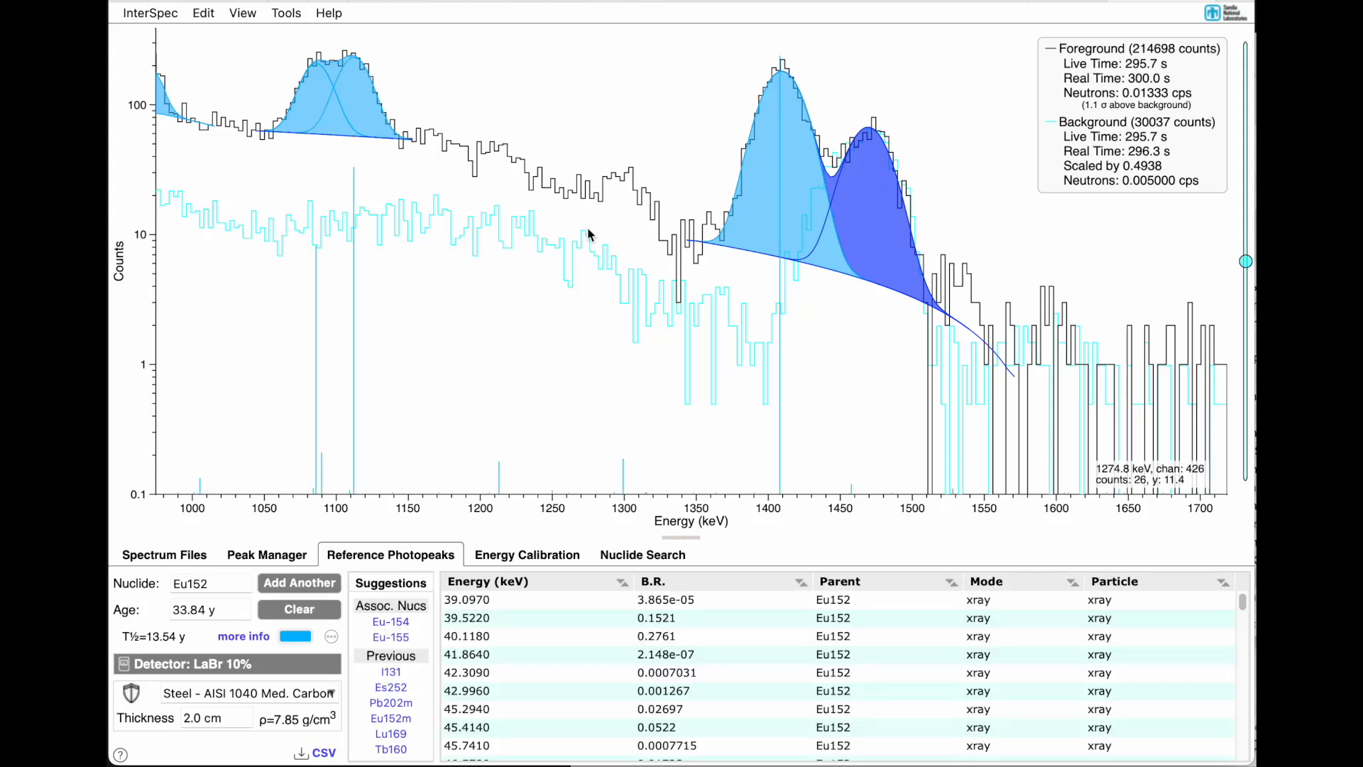
- Fit a single peak in a region around the Eu152 1299 keV line
{"action": "double_click", "coordinate": [650, 250]}
{"action": "left_click_drag", "start_coordinate": [649, 247], "coordinate": [666, 250]}
{"action": "left_click", "coordinate": [677, 294]}
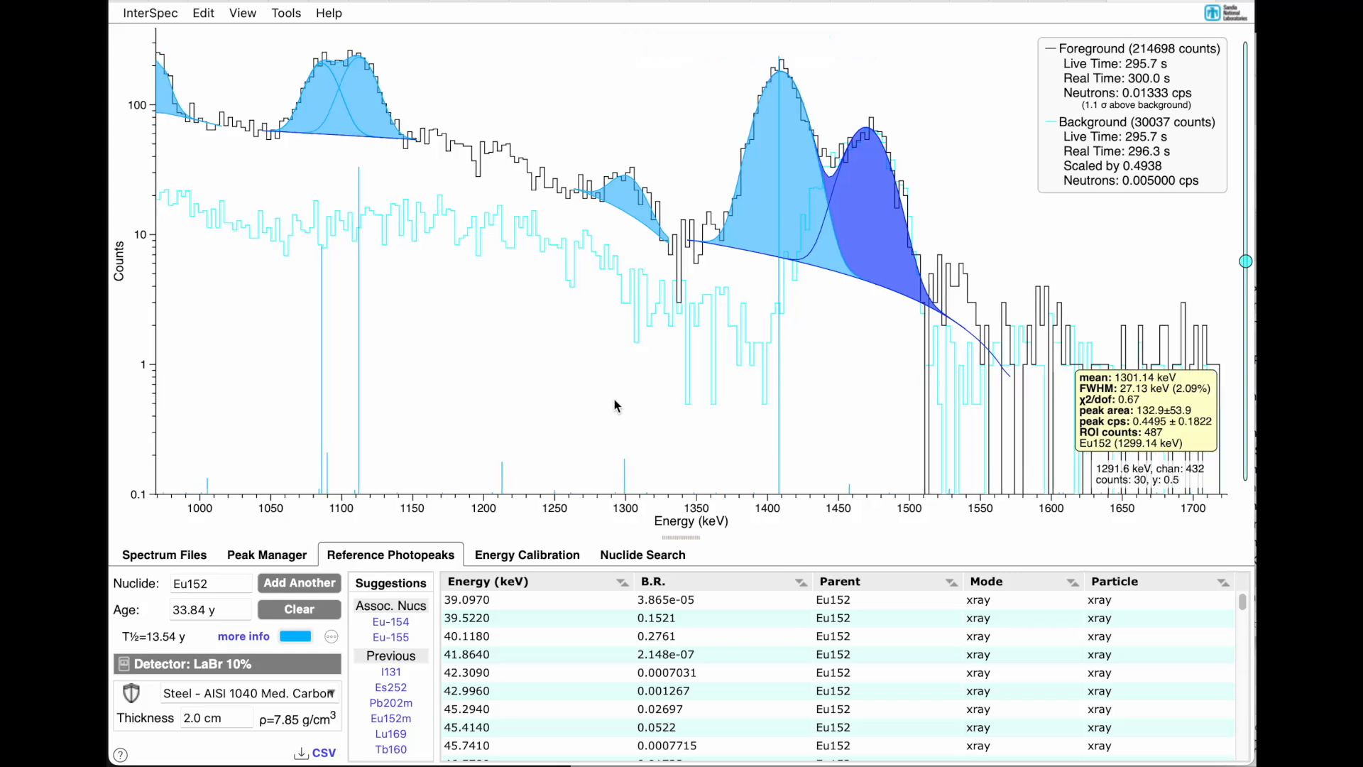
{"action": "scroll", "coordinate": [615, 399], "scroll_direction": "down", "scroll_amount": 5}
{"action": "scroll", "coordinate": [615, 399], "scroll_direction": "down", "scroll_amount": 3}
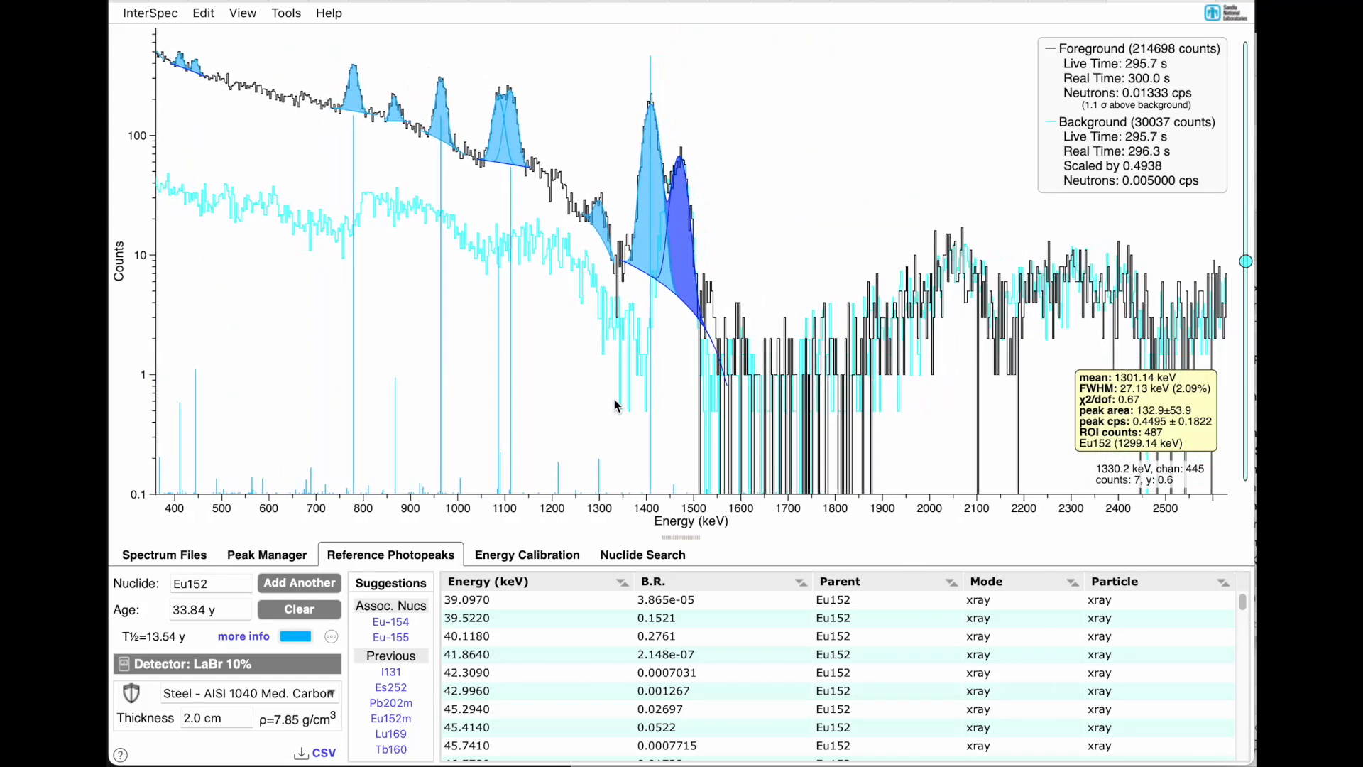
- Compare the Eu154 and Eu155 reference lines against the full spectrum, and clear the reference photopeaks
{"action": "scroll", "coordinate": [545, 417], "scroll_direction": "down", "scroll_amount": 3}
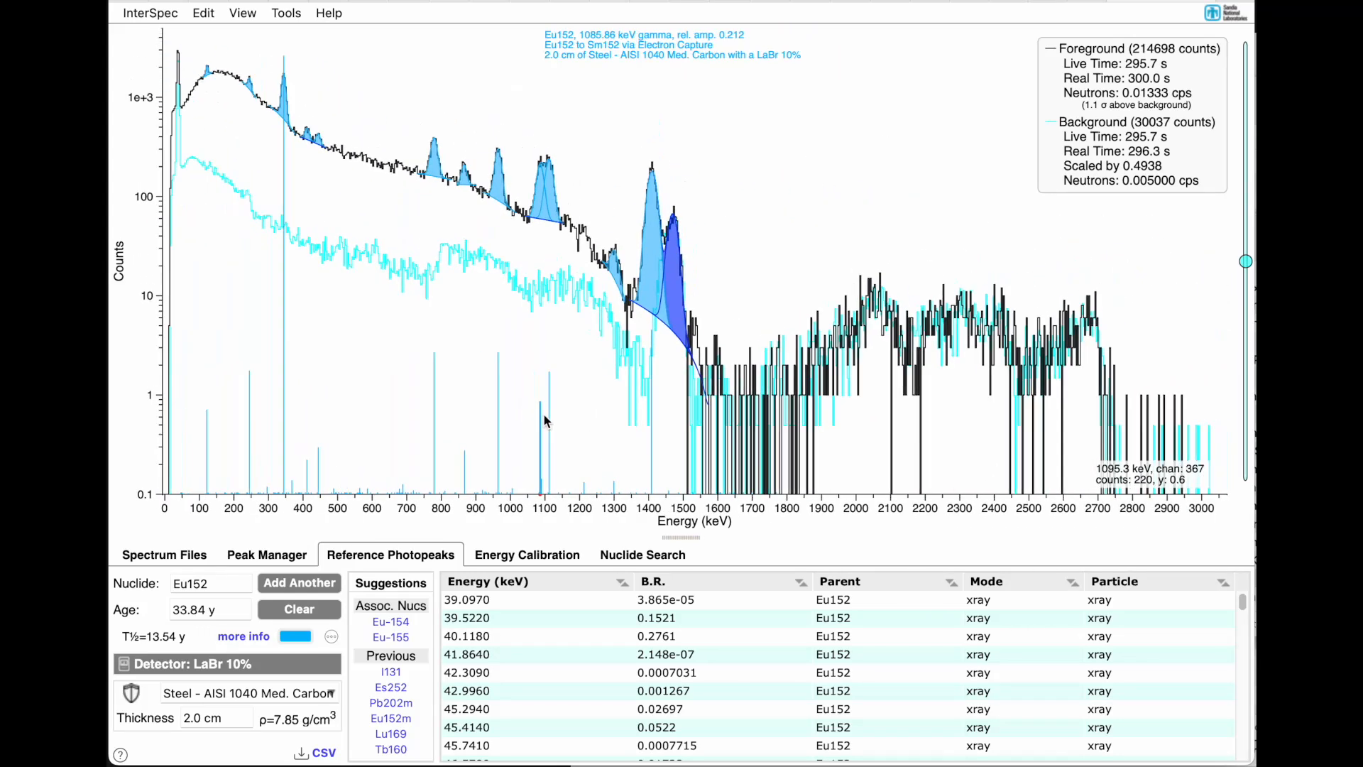
{"action": "left_click", "coordinate": [389, 622]}
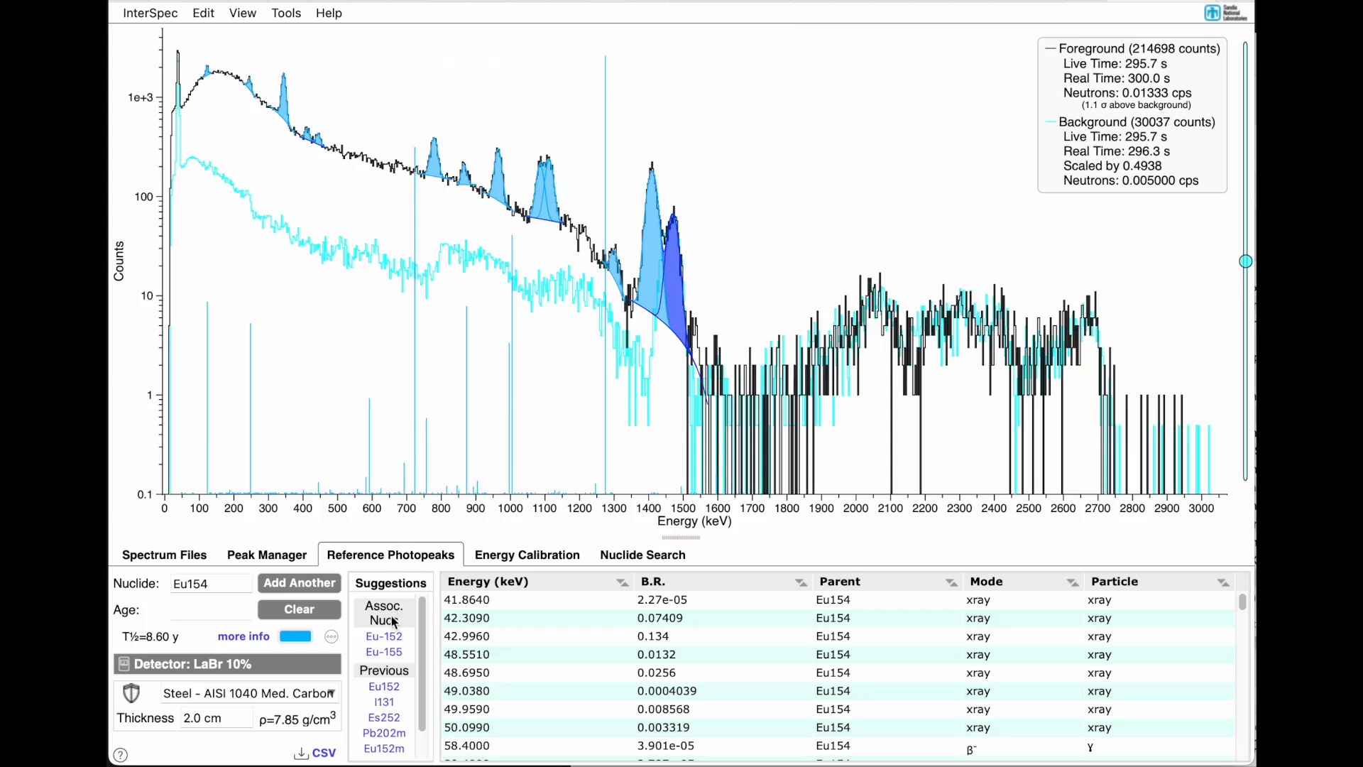
{"action": "left_click", "coordinate": [379, 653]}
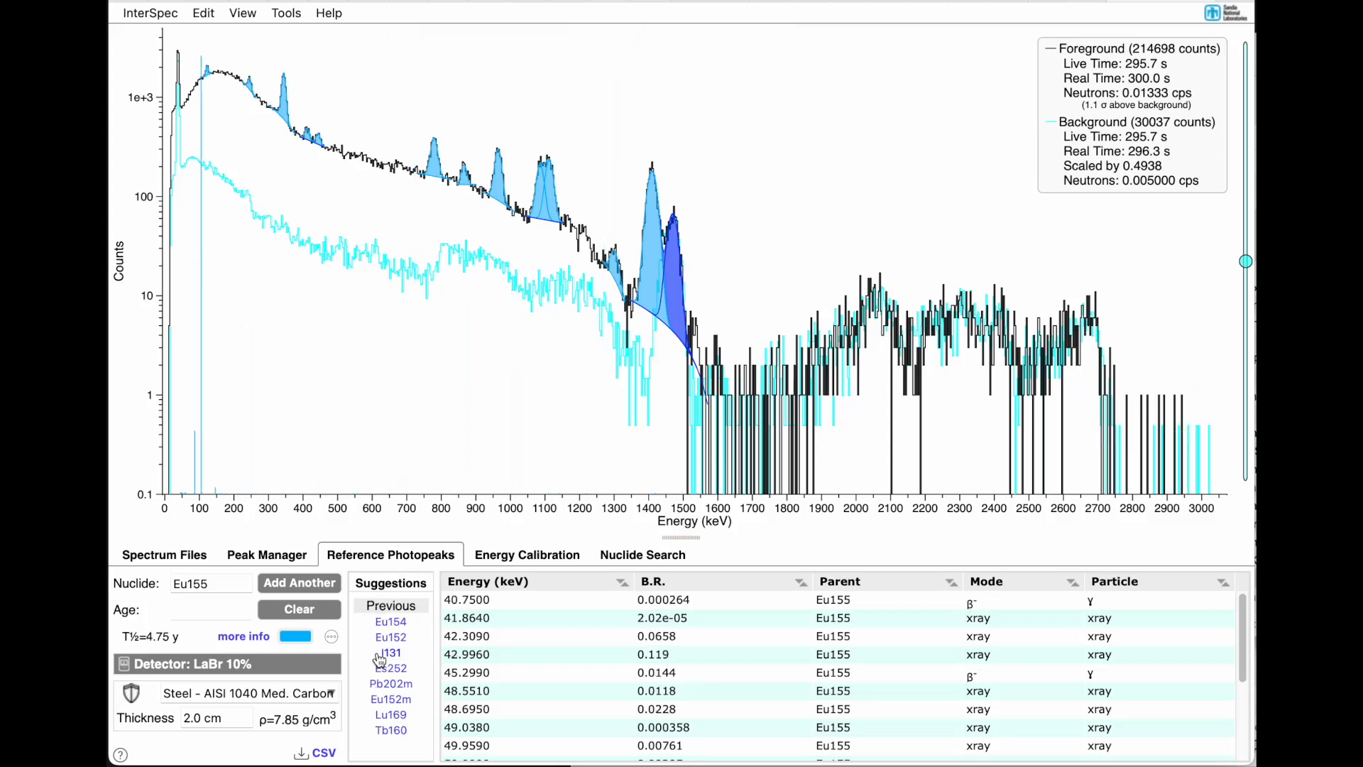
{"action": "left_click_drag", "start_coordinate": [182, 373], "coordinate": [347, 378]}
{"action": "left_click_drag", "start_coordinate": [525, 379], "coordinate": [385, 410]}
{"action": "left_click", "coordinate": [307, 613]}
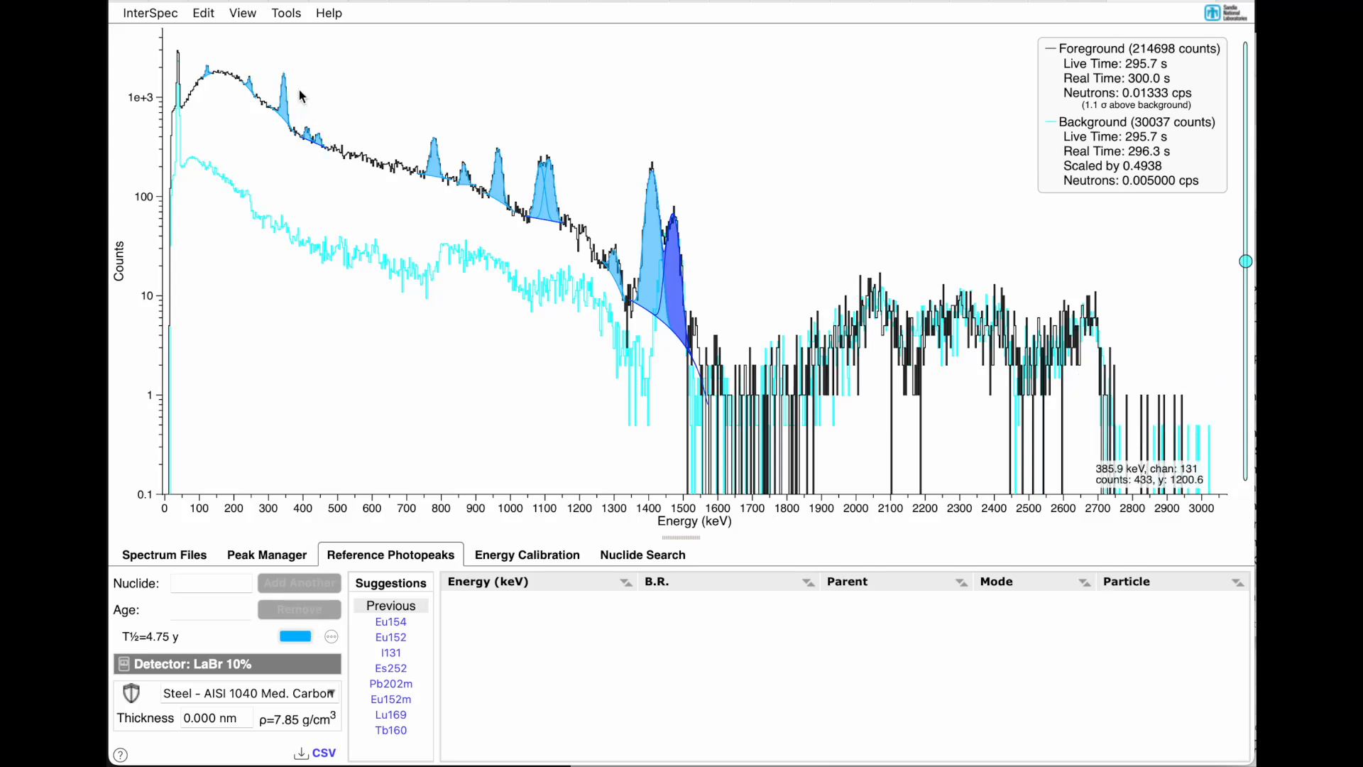
- Open the Activity/Shielding Fit tool and review which Eu152 peaks are used in the fit
{"action": "left_click", "coordinate": [287, 14]}
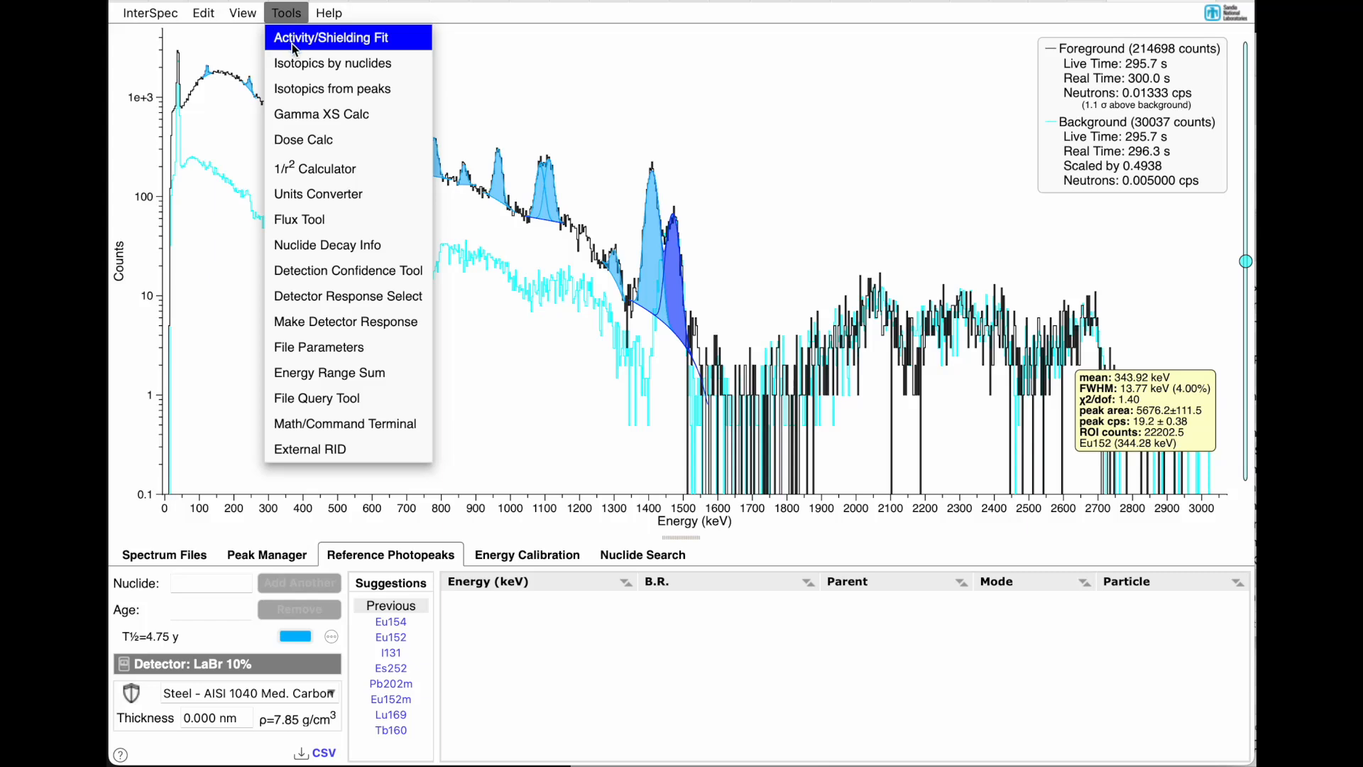
{"action": "left_click", "coordinate": [402, 39]}
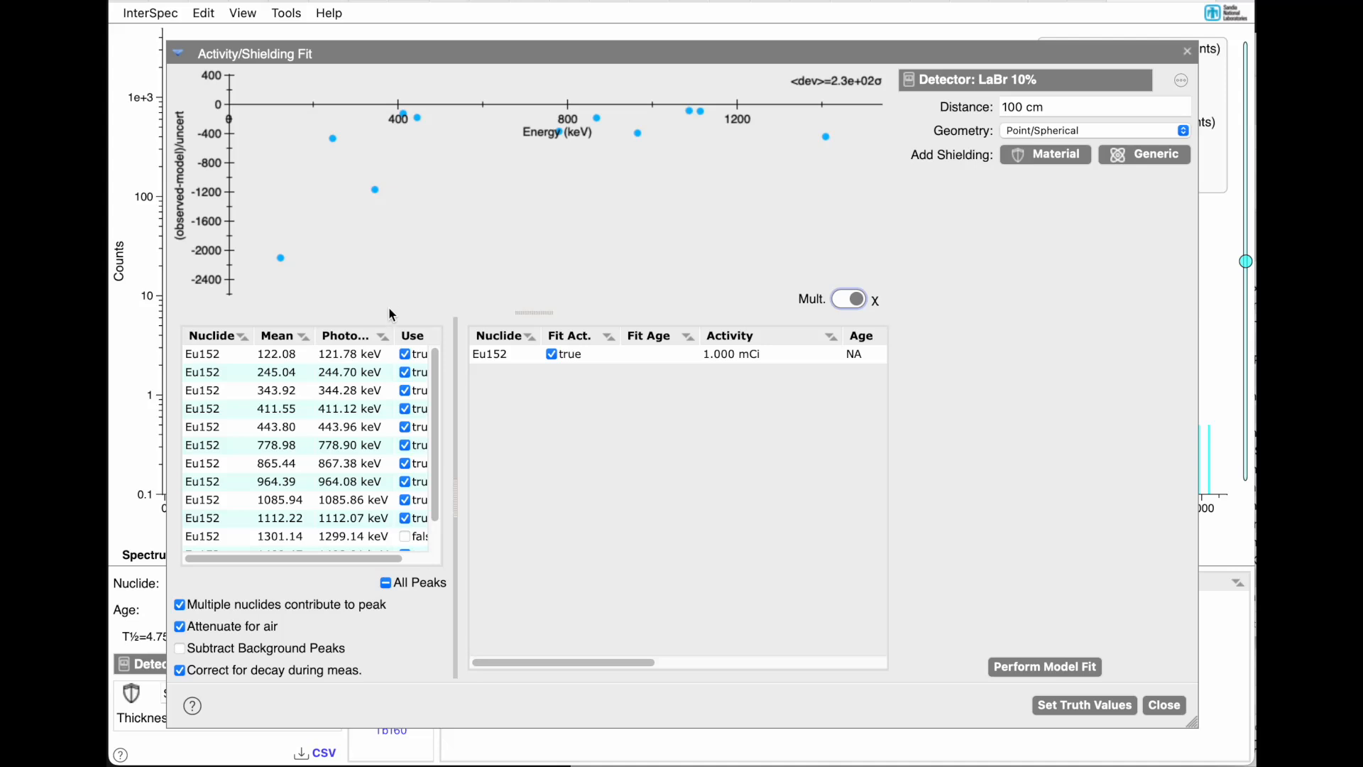
{"action": "scroll", "coordinate": [404, 381], "scroll_direction": "down", "scroll_amount": 1}
{"action": "scroll", "coordinate": [404, 381], "scroll_direction": "up", "scroll_amount": 1}
{"action": "scroll", "coordinate": [409, 360], "scroll_direction": "down", "scroll_amount": 1}
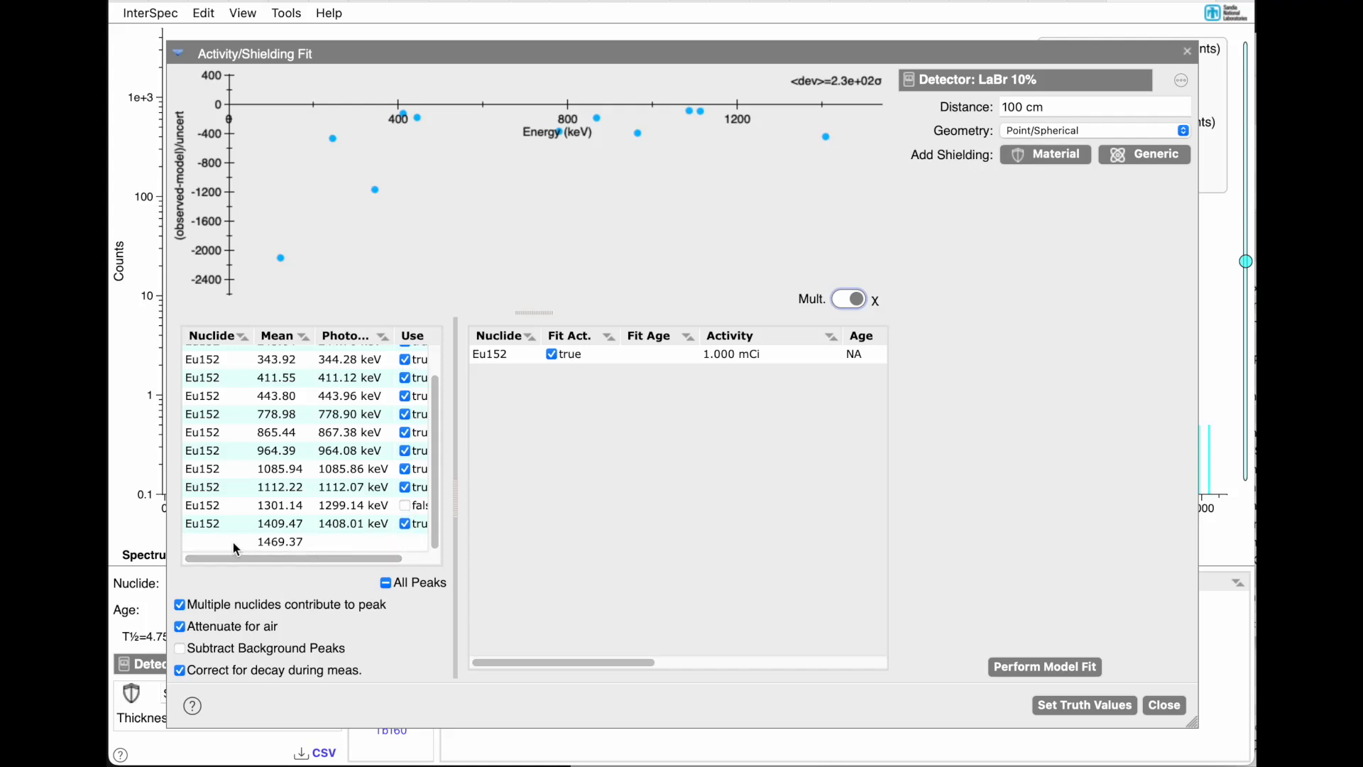
{"action": "scroll", "coordinate": [410, 402], "scroll_direction": "up", "scroll_amount": 1}
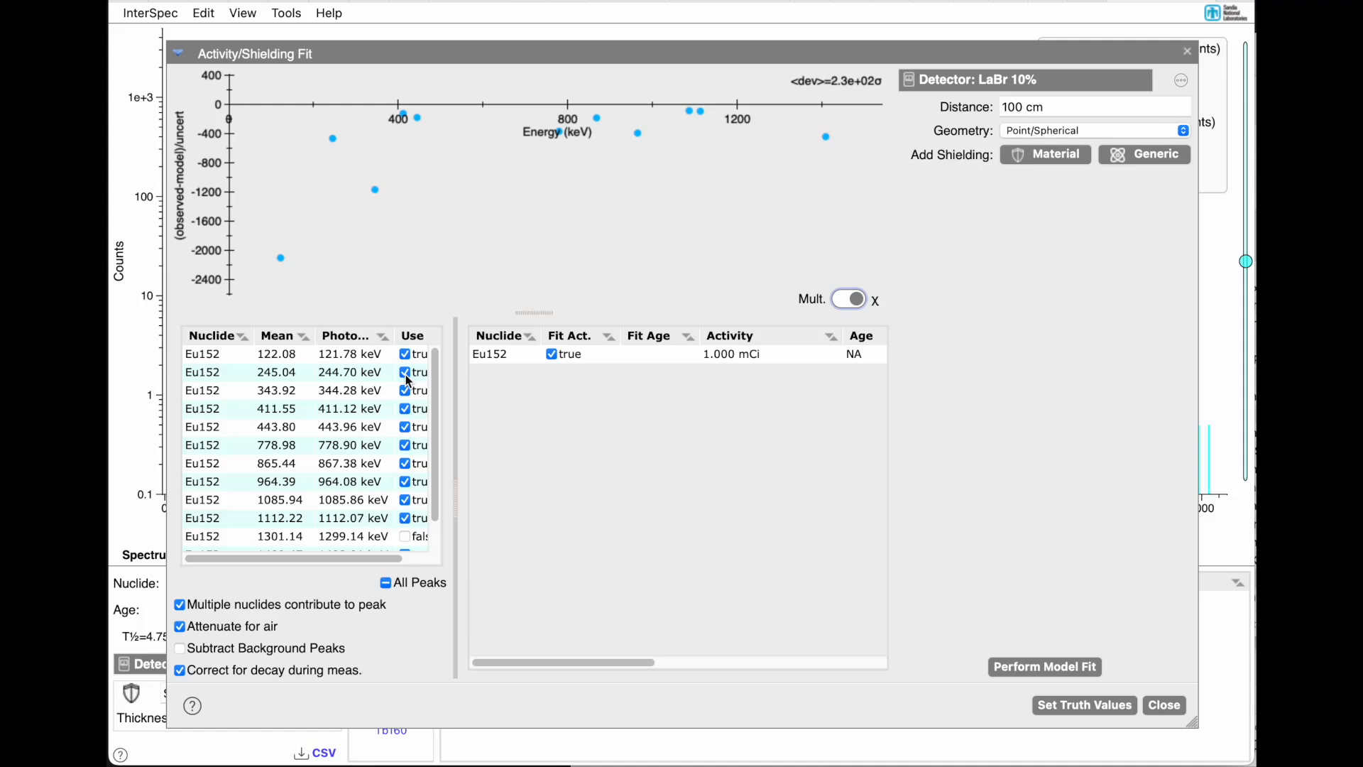
{"action": "left_click", "coordinate": [405, 373]}
{"action": "left_click", "coordinate": [404, 374]}
{"action": "left_click", "coordinate": [405, 392]}
{"action": "left_click", "coordinate": [405, 391]}
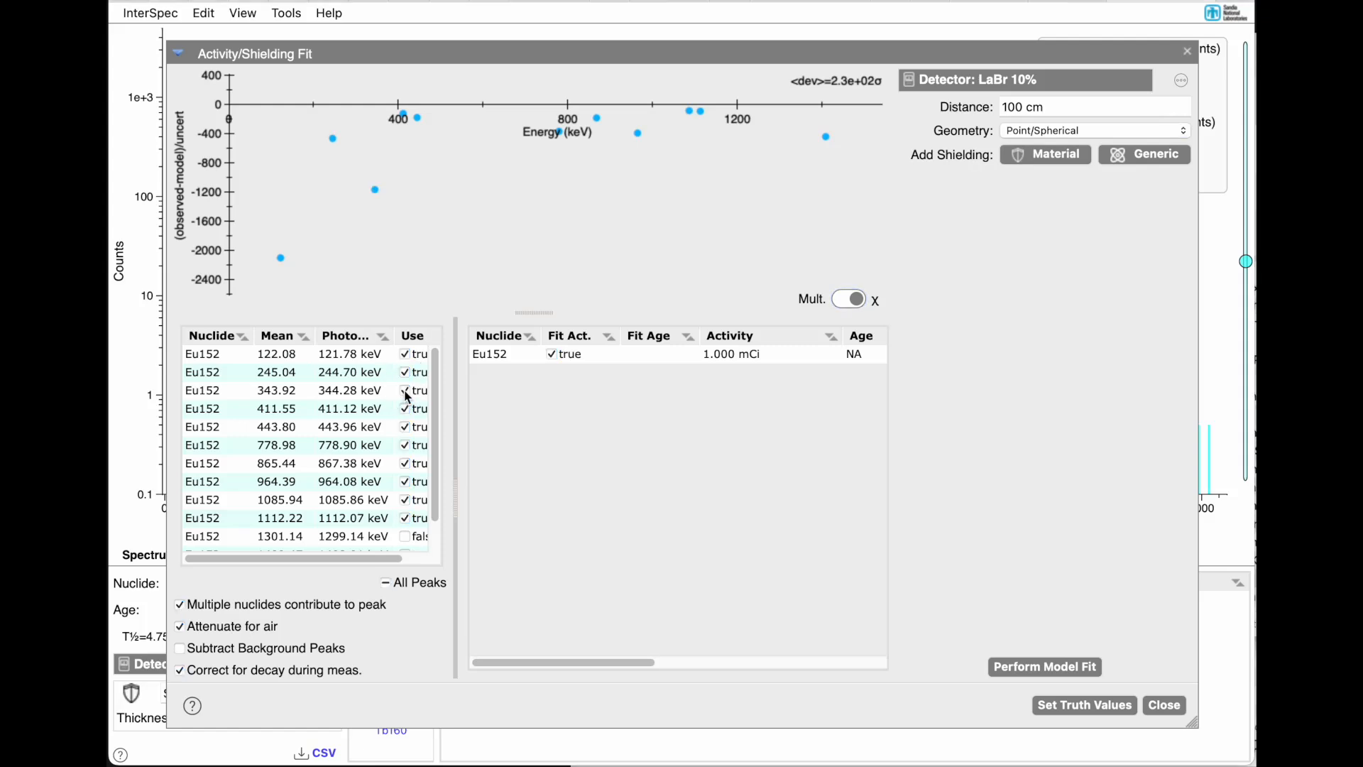
{"action": "left_click", "coordinate": [300, 600]}
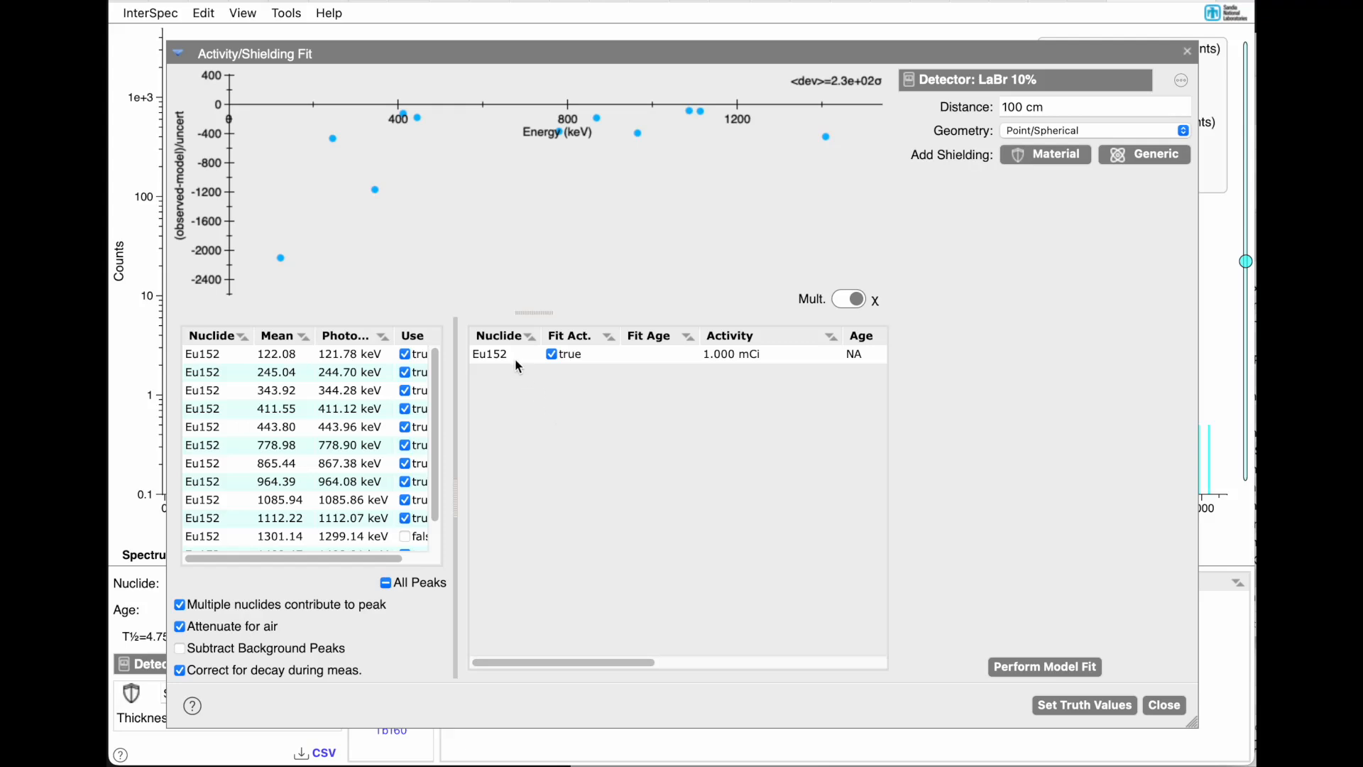
- Select the LaBr 10% detector response function from the generic GADRAS detectors for the activity fit
{"action": "mouse_move", "coordinate": [512, 362]}
{"action": "left_click", "coordinate": [970, 84]}
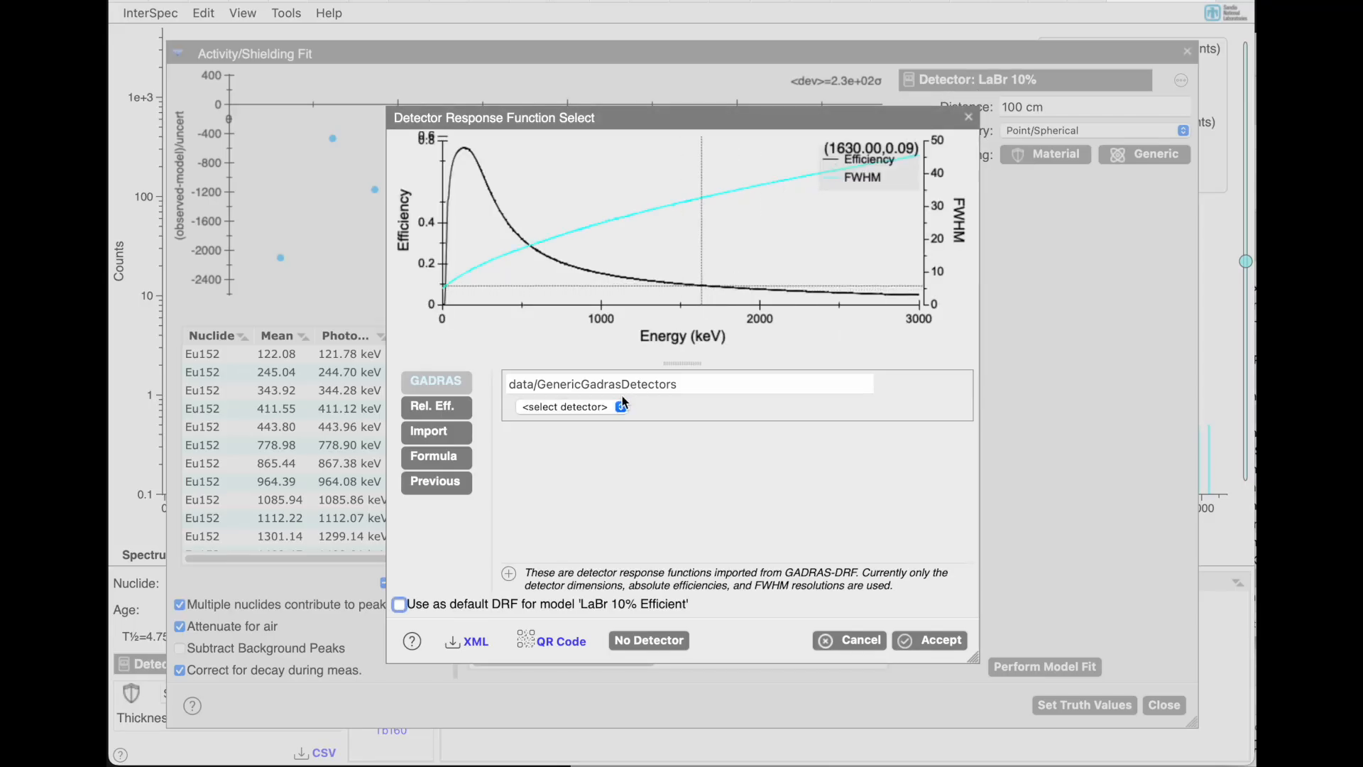
{"action": "left_click", "coordinate": [595, 408]}
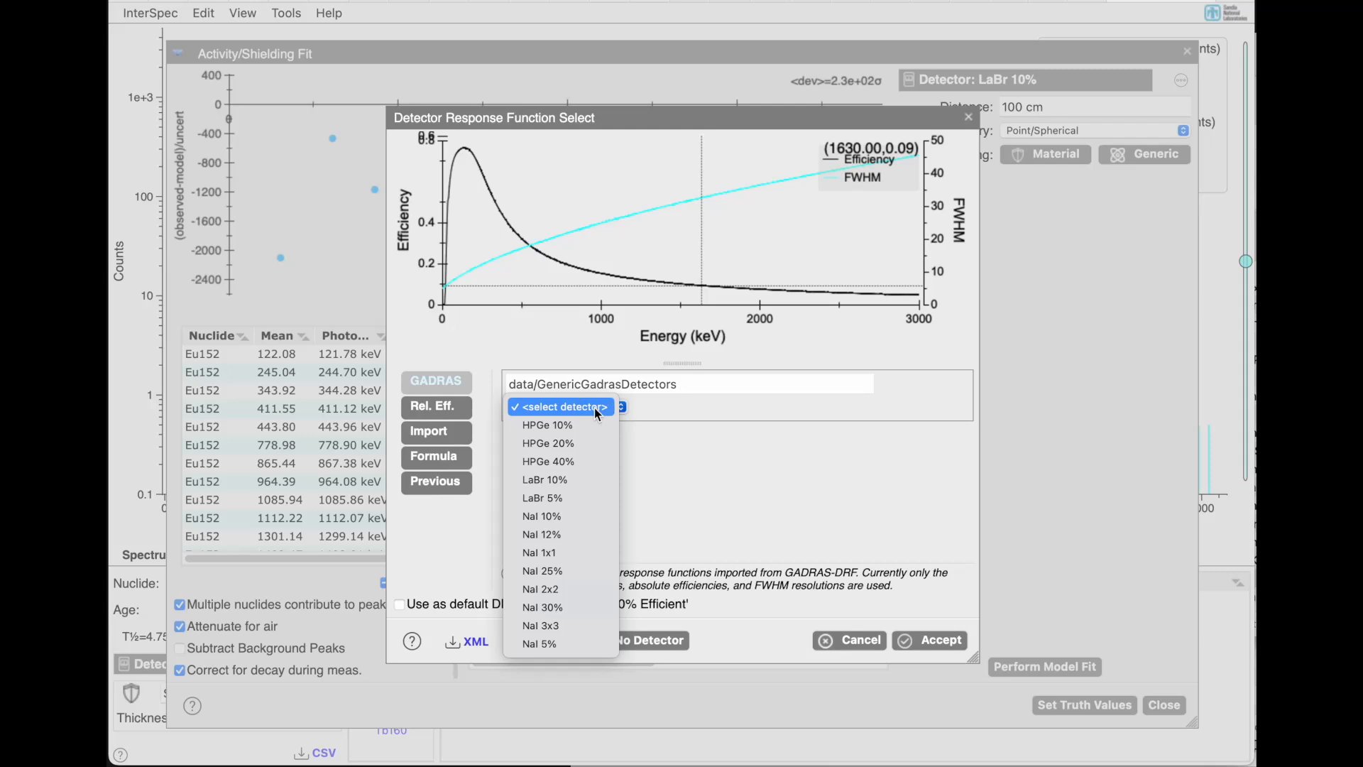
{"action": "left_click", "coordinate": [586, 485]}
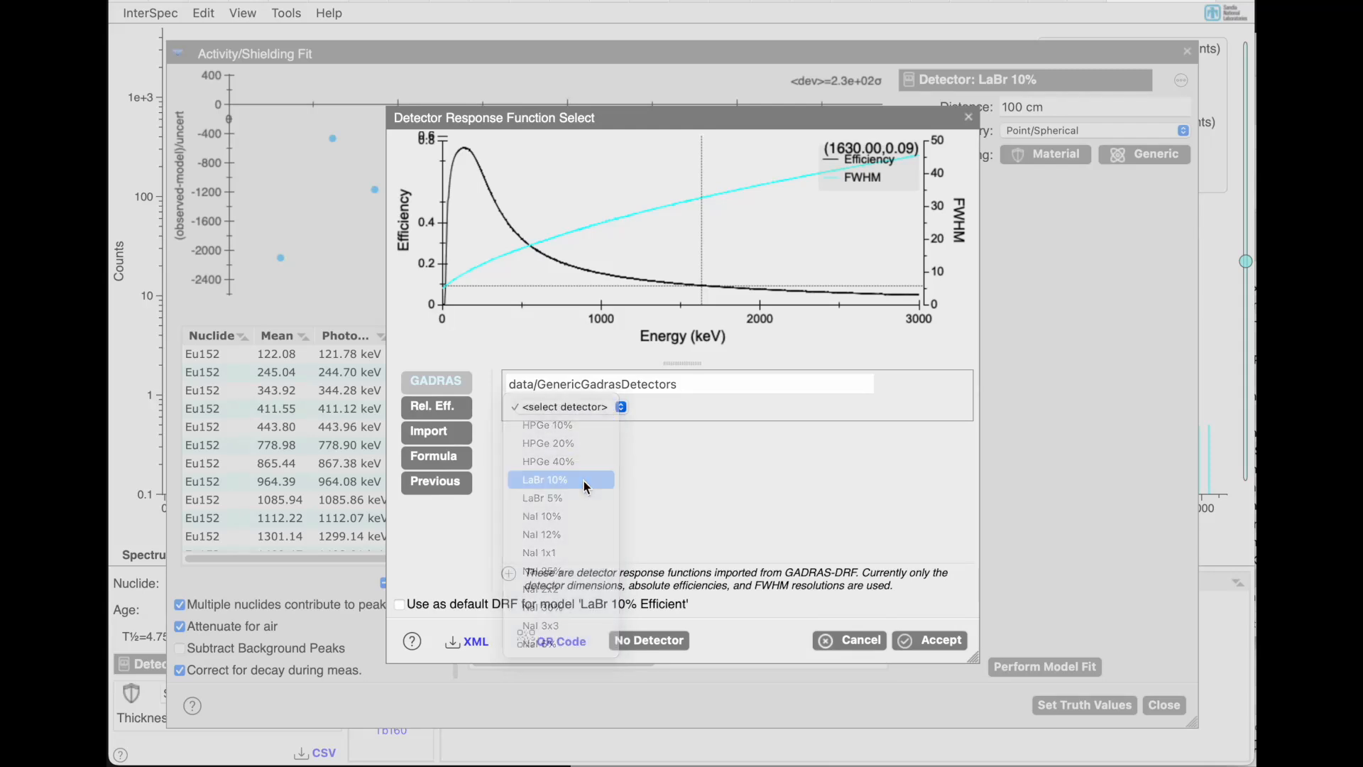
- Examine the other detector response sources: relative efficiency, file import, formula and previously used detectors
{"action": "left_click", "coordinate": [449, 411]}
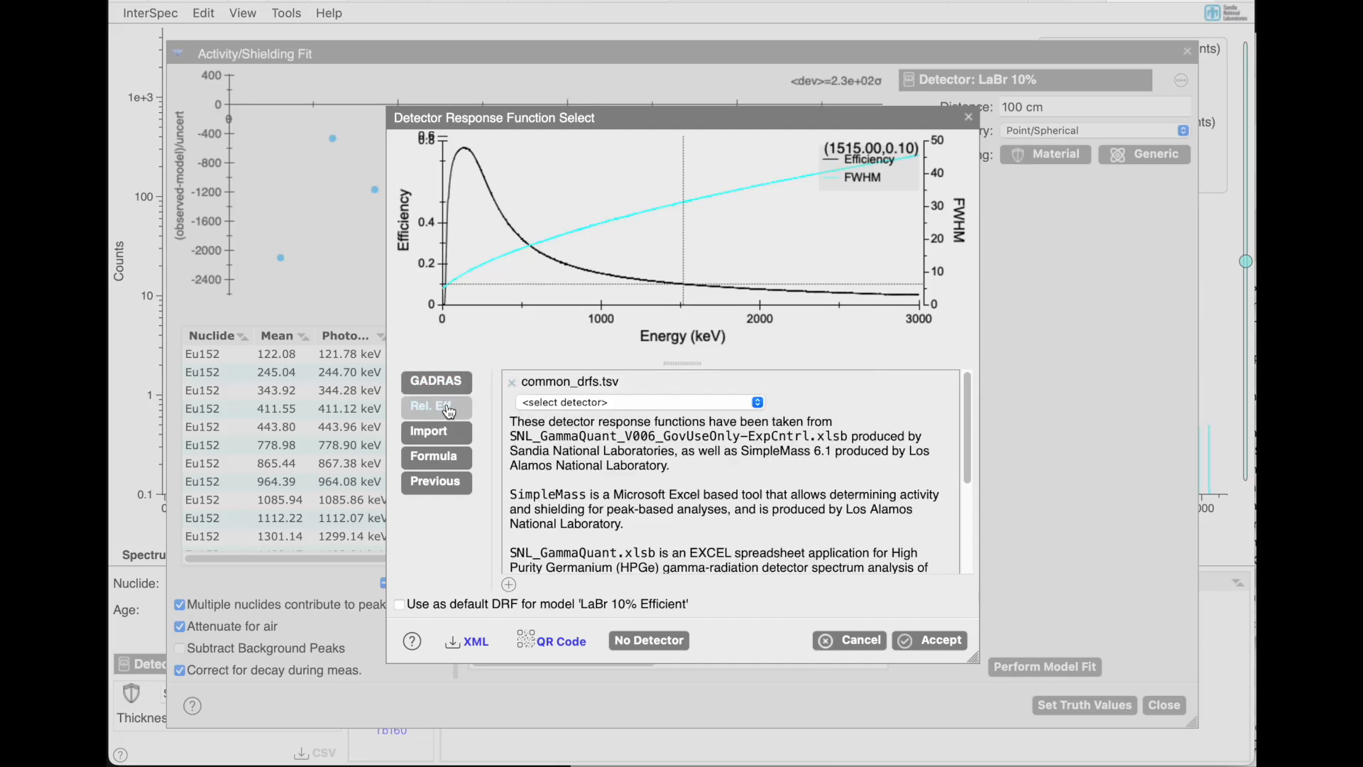
{"action": "left_click", "coordinate": [572, 402]}
{"action": "scroll", "coordinate": [572, 402], "scroll_direction": "down", "scroll_amount": 4}
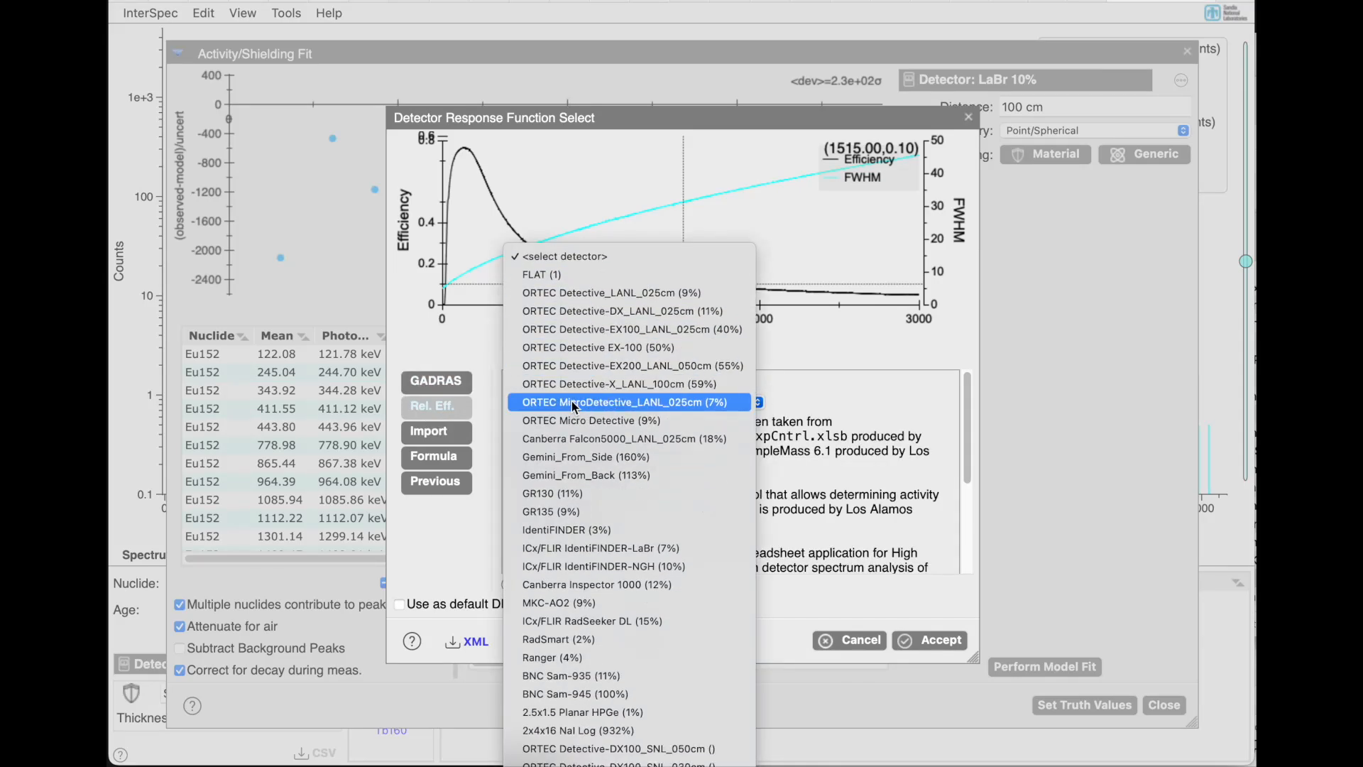
{"action": "scroll", "coordinate": [572, 402], "scroll_direction": "down", "scroll_amount": 12}
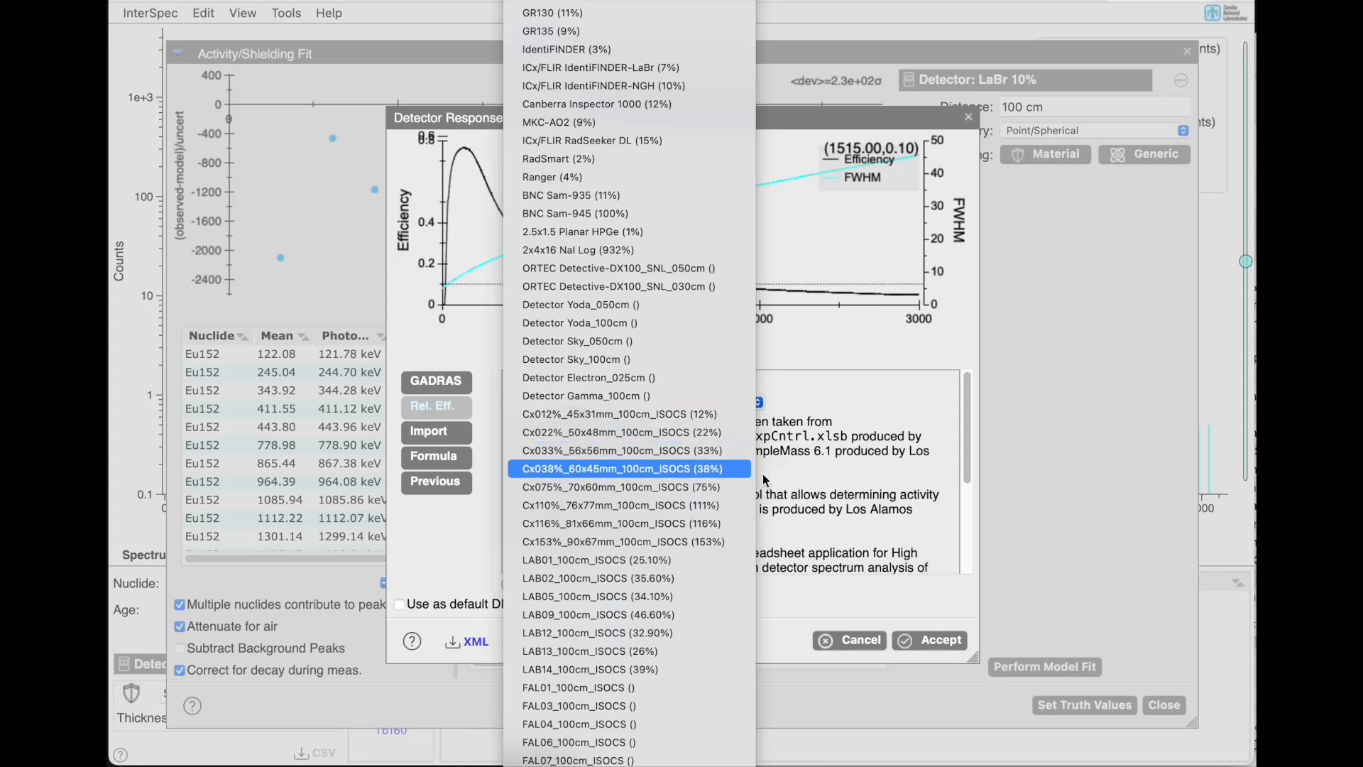
{"action": "left_click", "coordinate": [835, 512]}
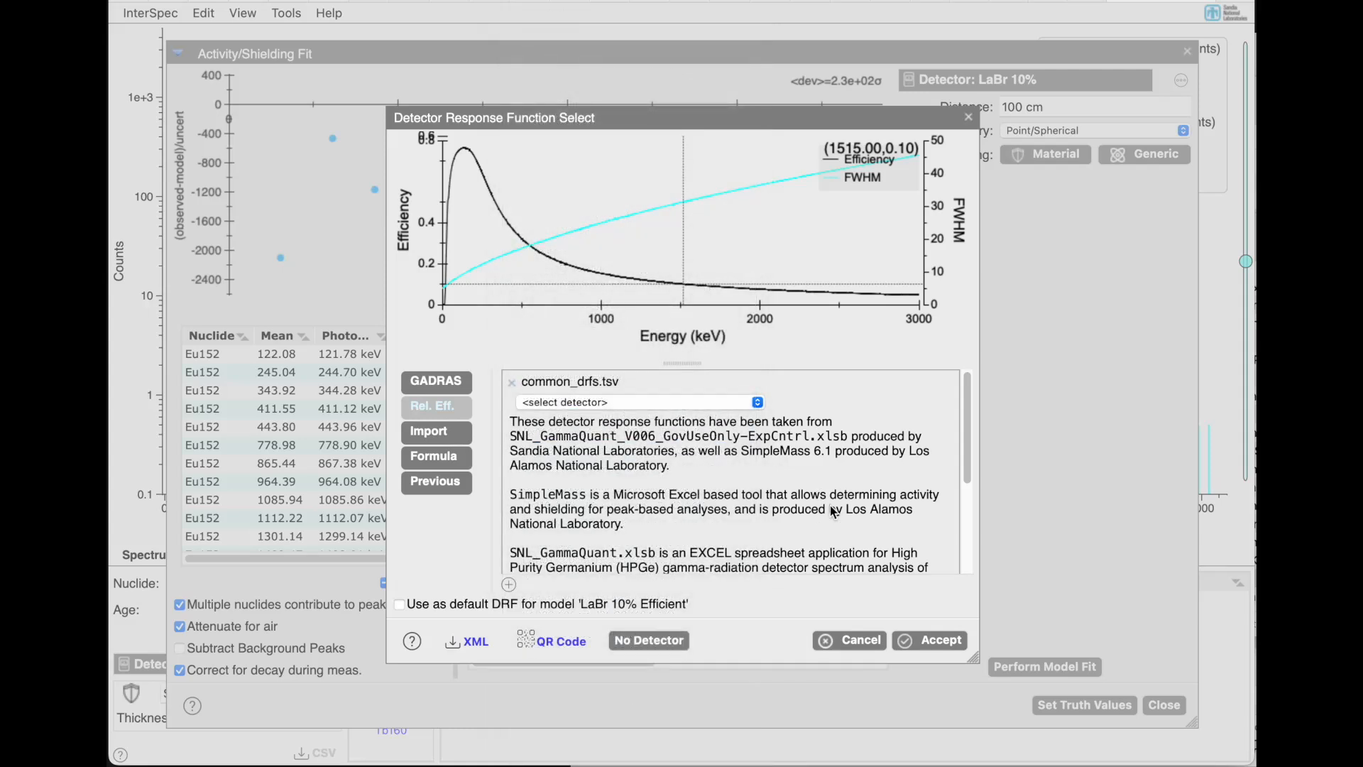
{"action": "left_click", "coordinate": [431, 433]}
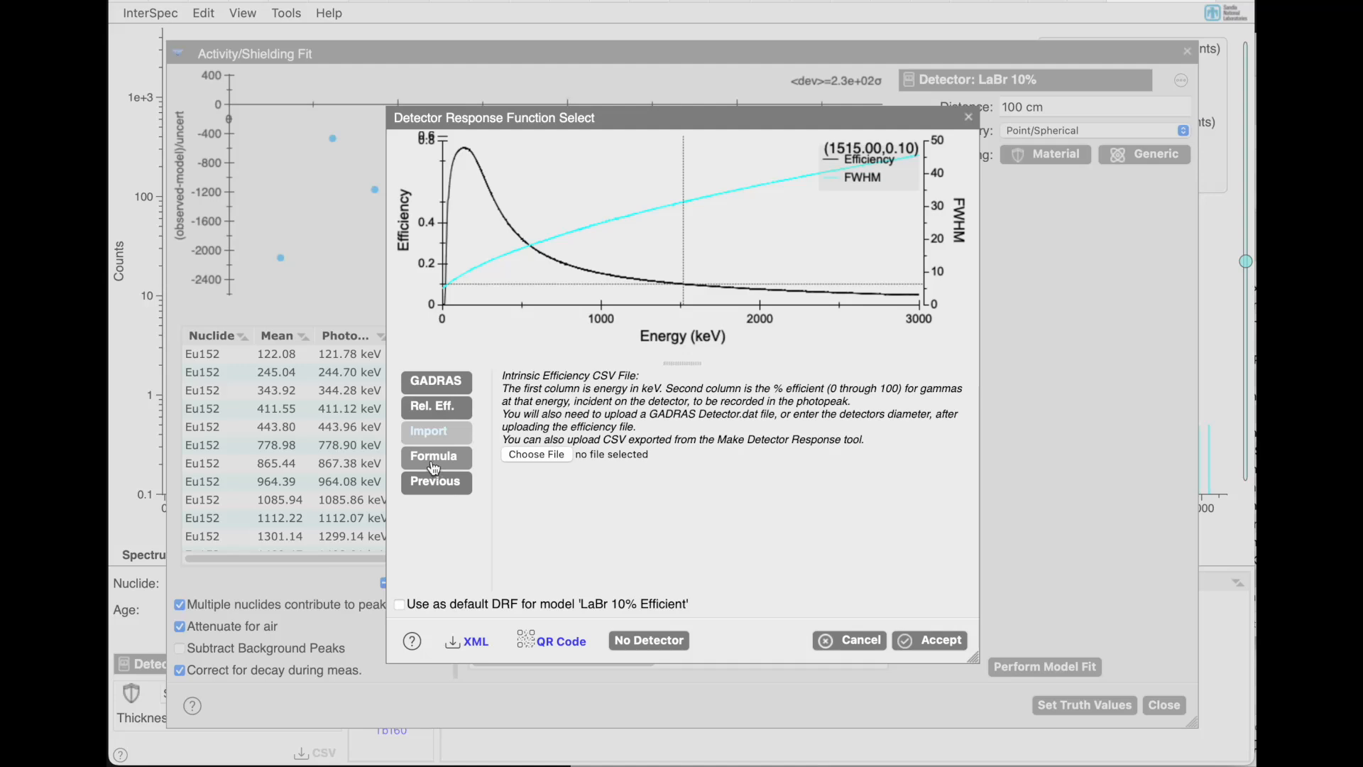
{"action": "left_click", "coordinate": [434, 457]}
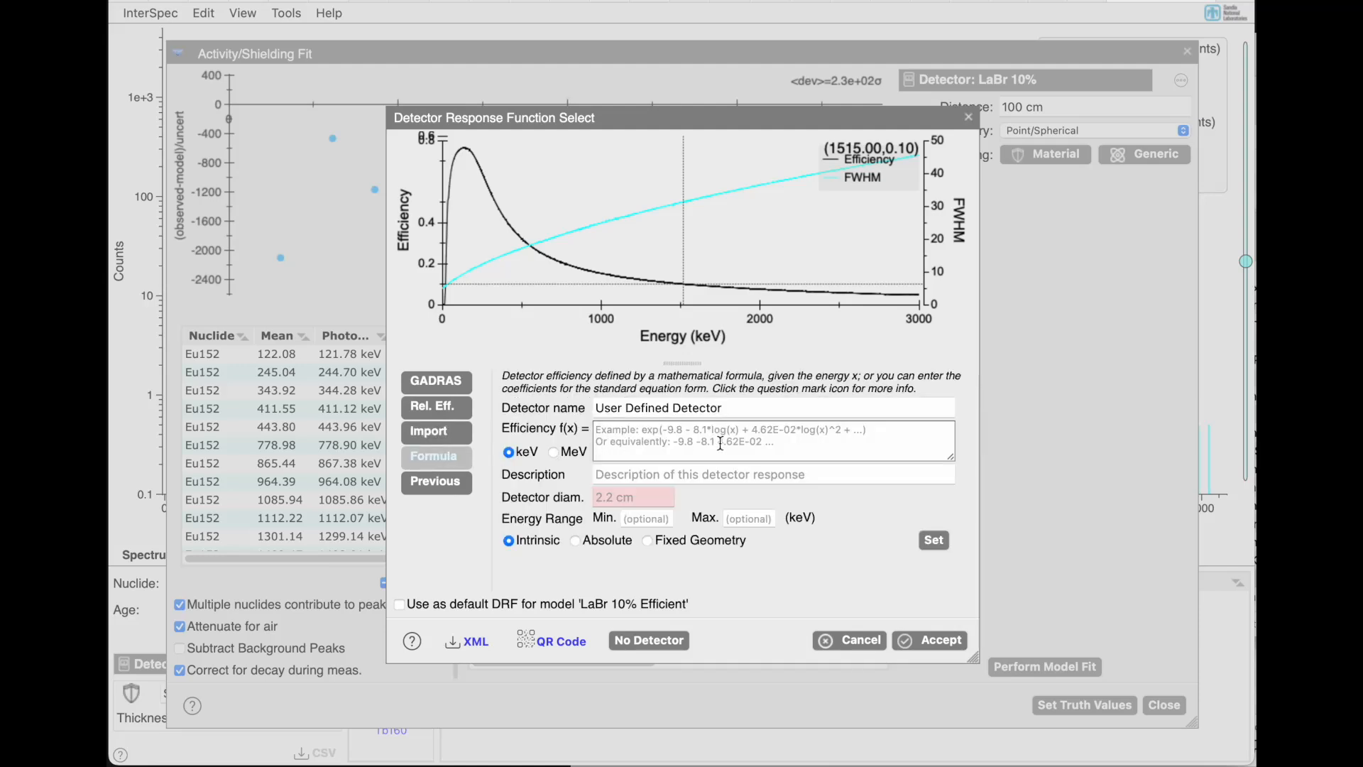
{"action": "left_click", "coordinate": [444, 489]}
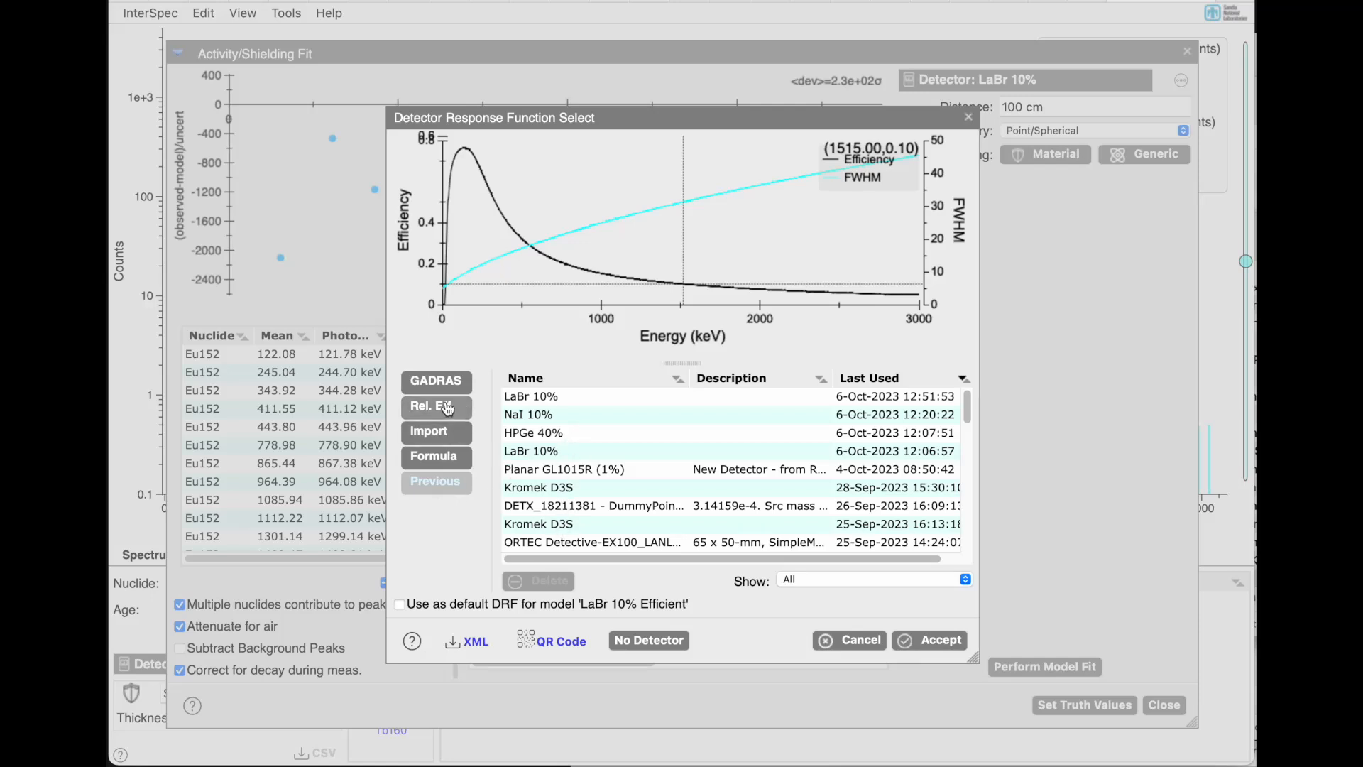
- Accept the GADRAS LaBr 10% detector response and set the source distance to 50 cm
{"action": "left_click", "coordinate": [439, 383]}
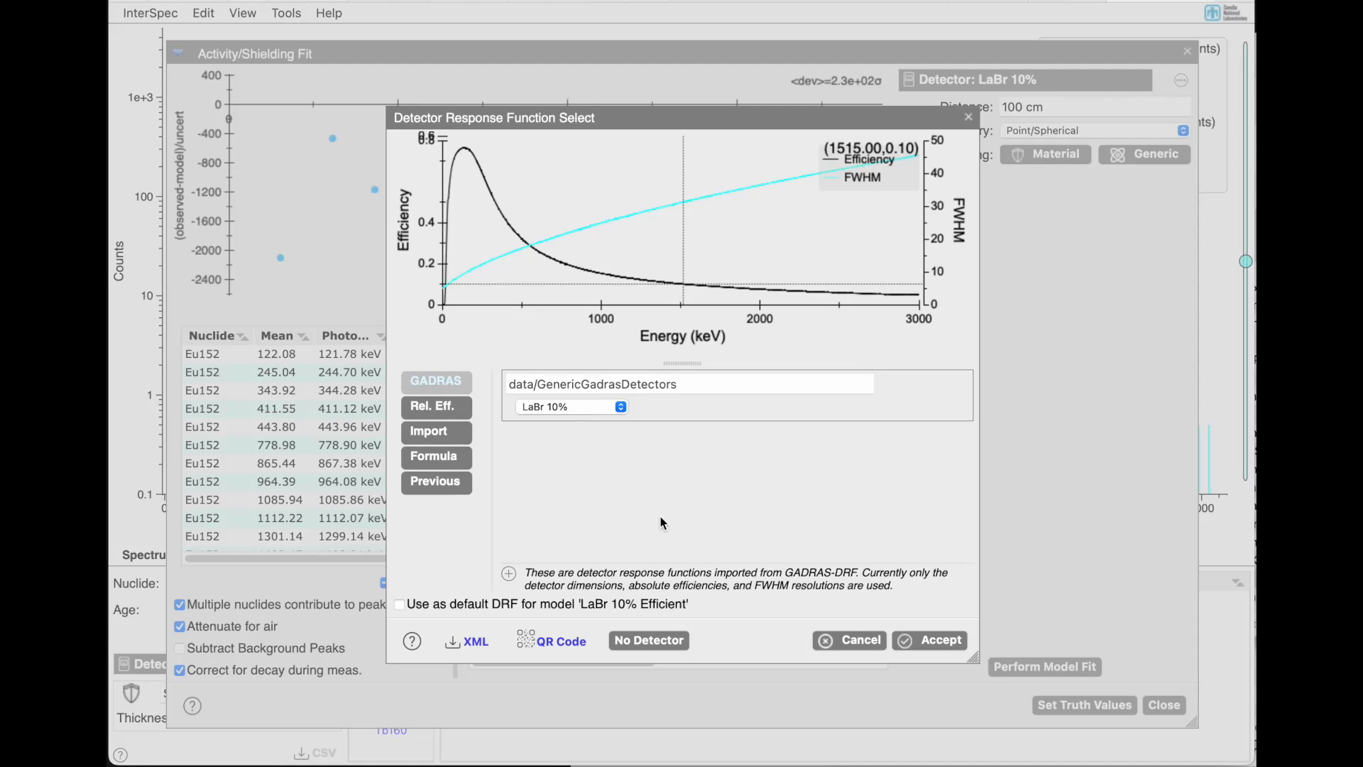
{"action": "left_click", "coordinate": [921, 643]}
{"action": "left_click_drag", "start_coordinate": [1013, 107], "coordinate": [1002, 109]}
{"action": "type", "text": "5"}
{"action": "key", "text": "Return"}
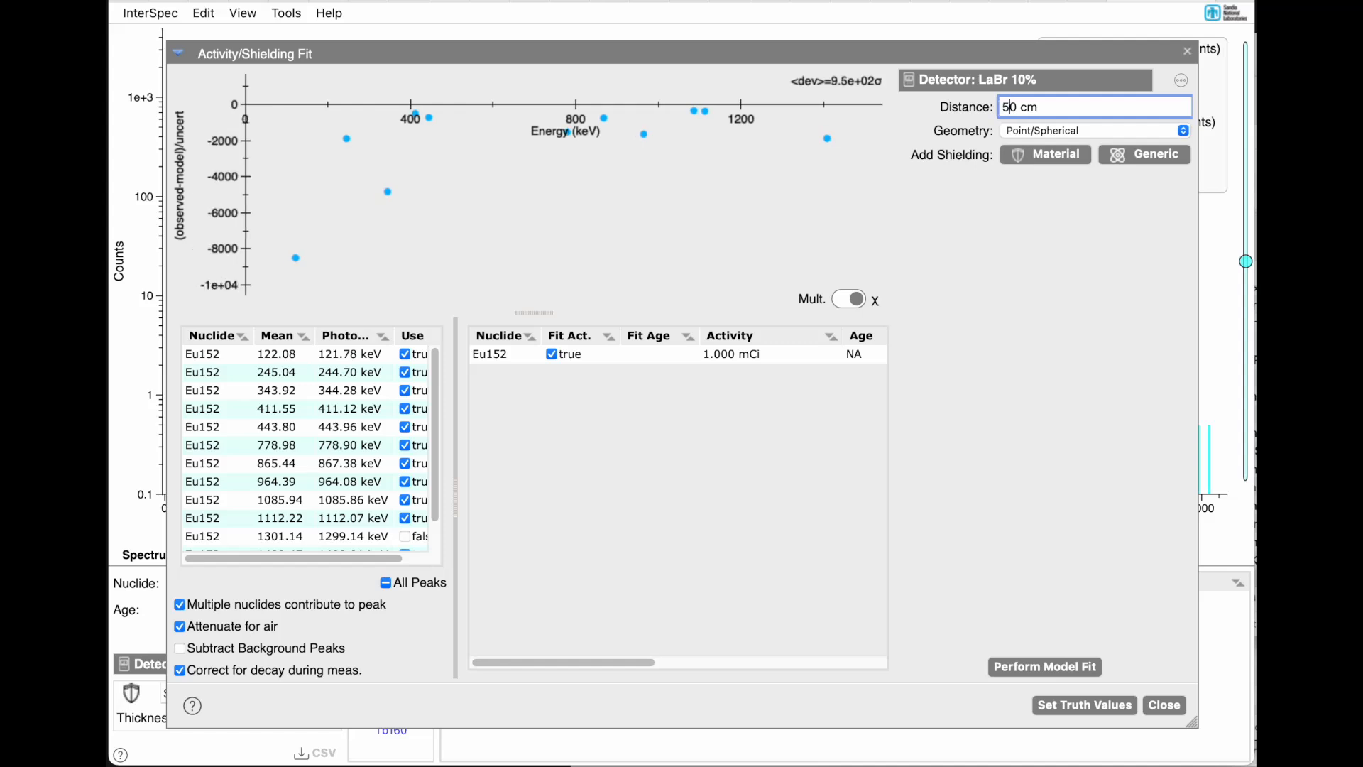
{"action": "left_click", "coordinate": [1018, 139]}
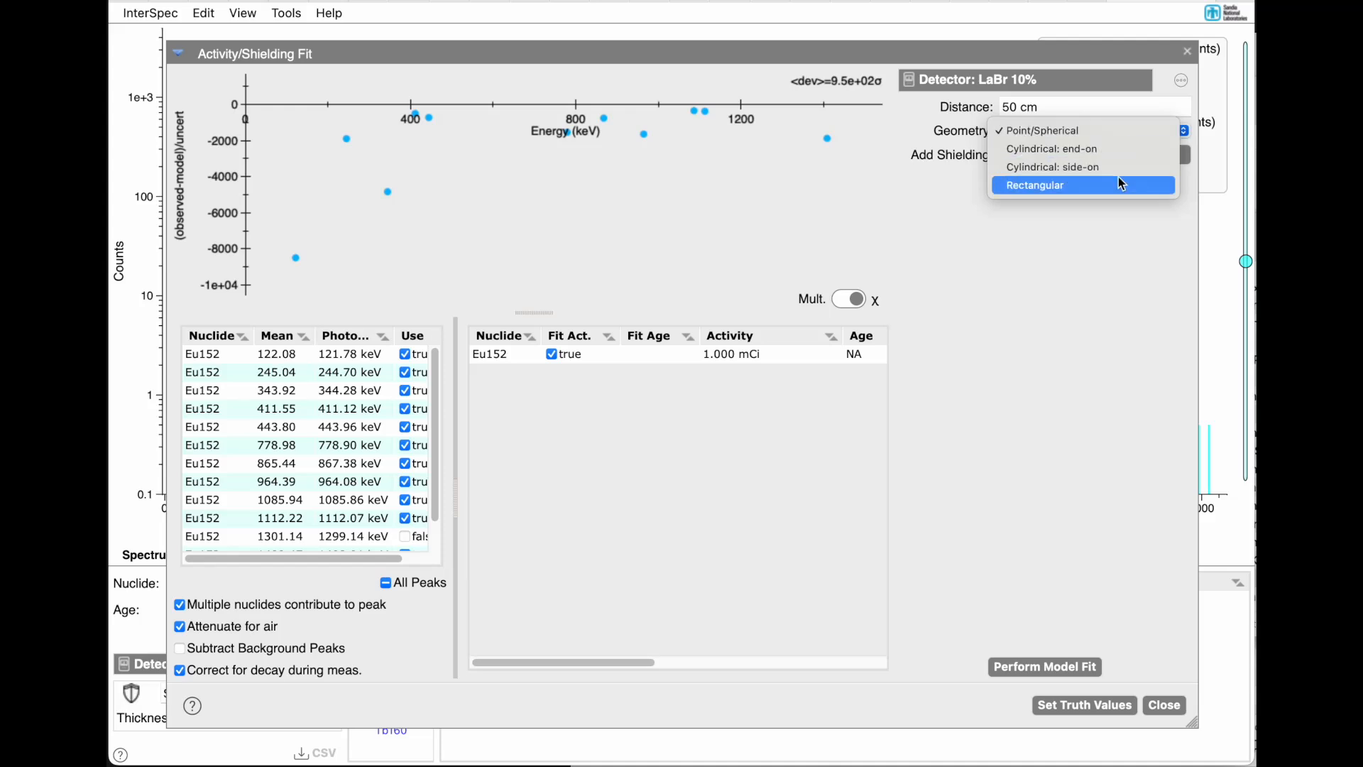
{"action": "left_click", "coordinate": [1097, 250]}
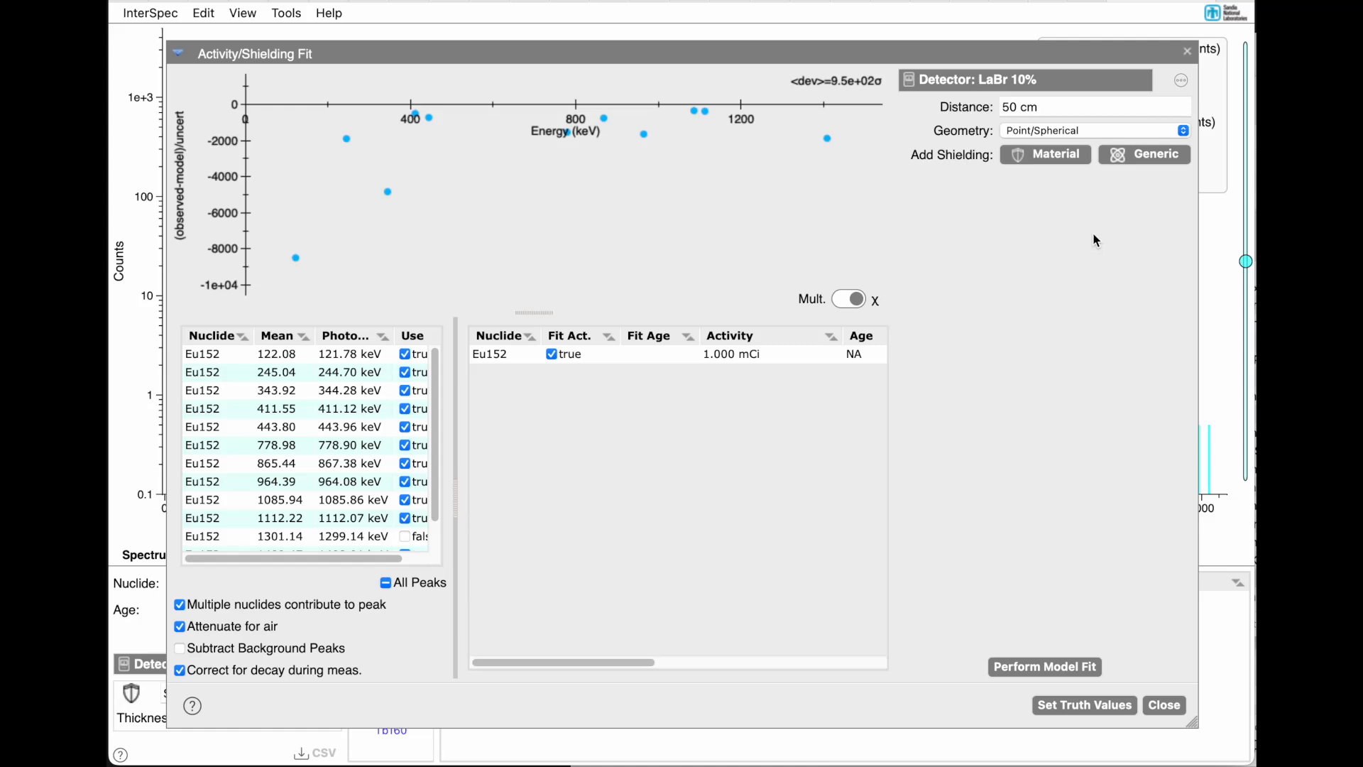
- Add a Steel - AISI 1040 Med. Carbon shielding with its thickness set to be fitted, and perform the model fit
{"action": "left_click", "coordinate": [1048, 157]}
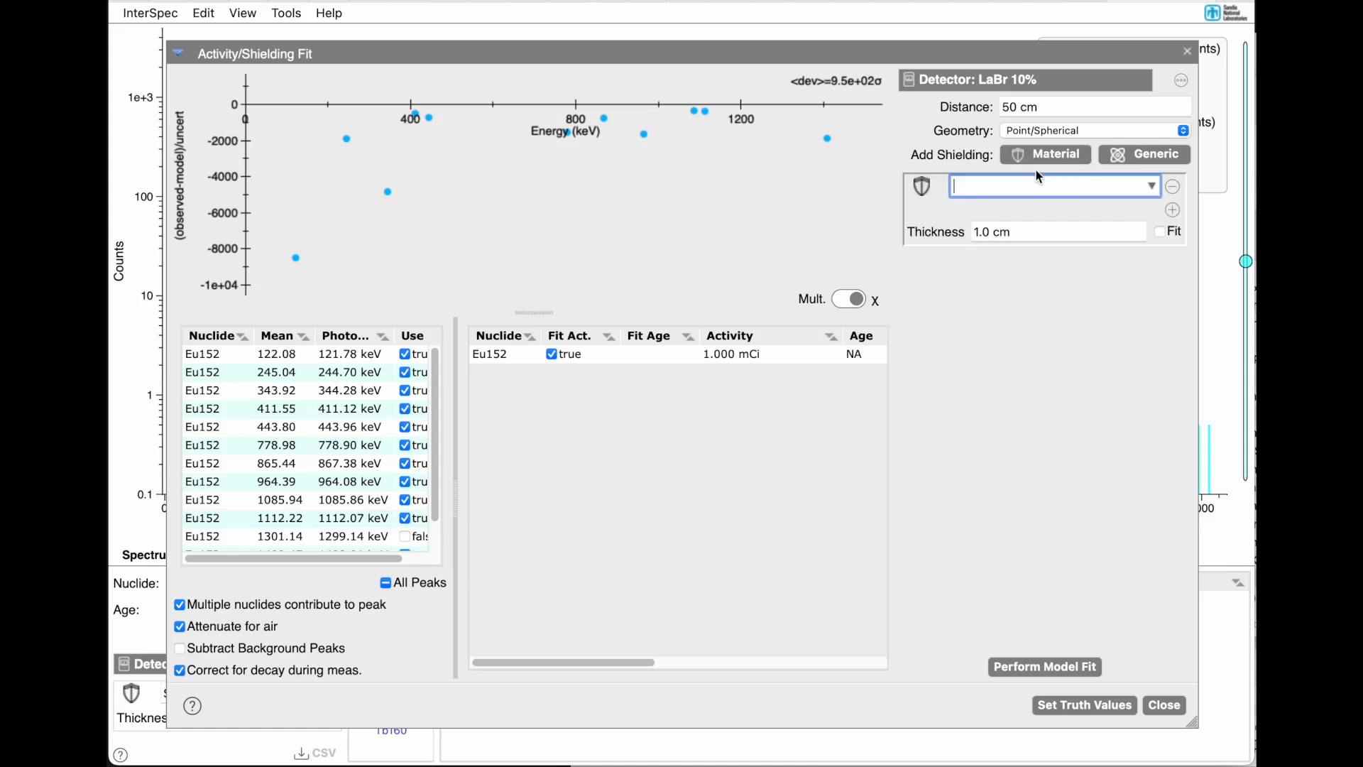
{"action": "type", "text": "stee"}
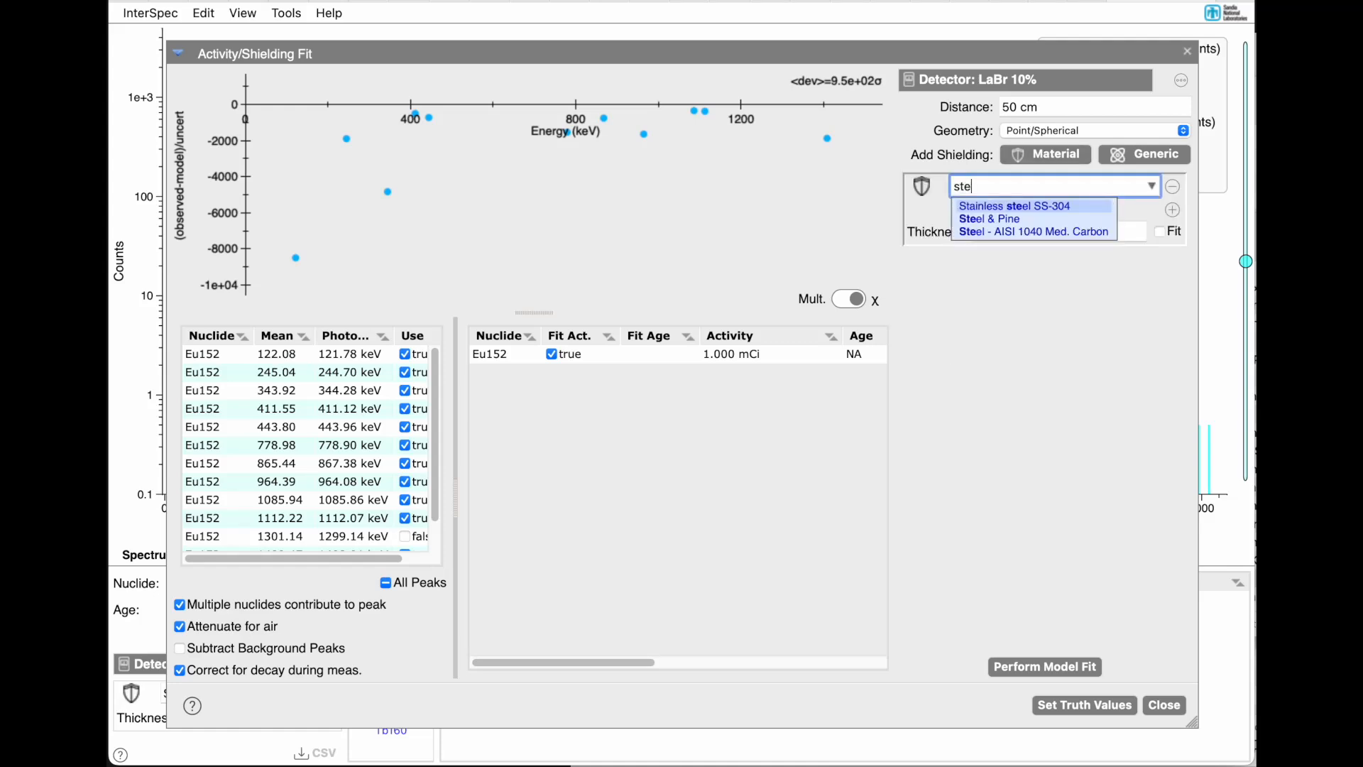
{"action": "left_click", "coordinate": [1031, 231]}
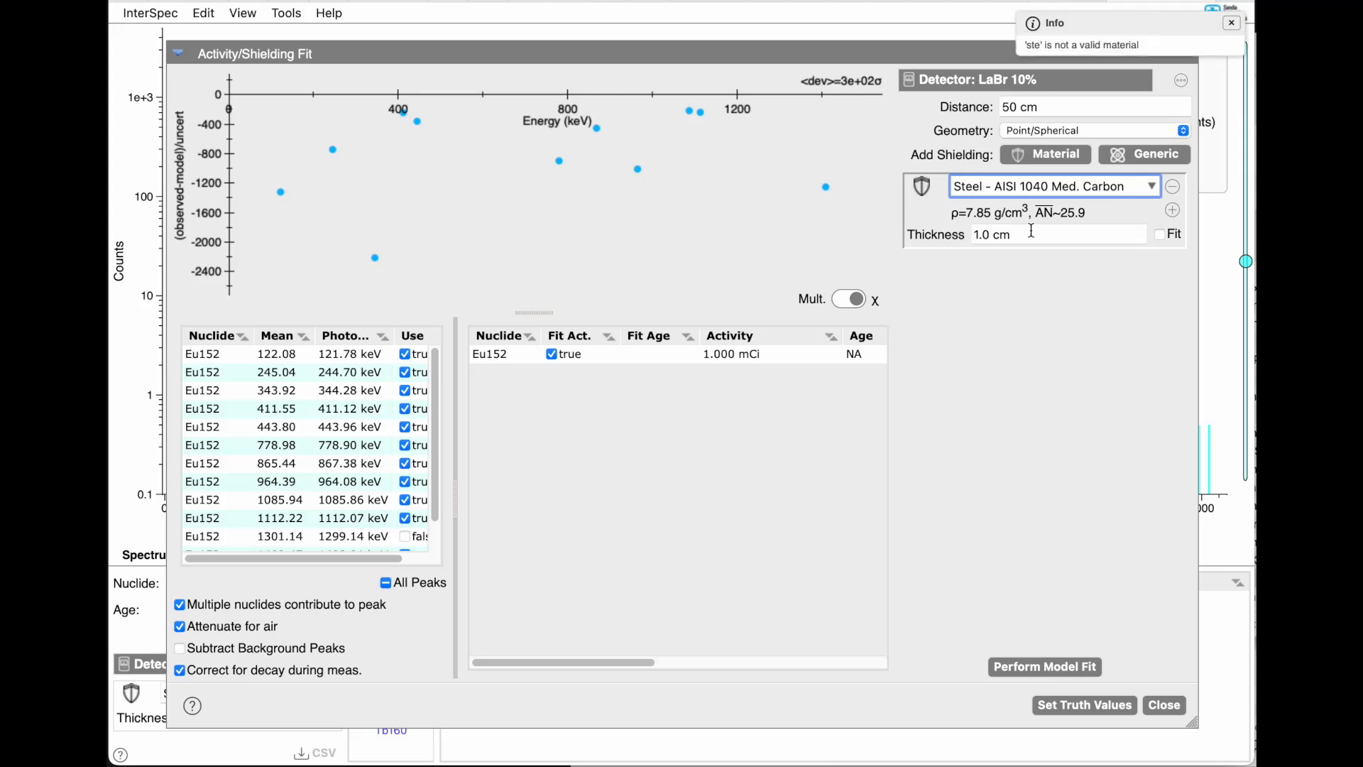
{"action": "left_click", "coordinate": [1161, 235]}
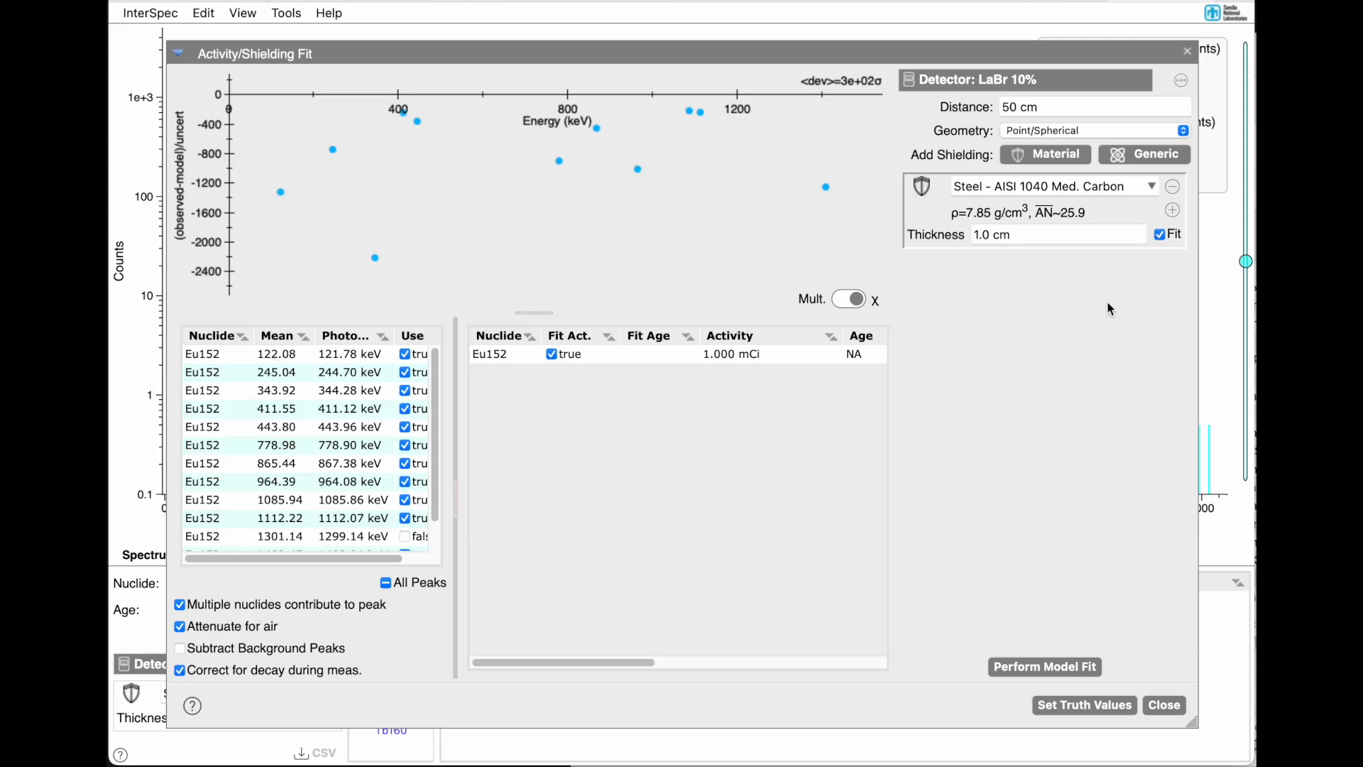
{"action": "left_click", "coordinate": [1033, 670]}
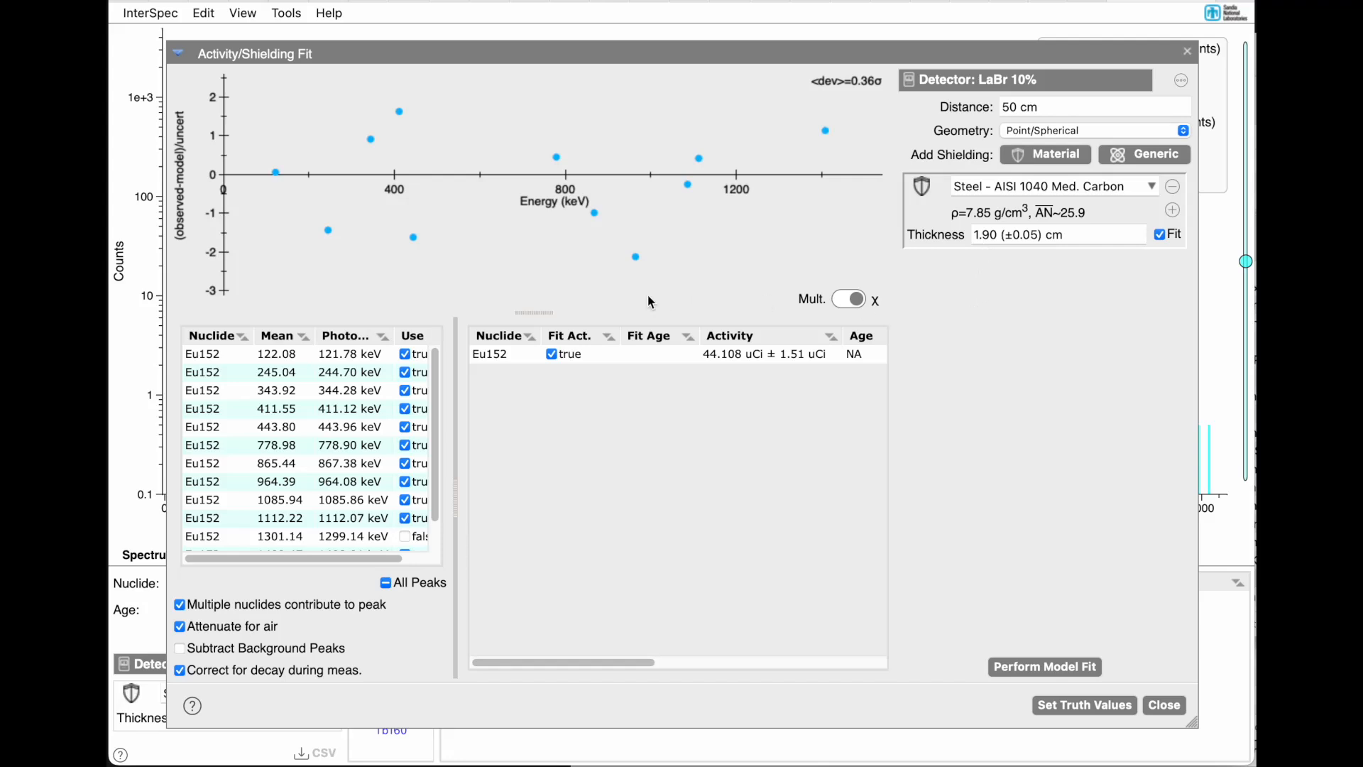
- Inspect the fitted peaks' residuals and their multiples of the model in the chart, and close the activity fit tool
{"action": "mouse_move", "coordinate": [271, 173]}
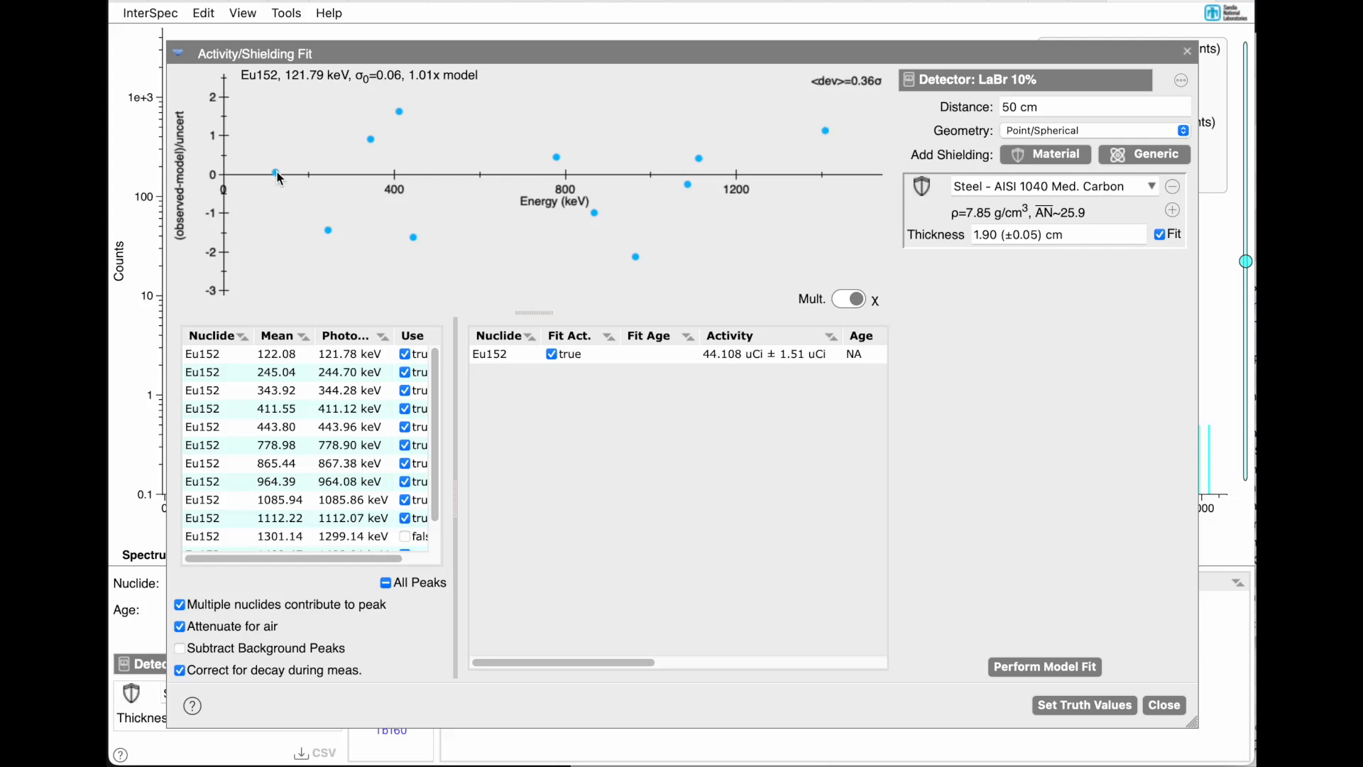
{"action": "mouse_move", "coordinate": [329, 232]}
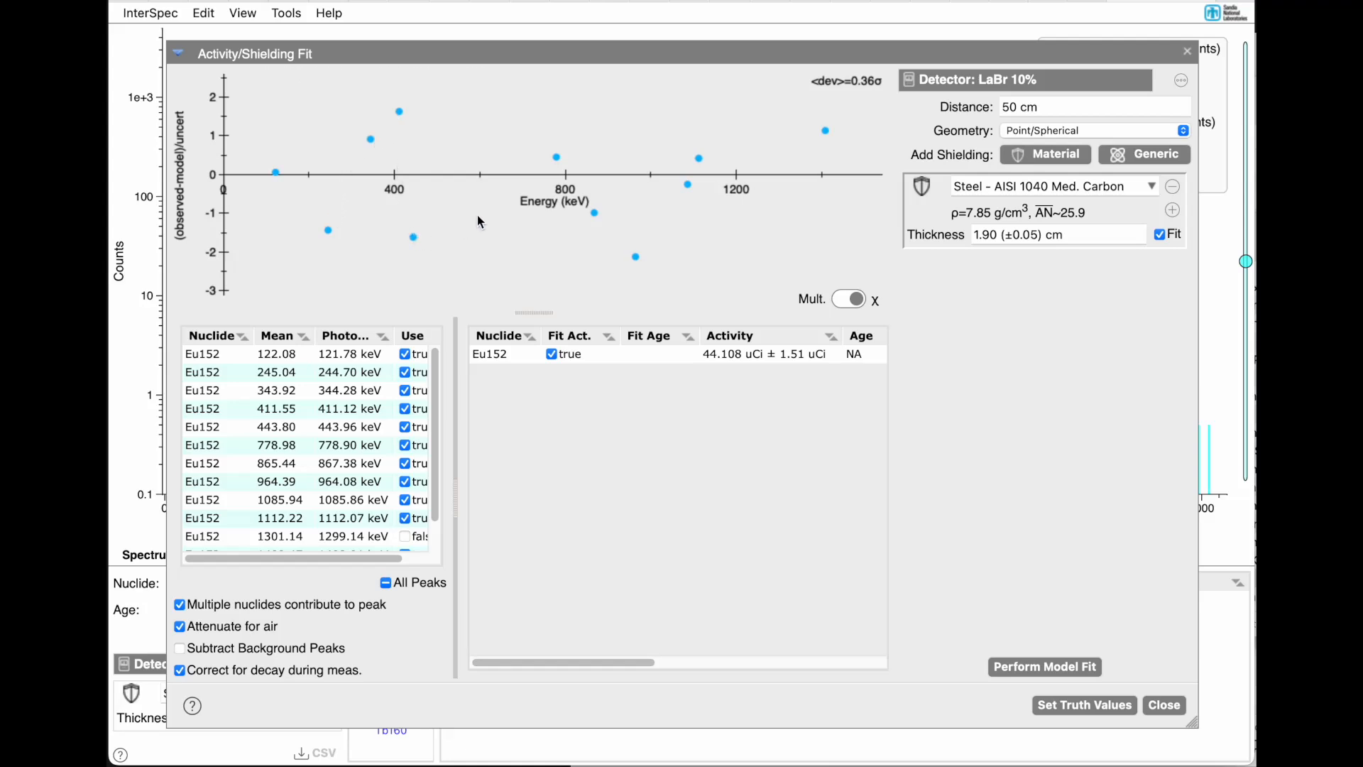
{"action": "mouse_move", "coordinate": [701, 166]}
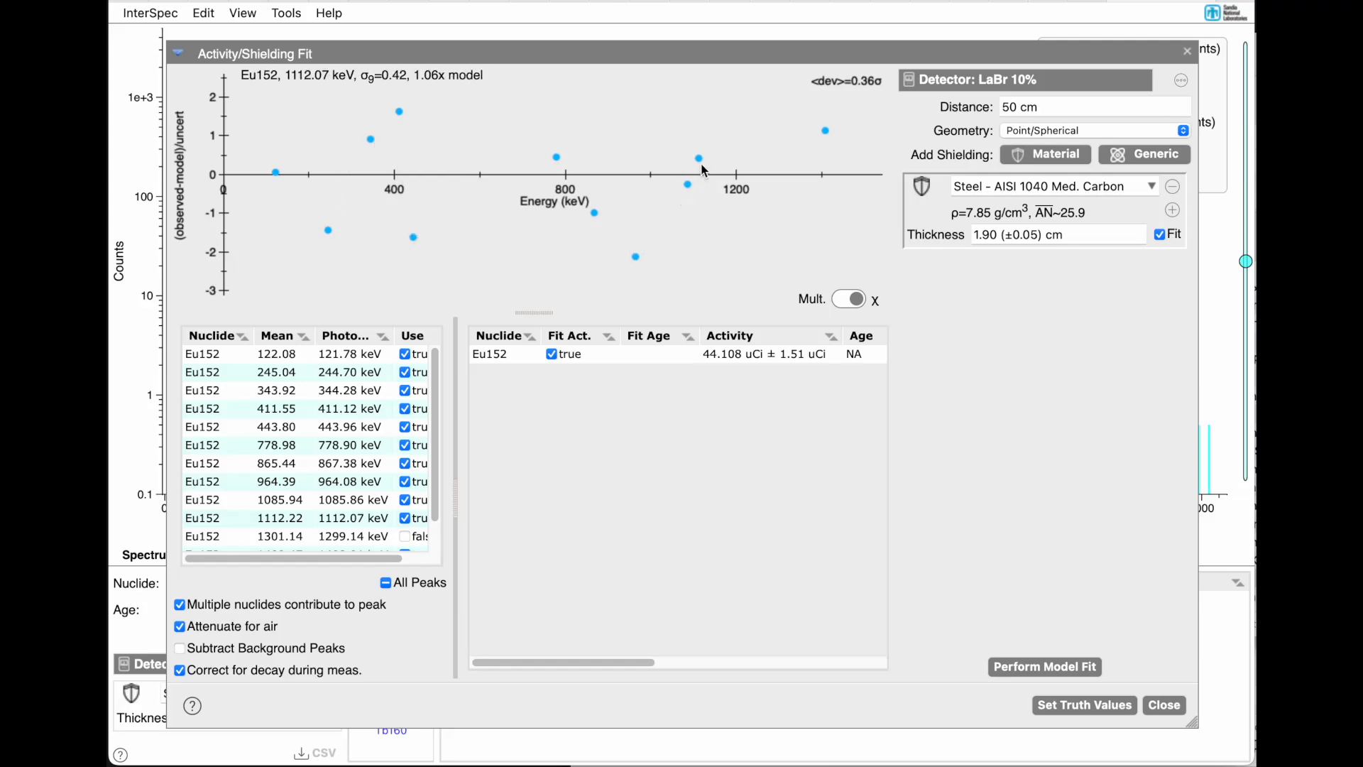
{"action": "left_click", "coordinate": [851, 304]}
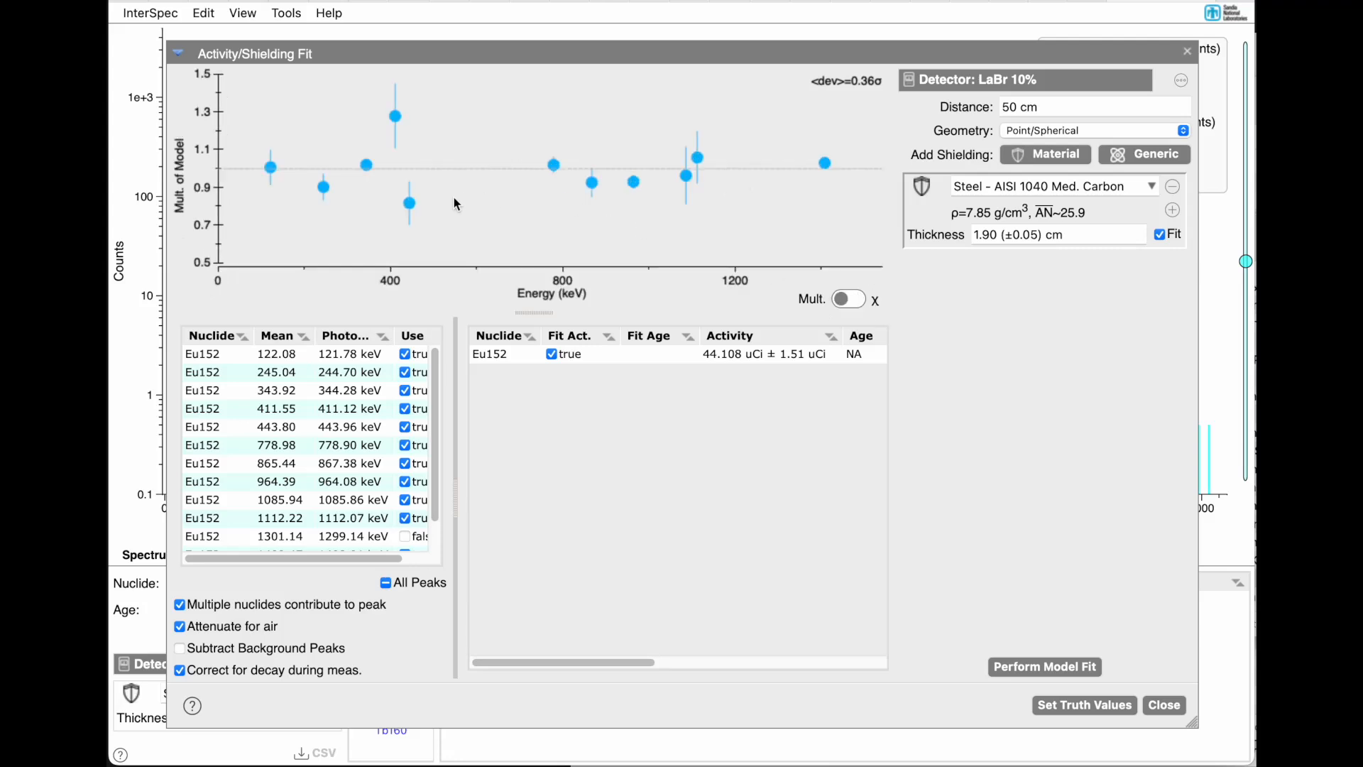
{"action": "mouse_move", "coordinate": [413, 209]}
{"action": "left_click", "coordinate": [1182, 706]}
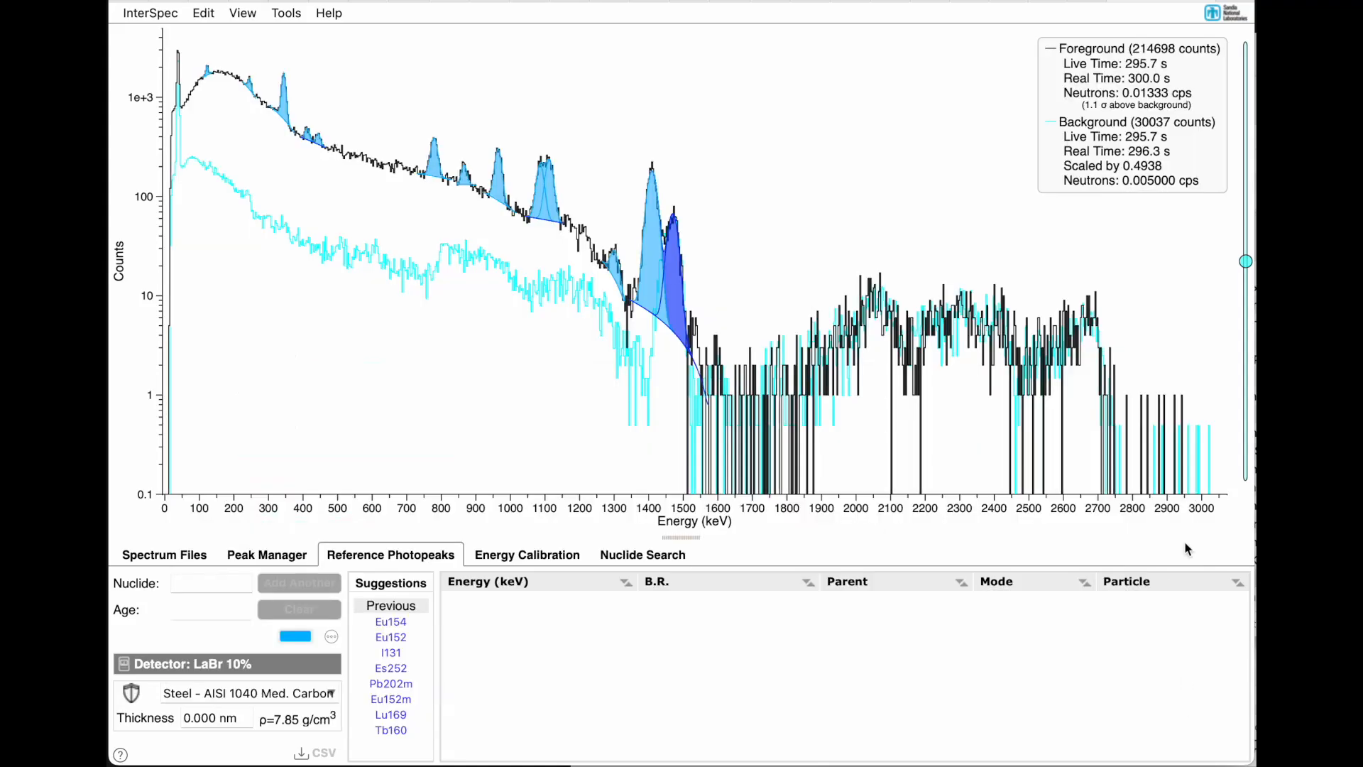